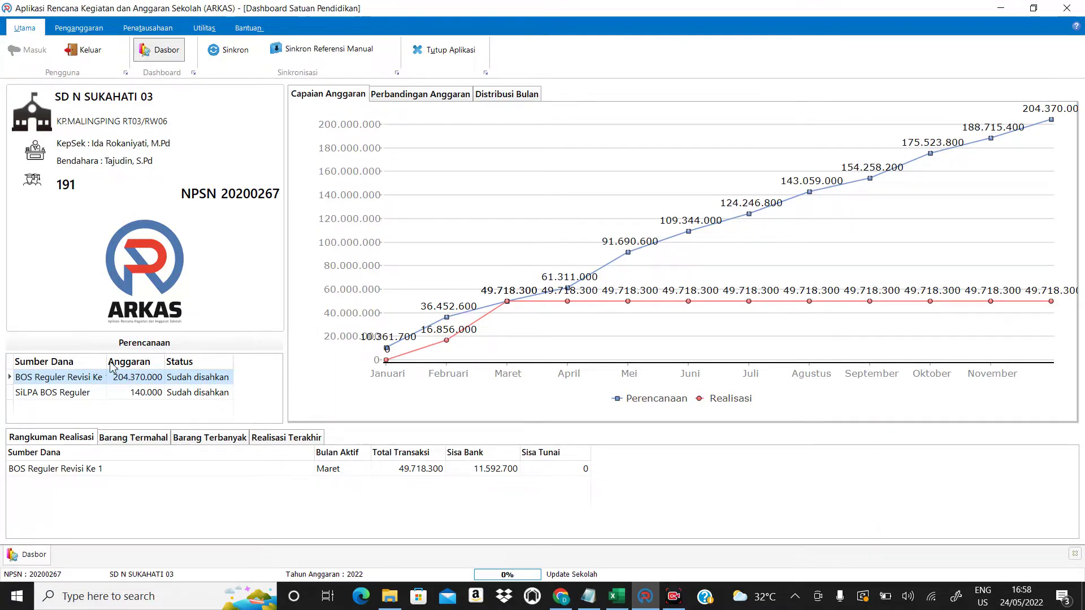
Step: Widen the Sumber Dana and Status columns so 'BOS Reguler Revisi Ke 1' shows in full
left_click_drag(111, 361, 119, 361)
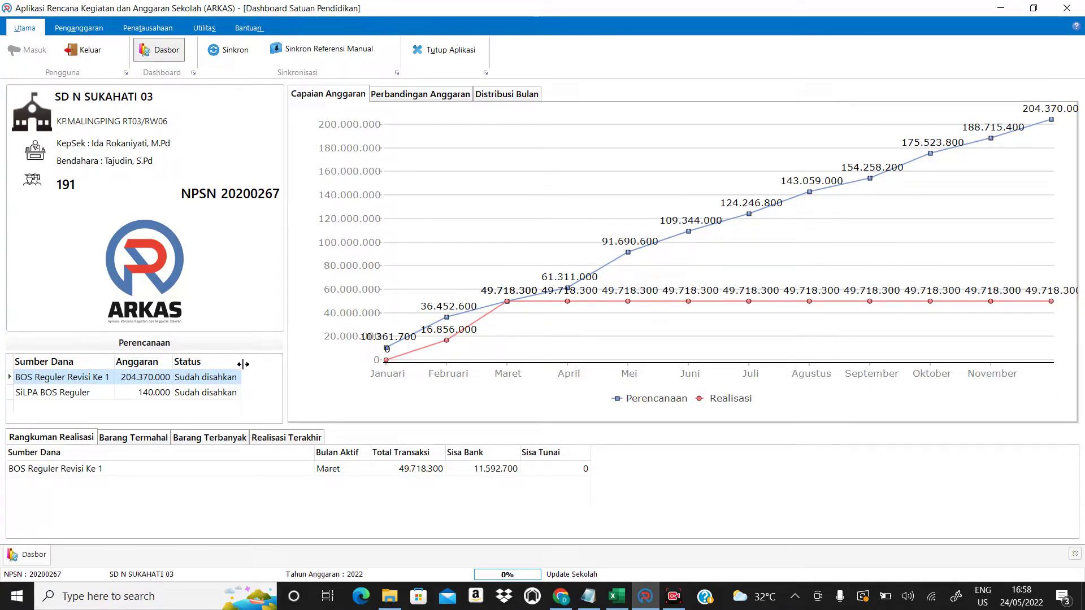
left_click_drag(243, 365, 246, 364)
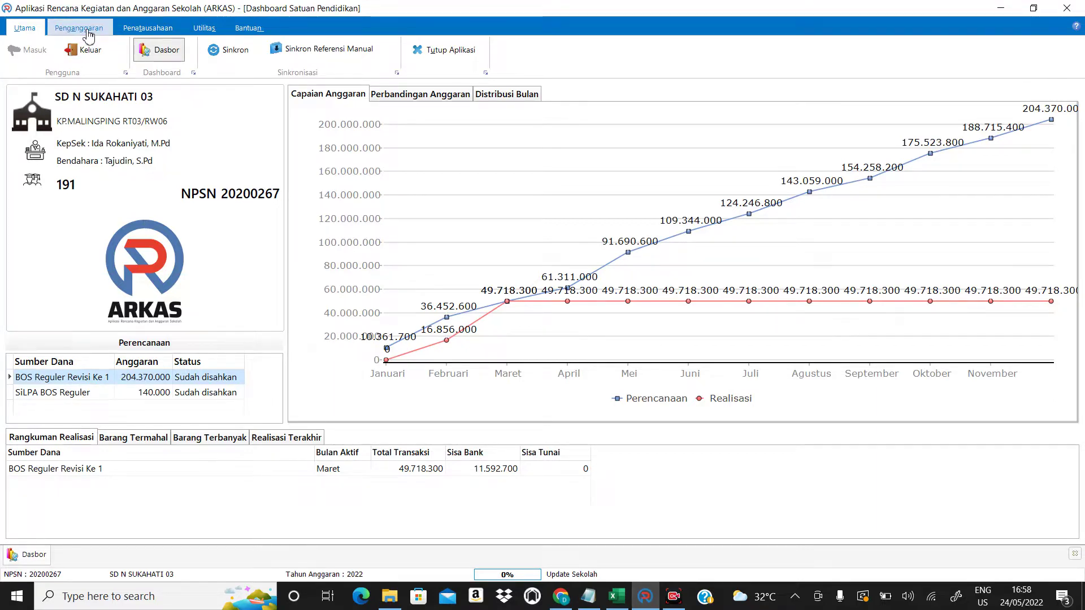
Step: Create a BOS Reguler Pergeseran in Aktivasi Kertas Kerja, then close that page
left_click(87, 31)
left_click(166, 56)
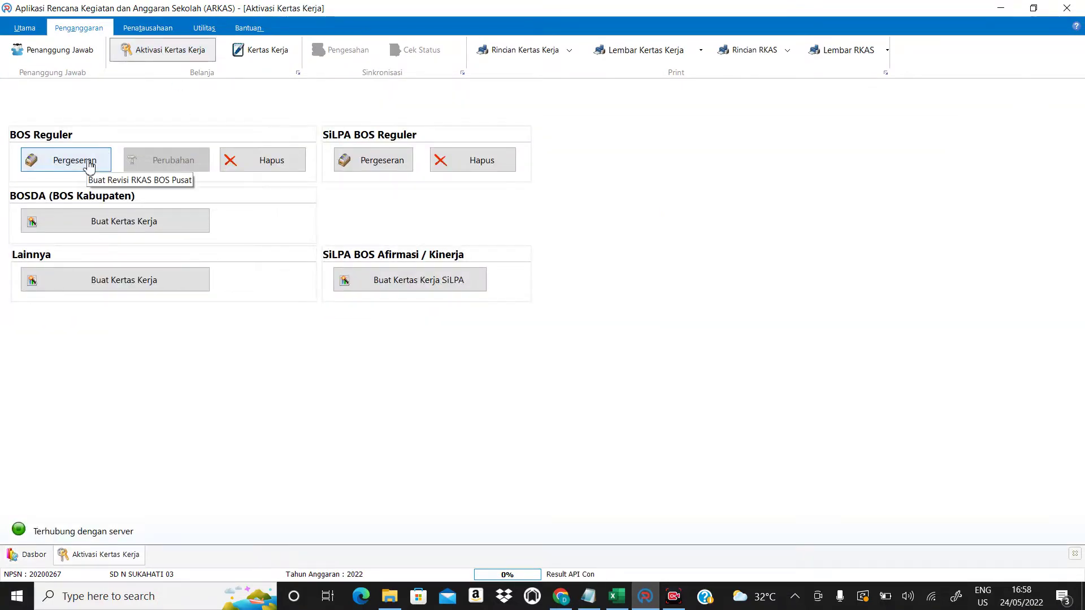
left_click(90, 165)
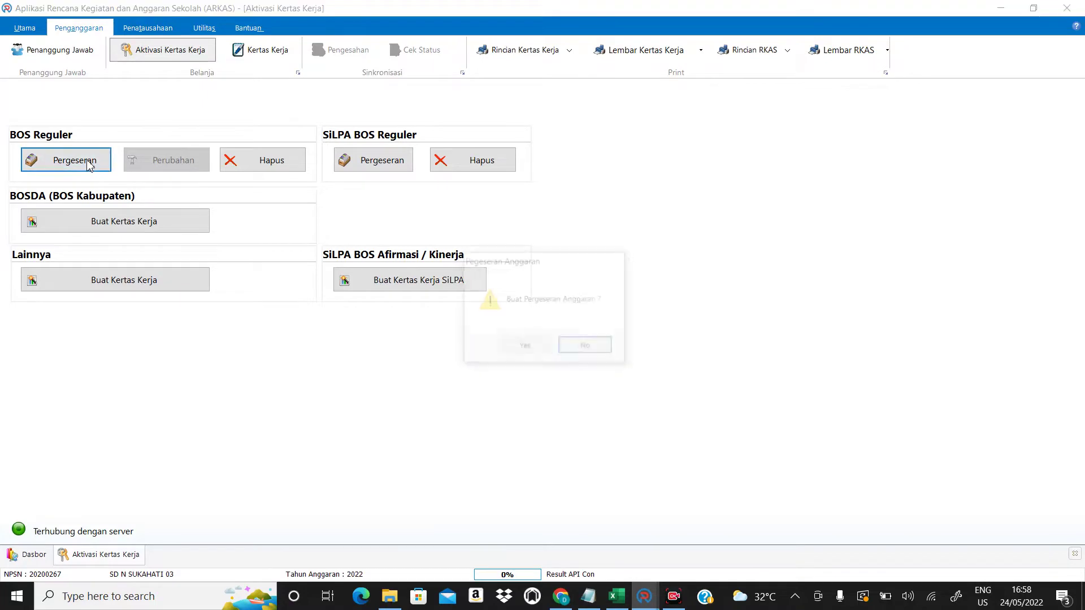
left_click(525, 347)
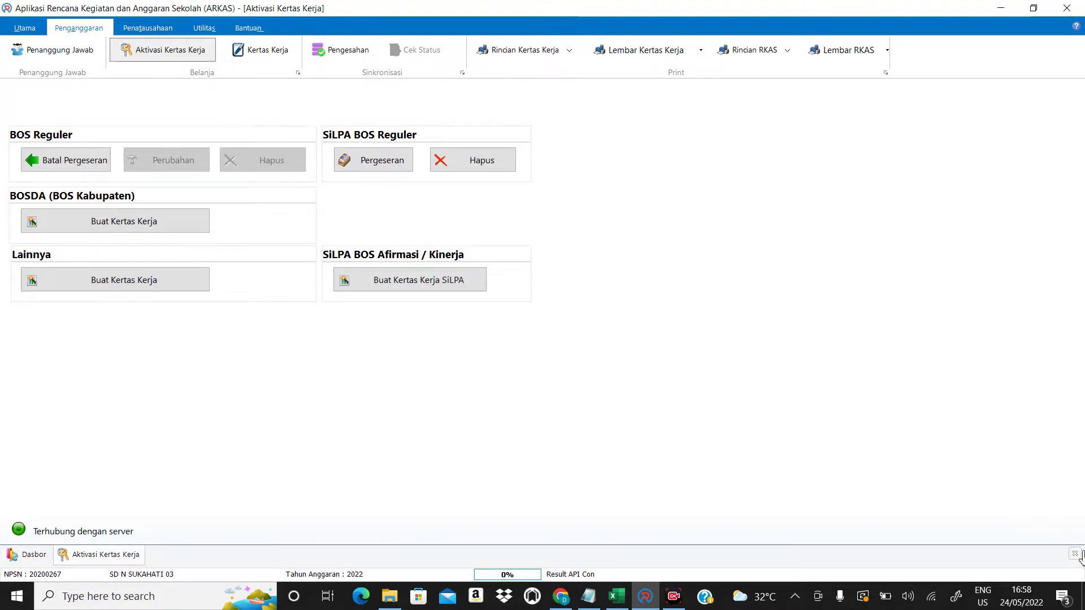
left_click(1076, 555)
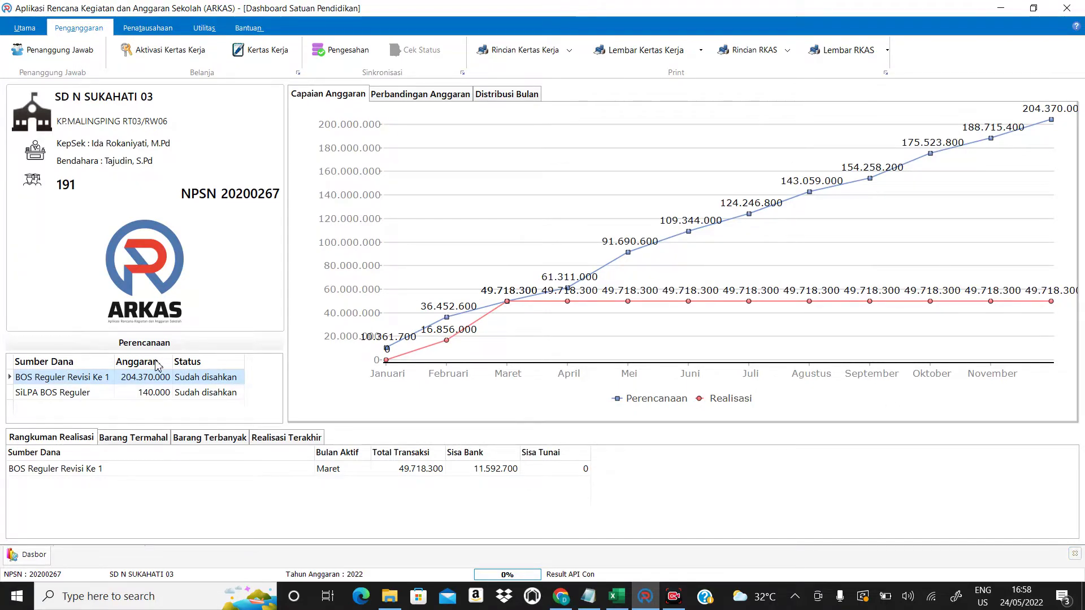
Step: Log out of ARKAS via Utama > Keluar
left_click_drag(114, 363, 120, 363)
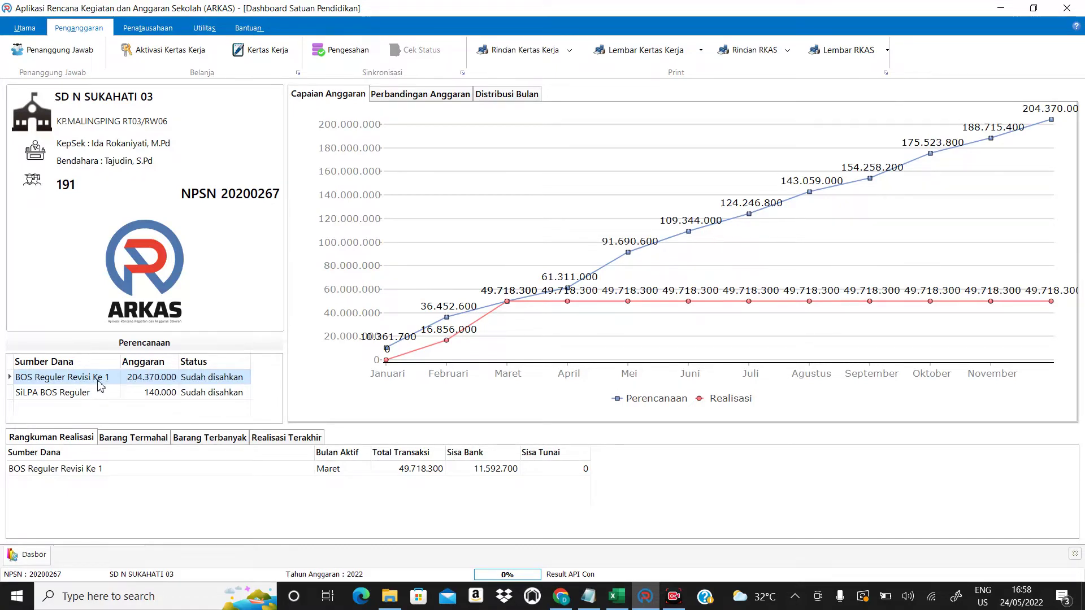
left_click(24, 27)
left_click(89, 52)
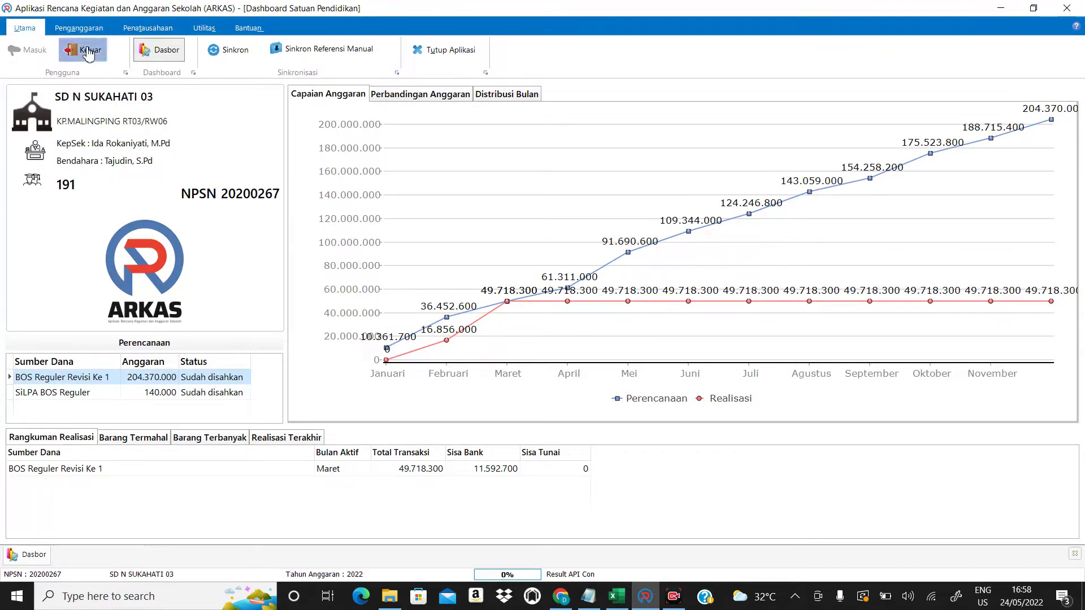
left_click(587, 306)
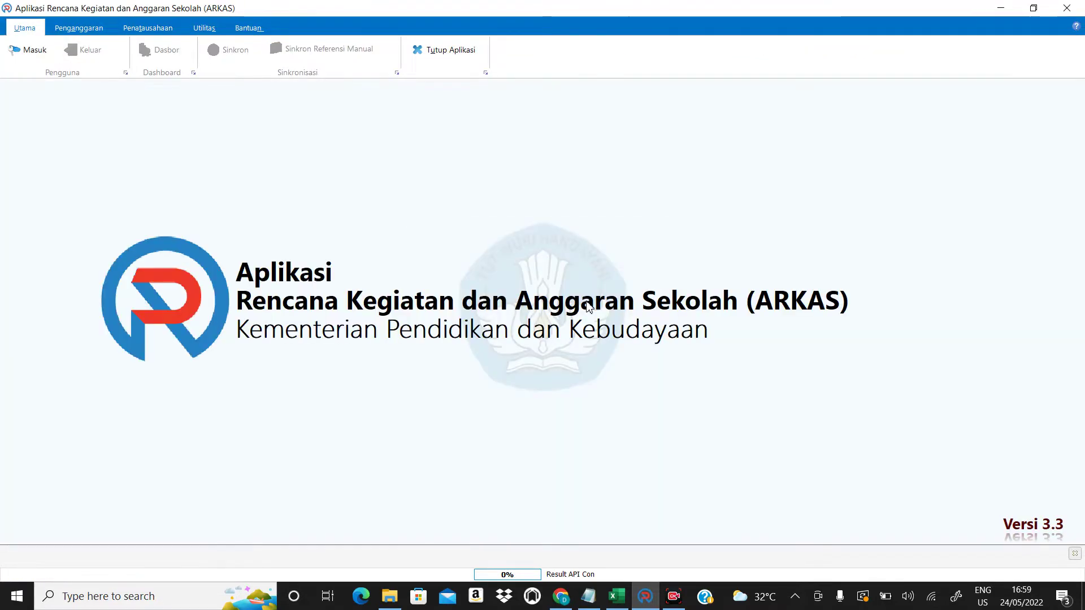
Step: Log back in with the account e-mail and password, and widen the Sumber Dana column
left_click(15, 56)
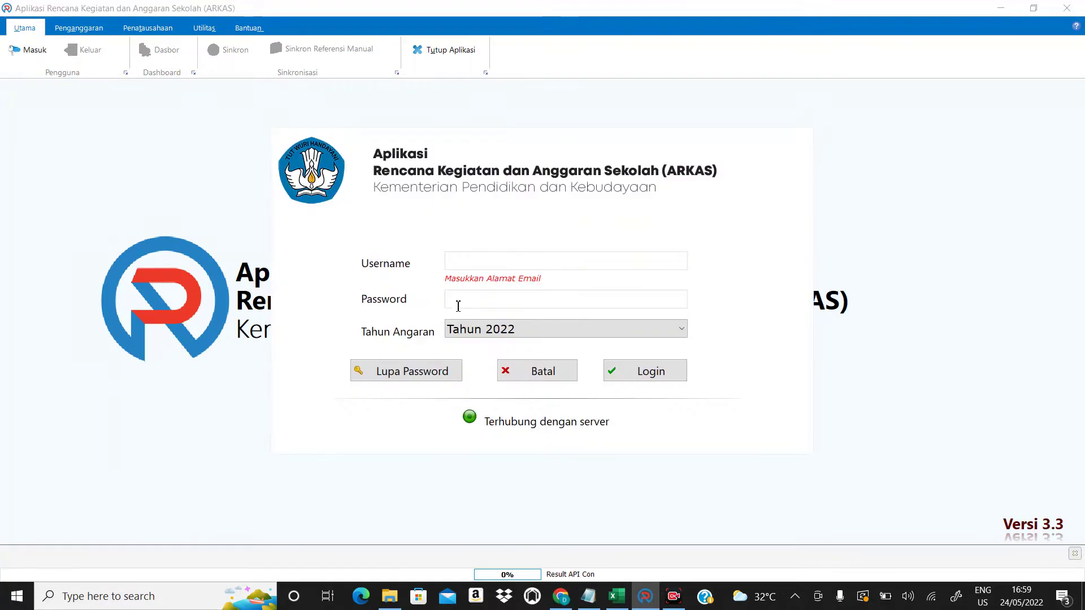
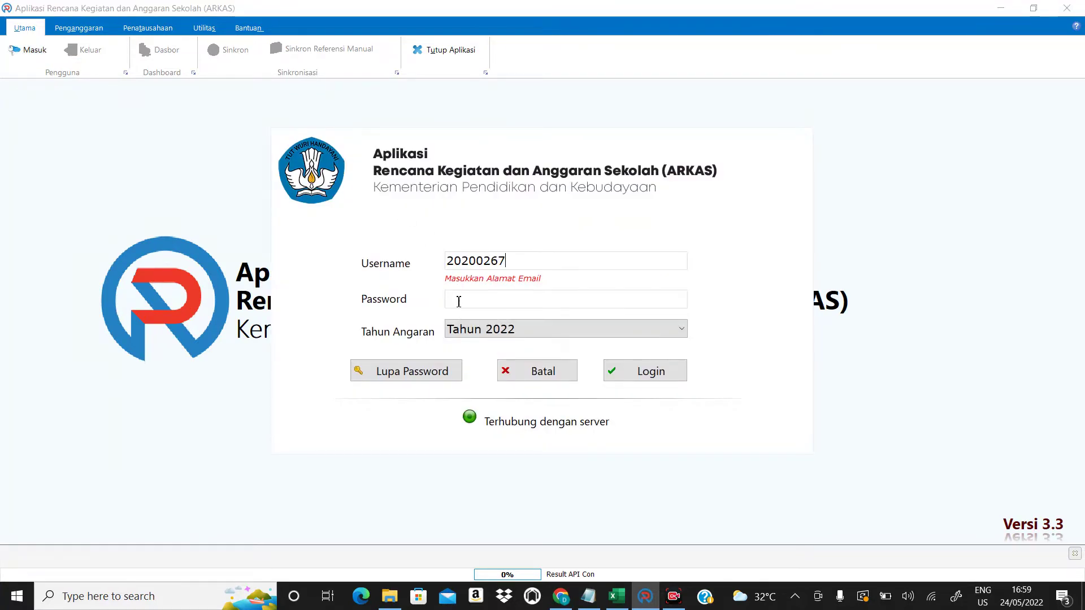
double_click(473, 255)
key("BackSpace")
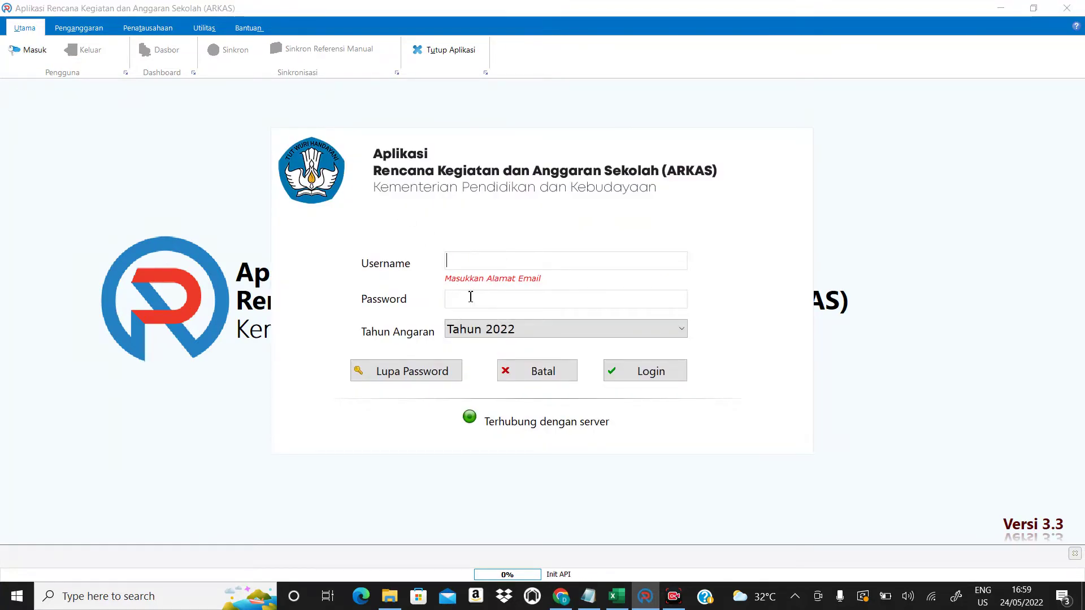
left_click(471, 298)
key("ctrl+v")
left_click(588, 596)
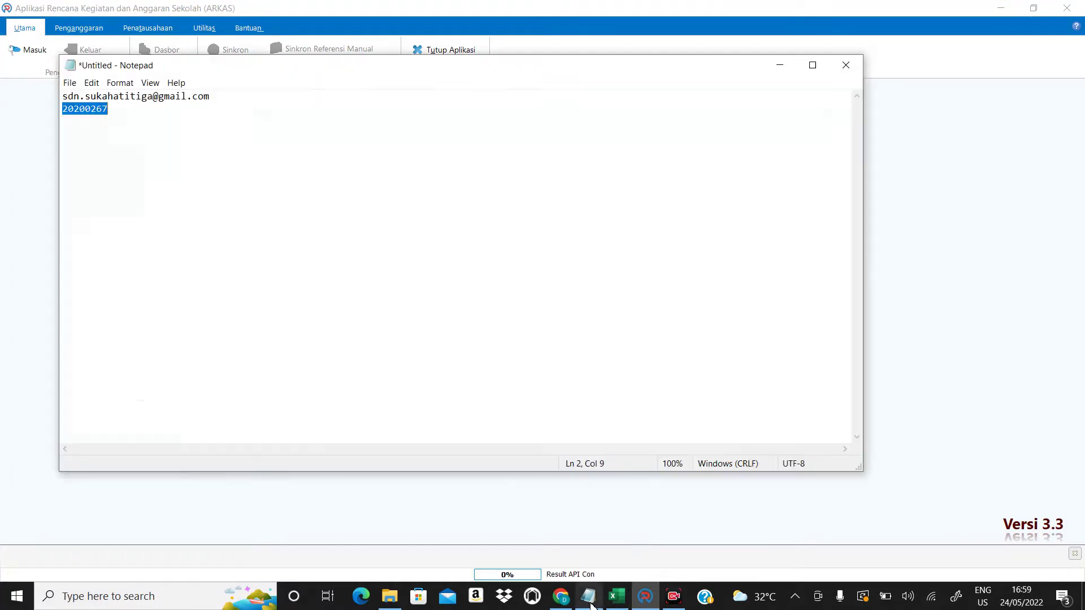
left_click_drag(217, 96, 47, 98)
key("ctrl+c")
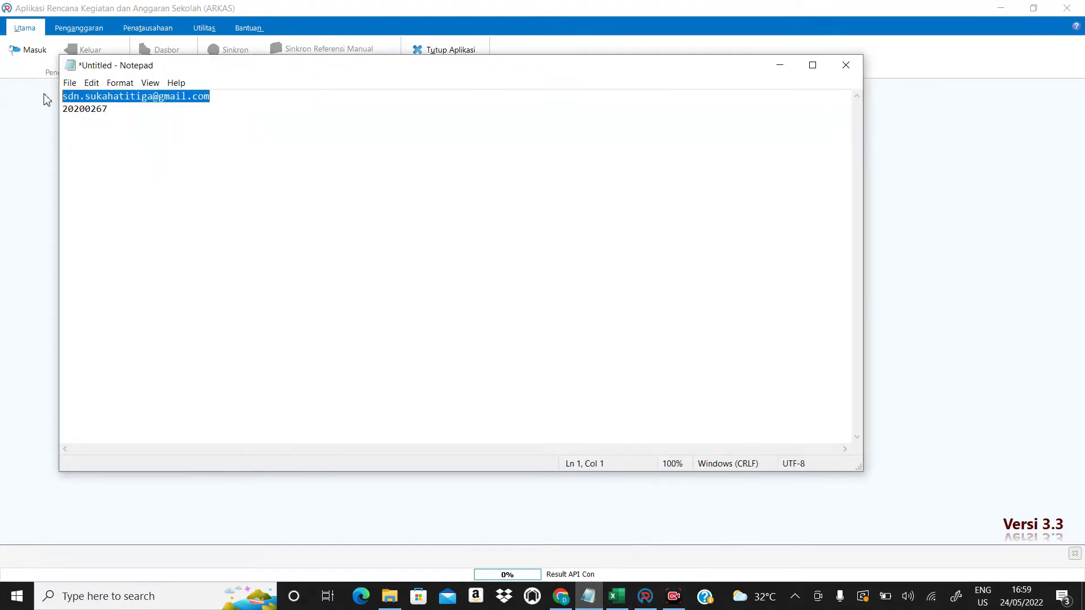
left_click(47, 252)
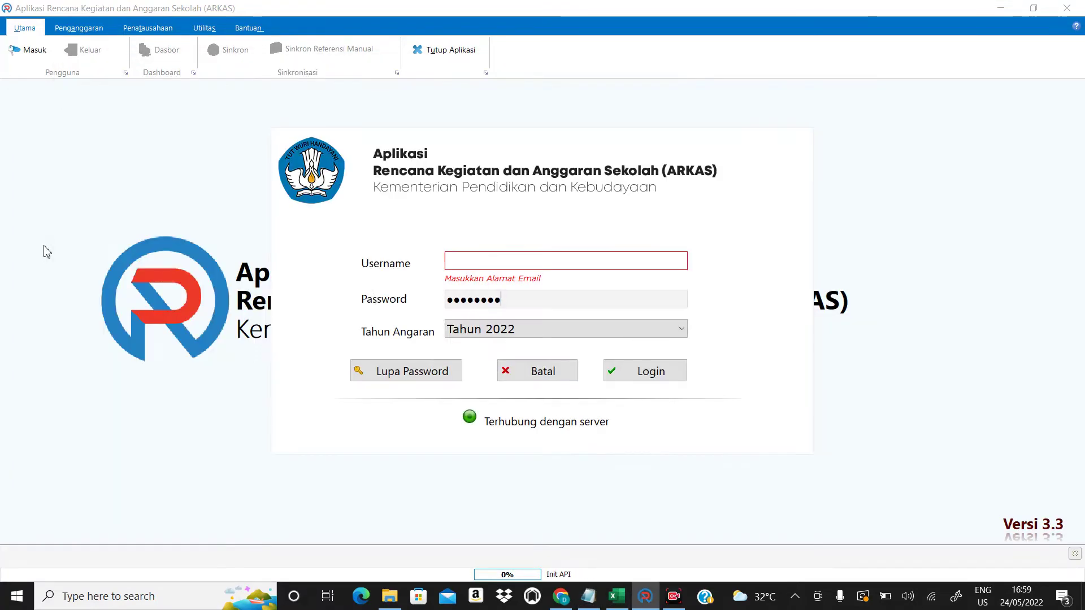
left_click(458, 260)
key("ctrl+v")
left_click(610, 370)
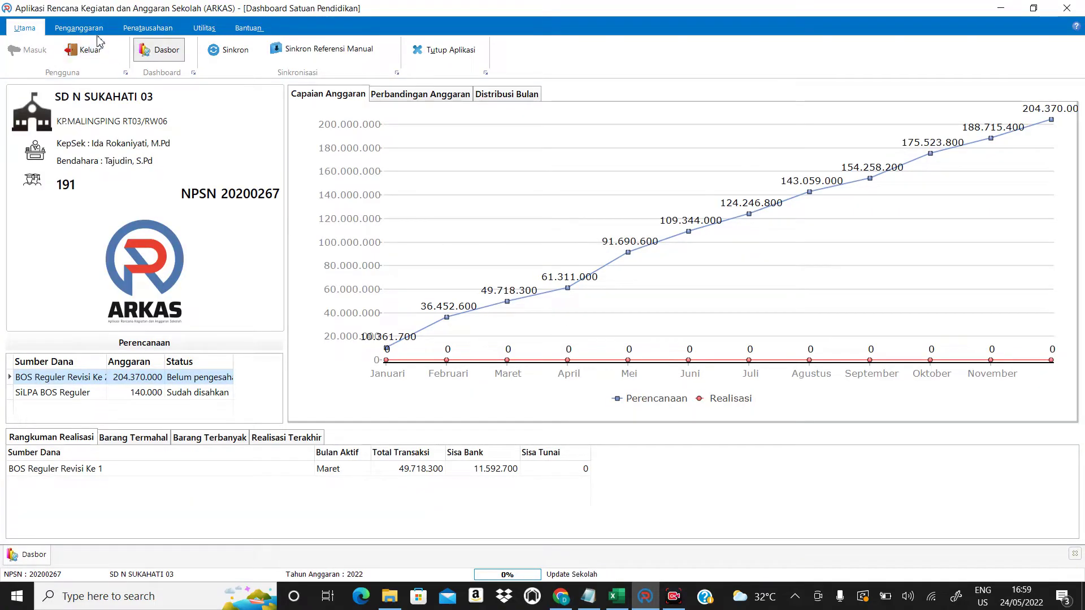
left_click_drag(107, 363, 125, 363)
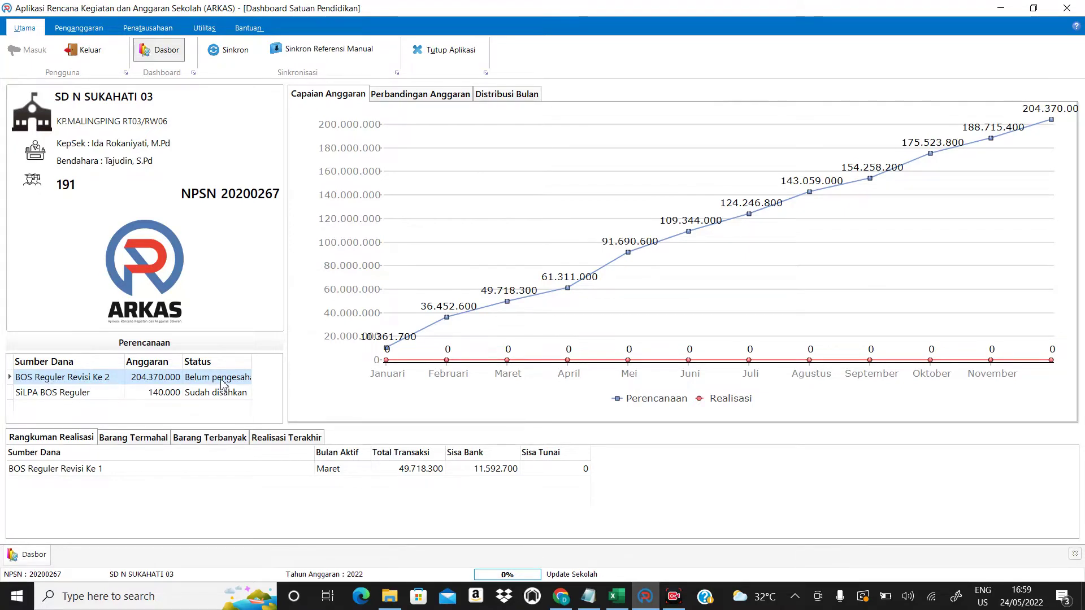
left_click(75, 28)
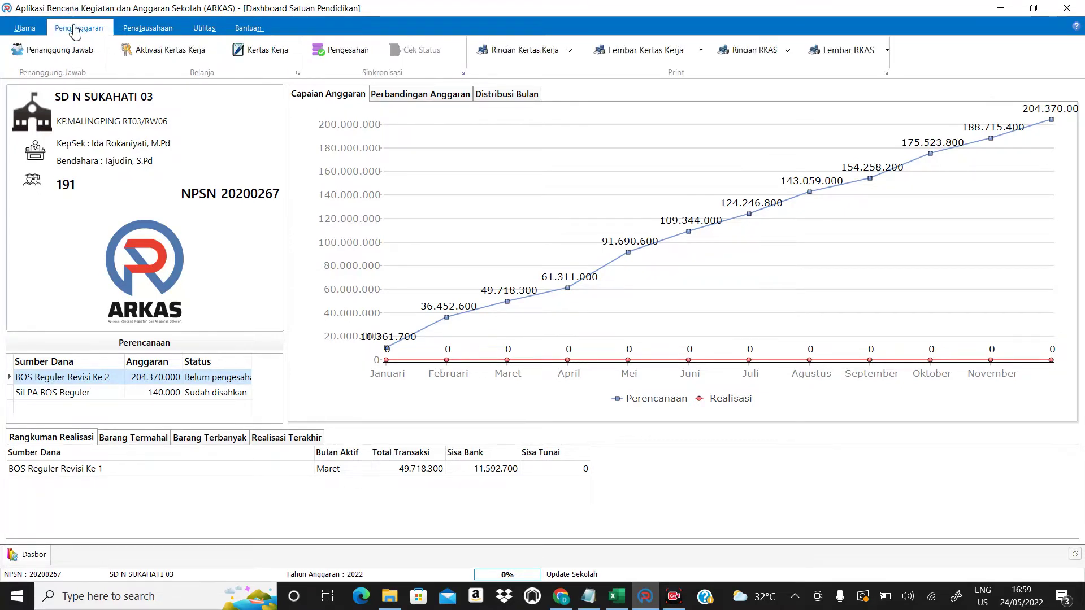
Step: Open the BOS Reguler Revisi Ke 2 Kertas Kerja and page down to the Konsumsi Guru lines
left_click(255, 49)
left_click(879, 100)
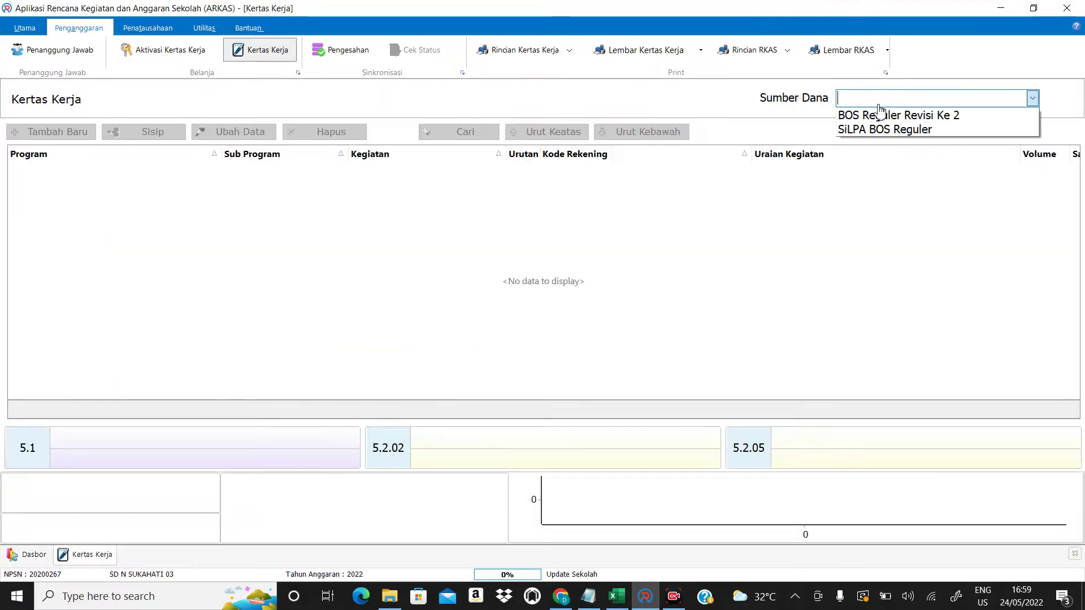
left_click(876, 112)
left_click(279, 335)
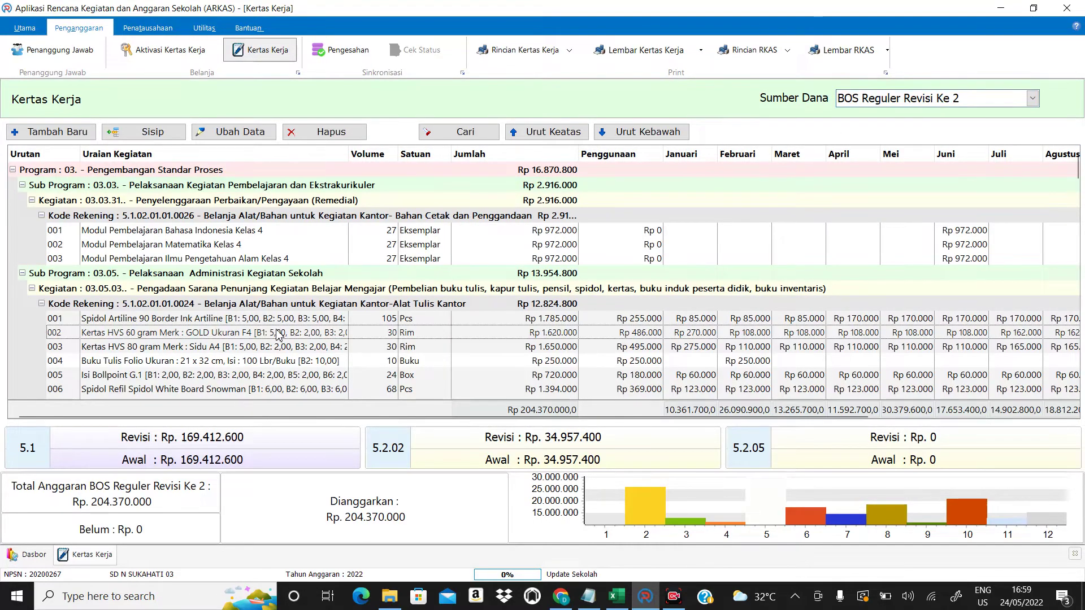
key("Page_Down")
key("Page_Down")
key("Page_Down")
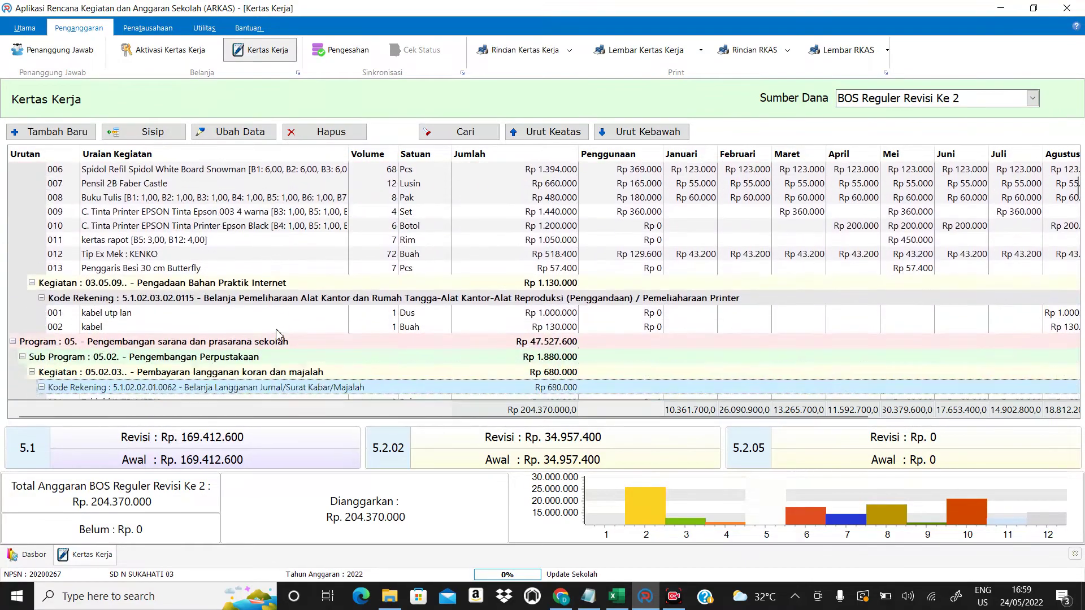
key("Page_Down")
key("Page_Down")
key("Page_Down")
key("Page_Down")
key("Page_Down")
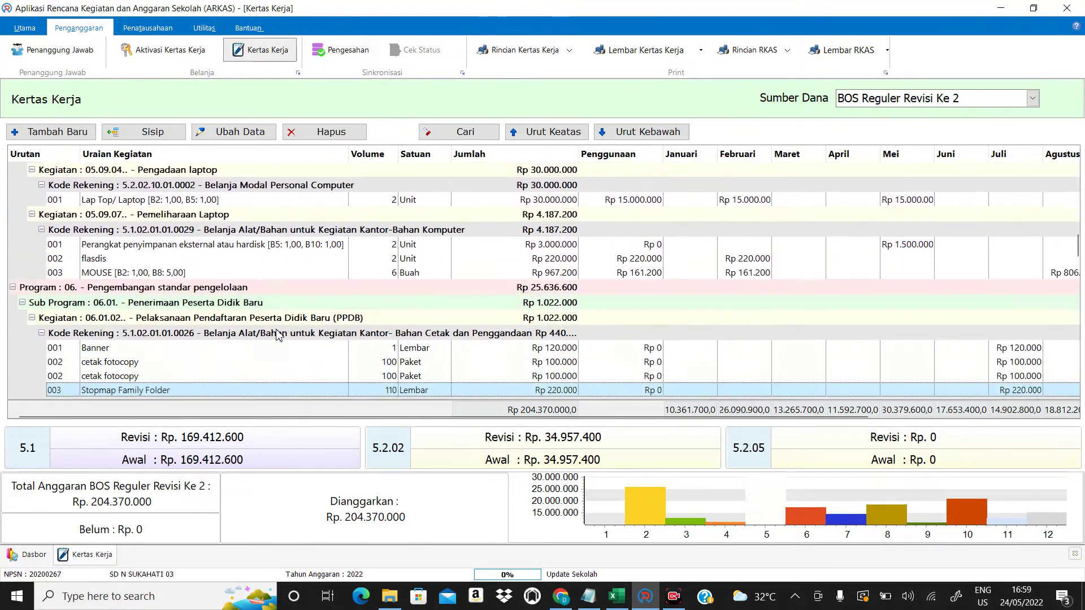
key("Page_Down")
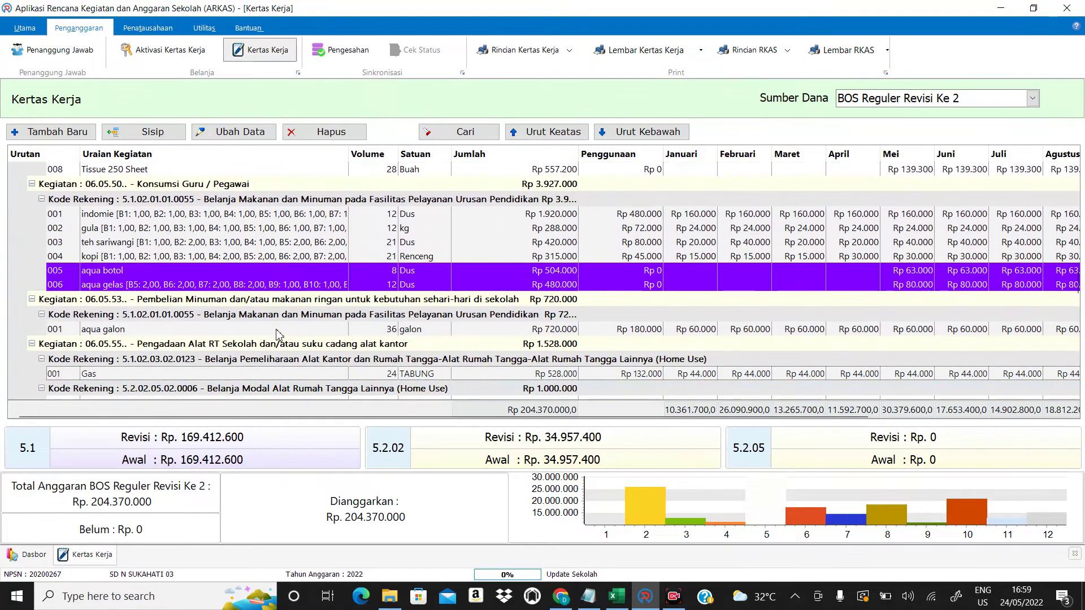
Step: Select the indomie row under 5.1.02.01.01.0055, then switch to the Tanya BOS forum thread
key("Up")
key("Up")
key("Up")
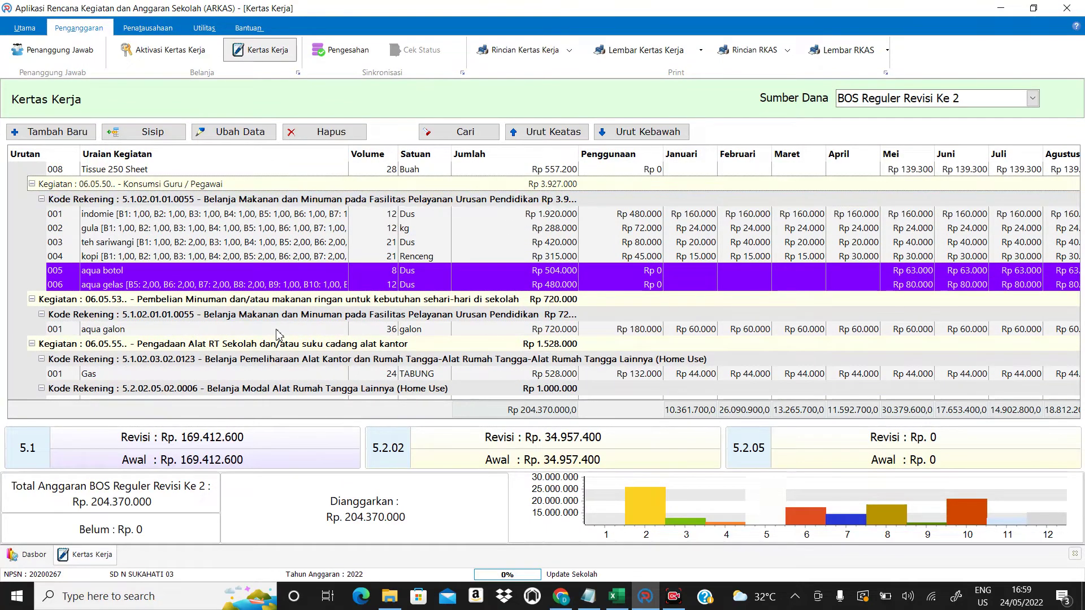
key("Down")
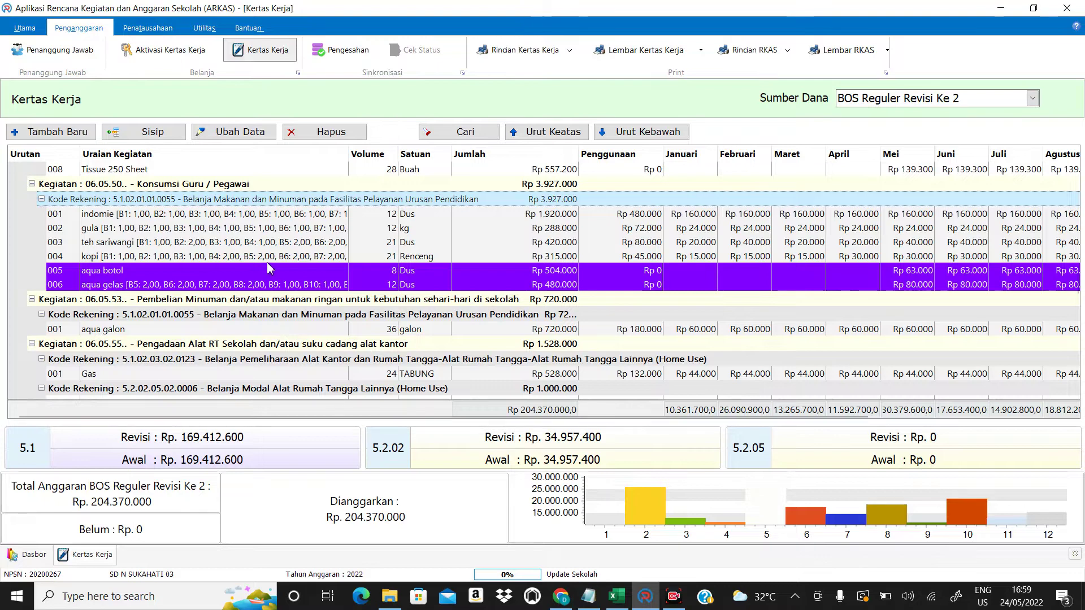
left_click(281, 218)
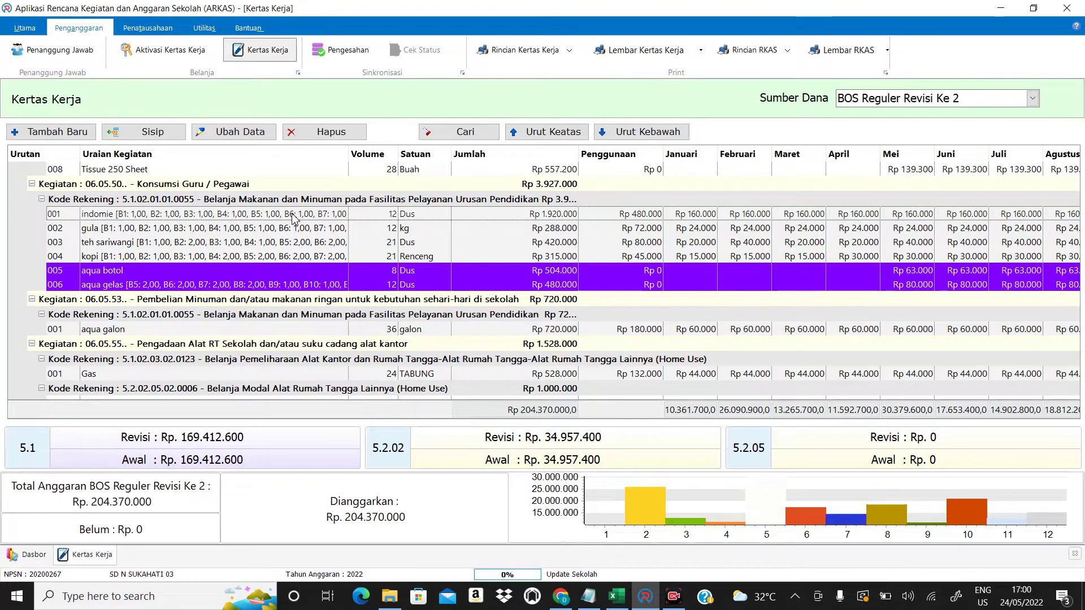
left_click(297, 232)
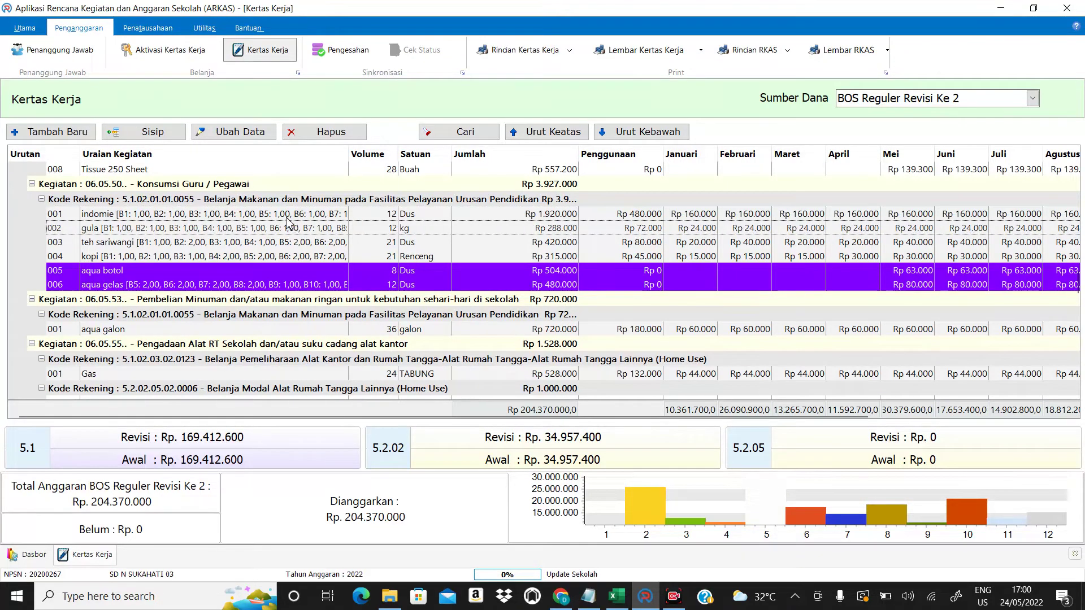
left_click(285, 215)
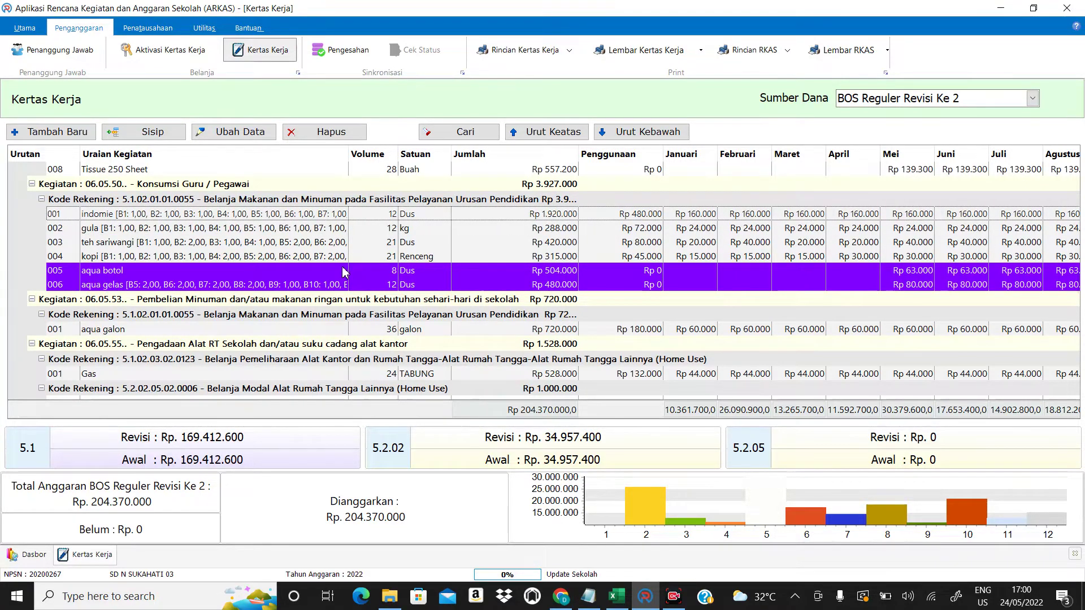
left_click(561, 596)
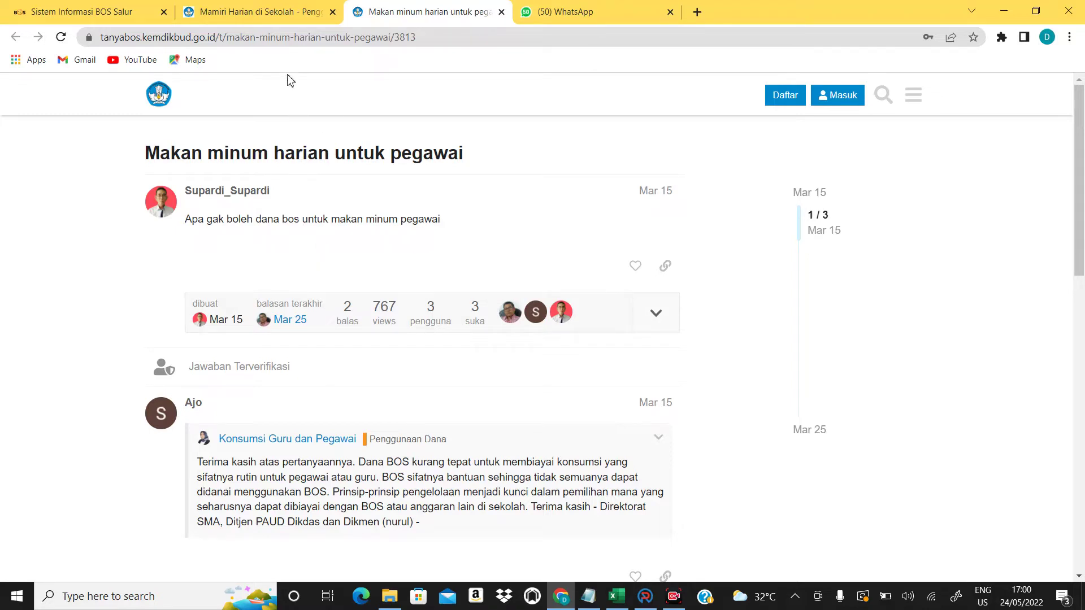
Step: Read the Mamiri Harian di Sekolah topic, revisit the staff-meal thread, then return to ARKAS
left_click(268, 22)
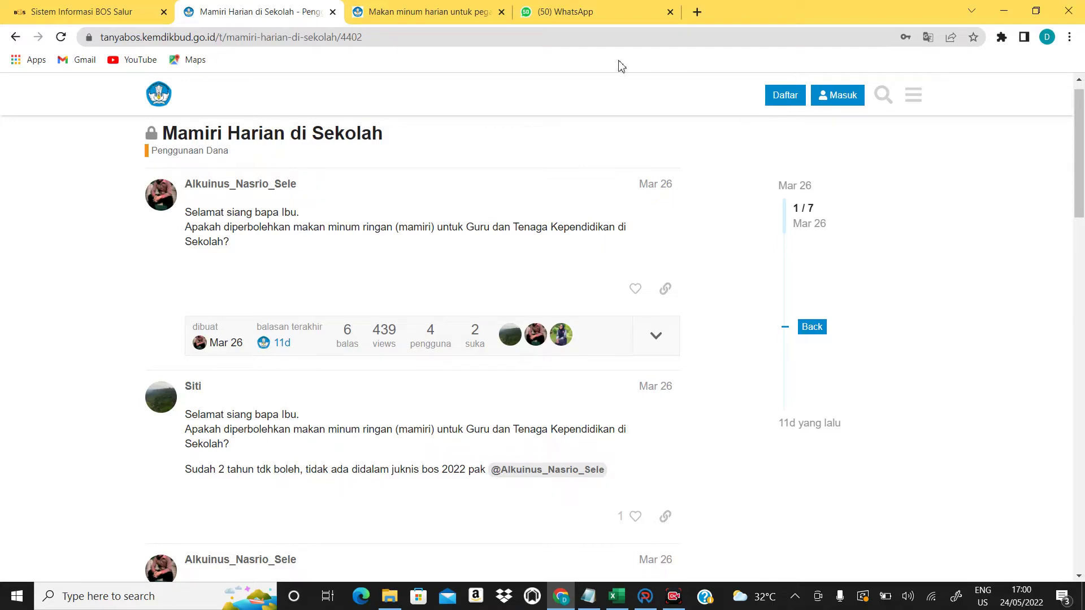
left_click(456, 15)
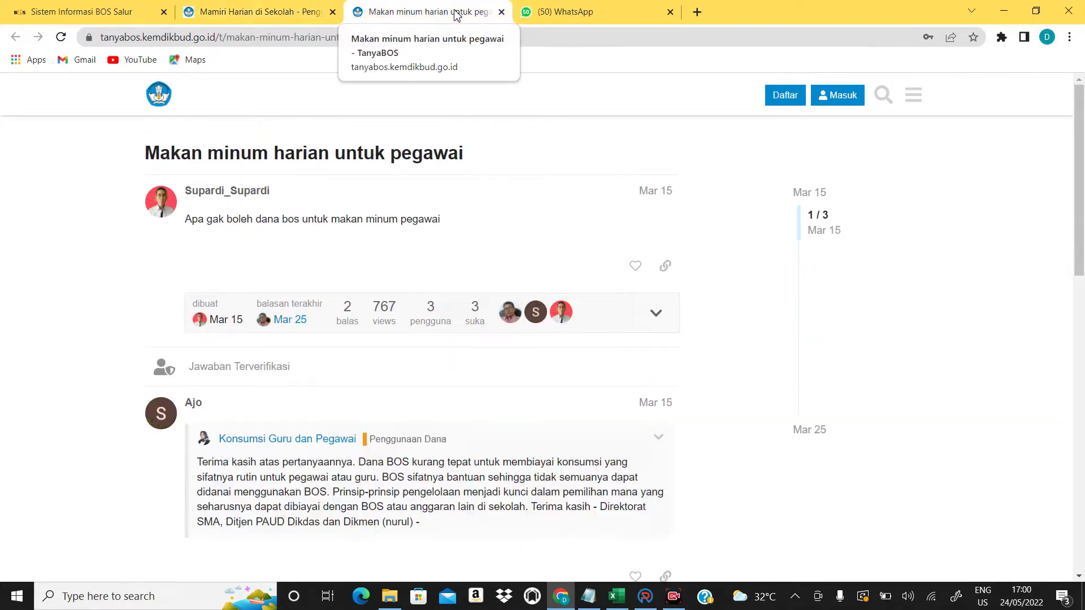
left_click(644, 597)
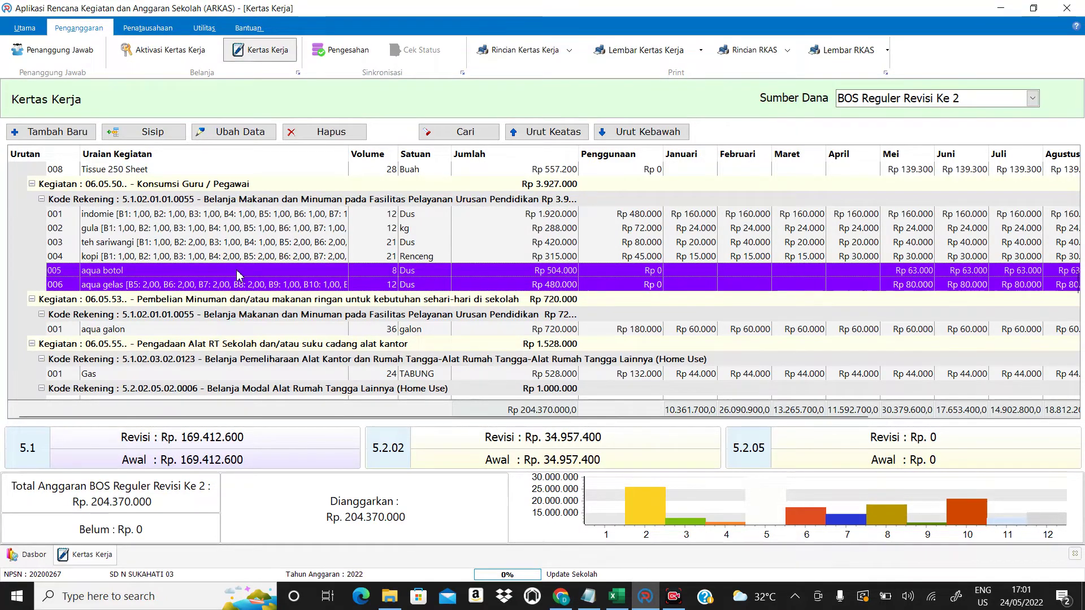
left_click(268, 285, "shift")
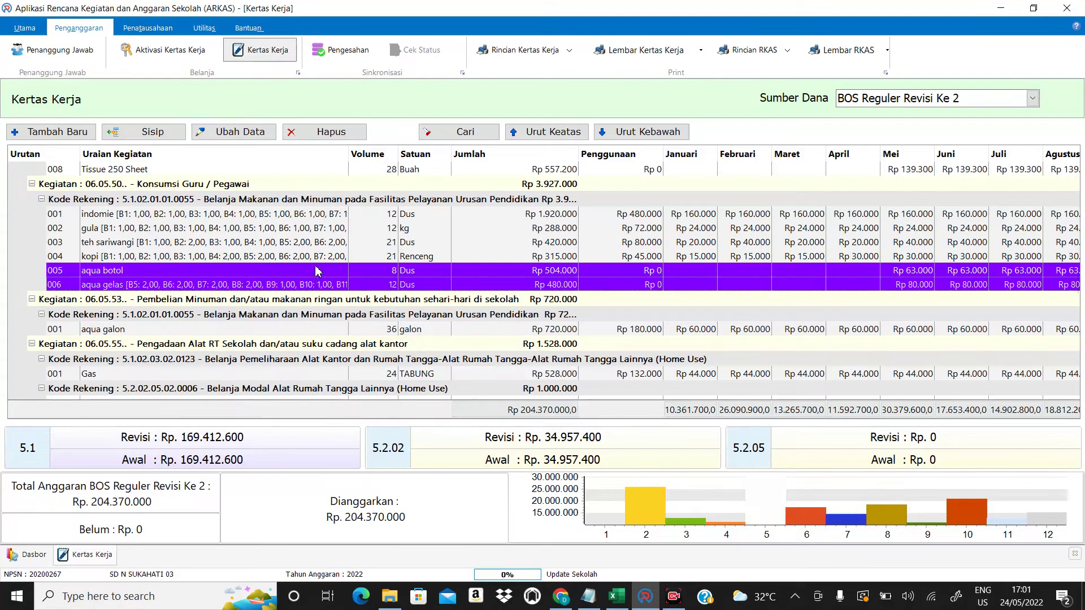
left_click(310, 217)
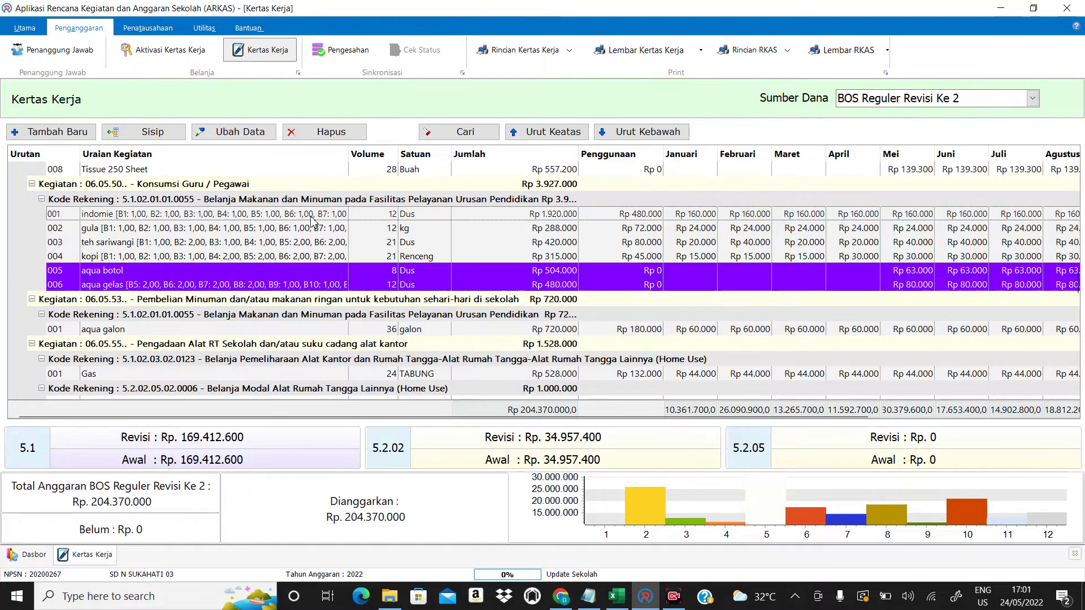
Step: Untick Mei through Desember on the indomie line, leaving 4 Dus worth Rp 640.000
left_click(240, 135)
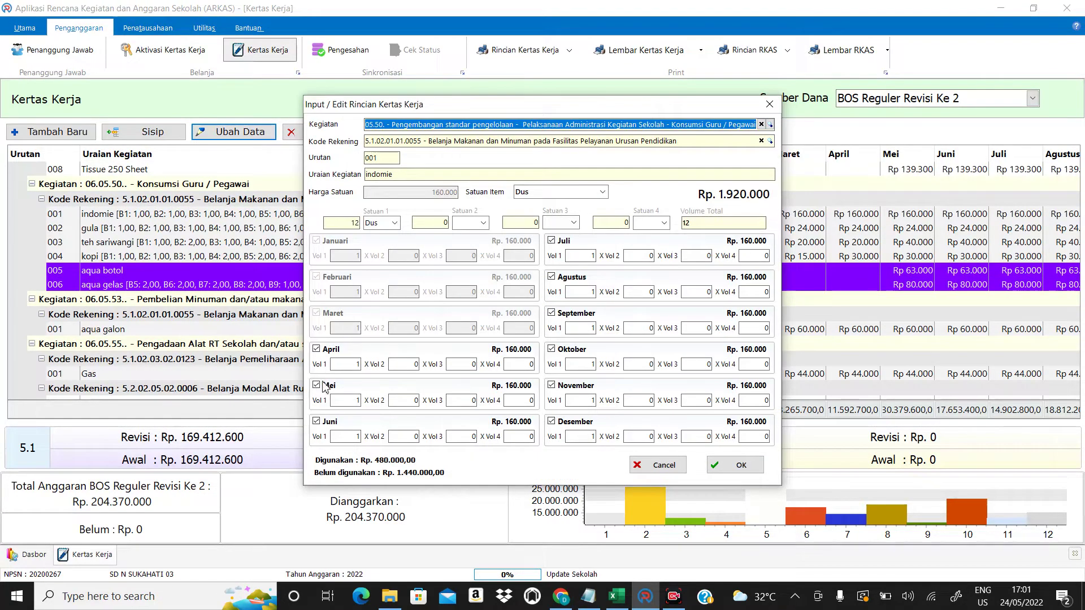
left_click(322, 386)
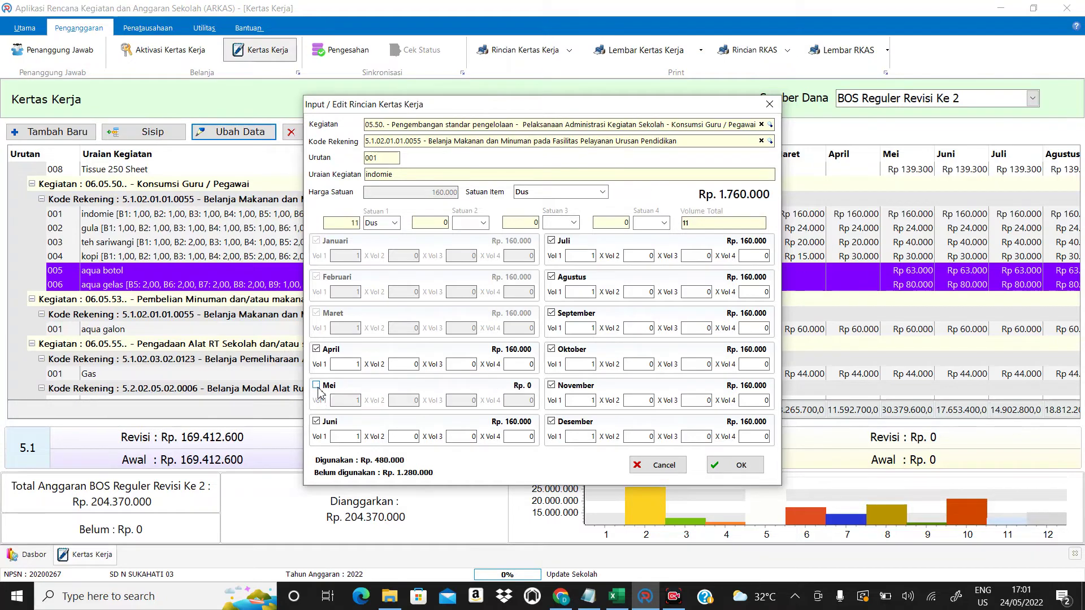
left_click(317, 421)
left_click(558, 243)
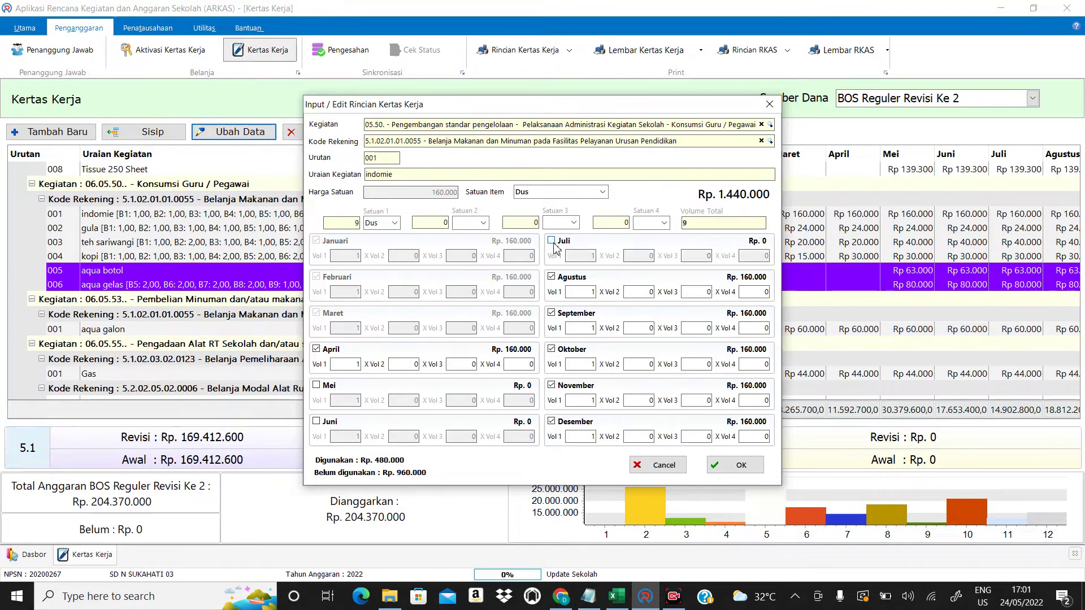
left_click(552, 277)
left_click(551, 314)
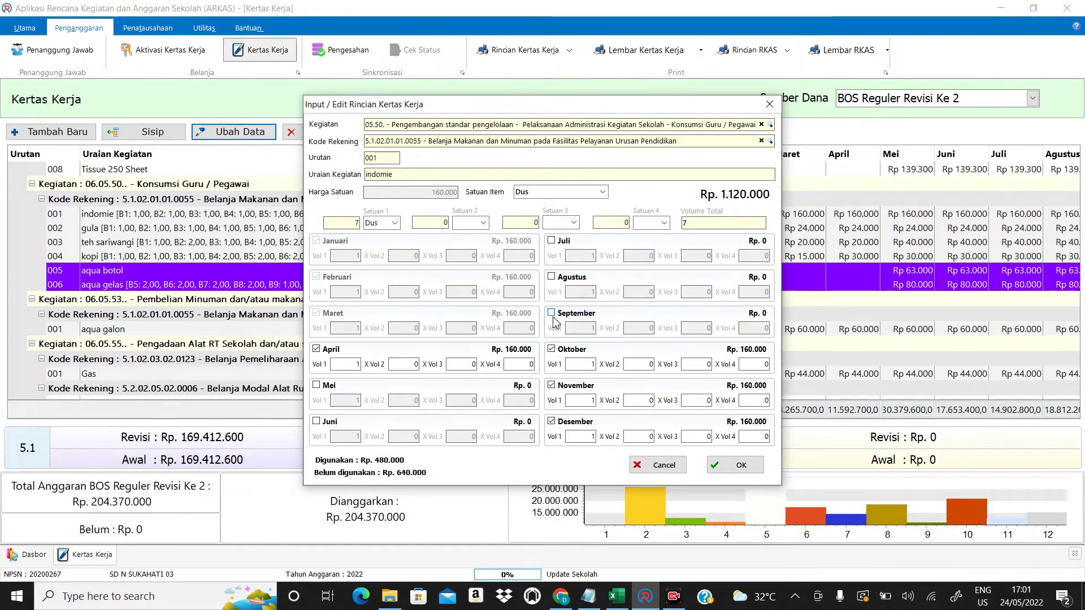
left_click(552, 350)
left_click(553, 386)
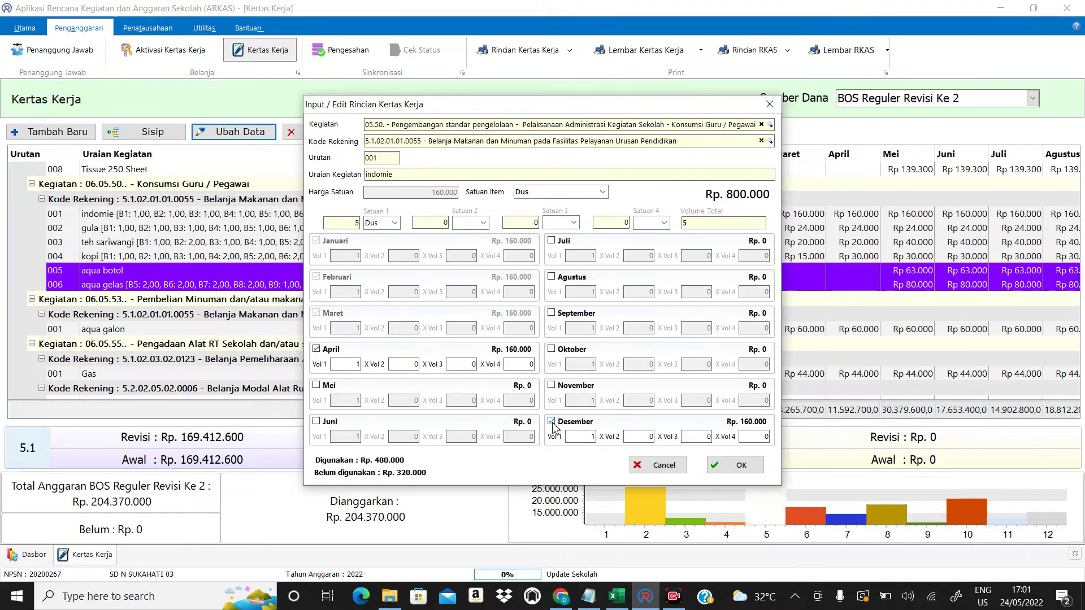
left_click(552, 422)
left_click(735, 465)
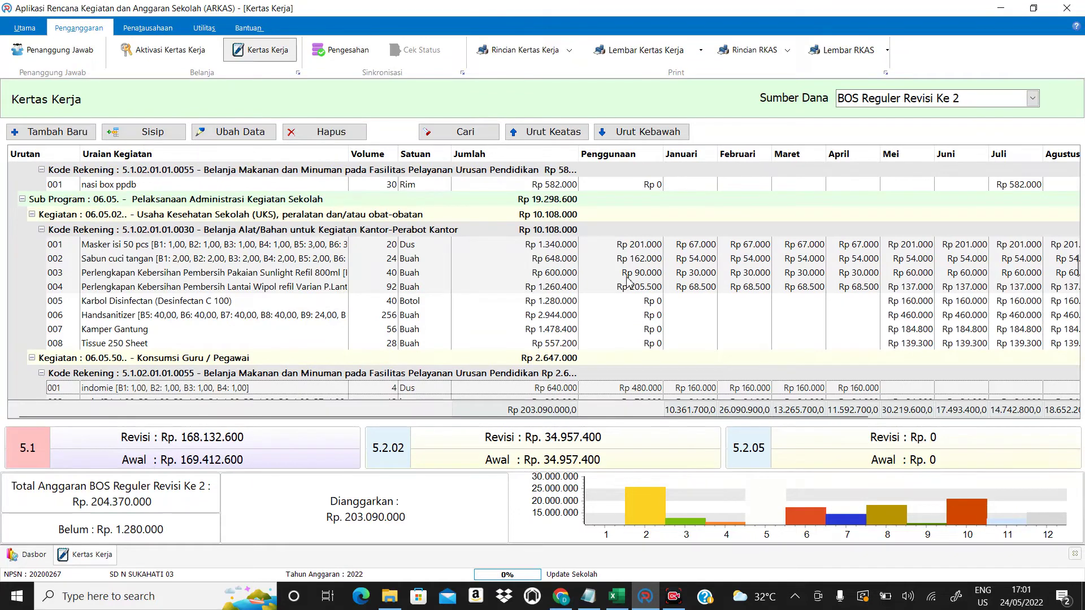
scroll(628, 279, "down", 3)
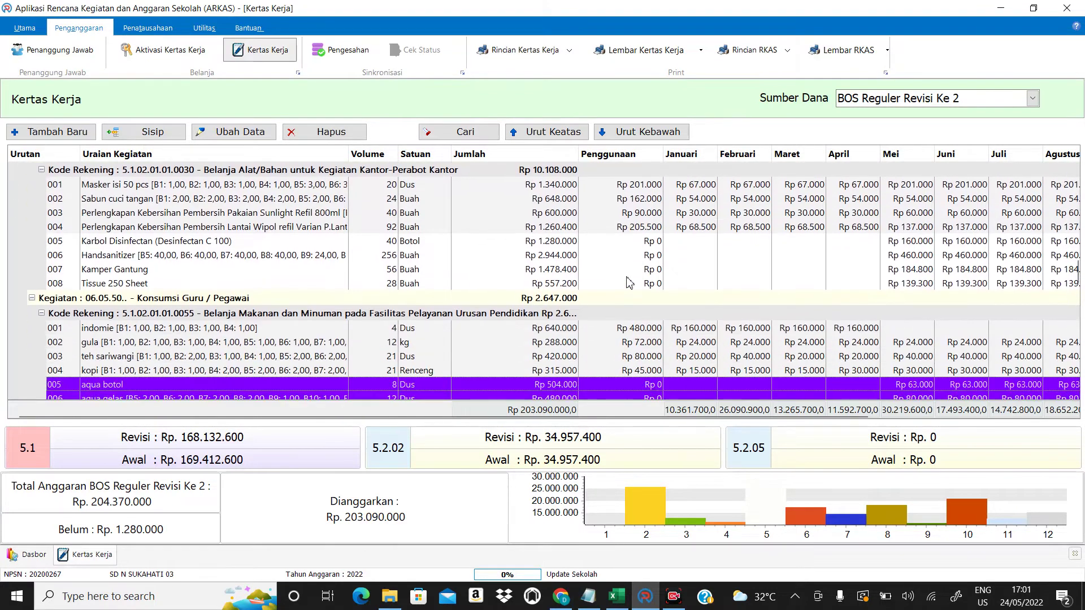
Step: Remove the Mei through Desember allocations from the gula line
left_click(369, 345)
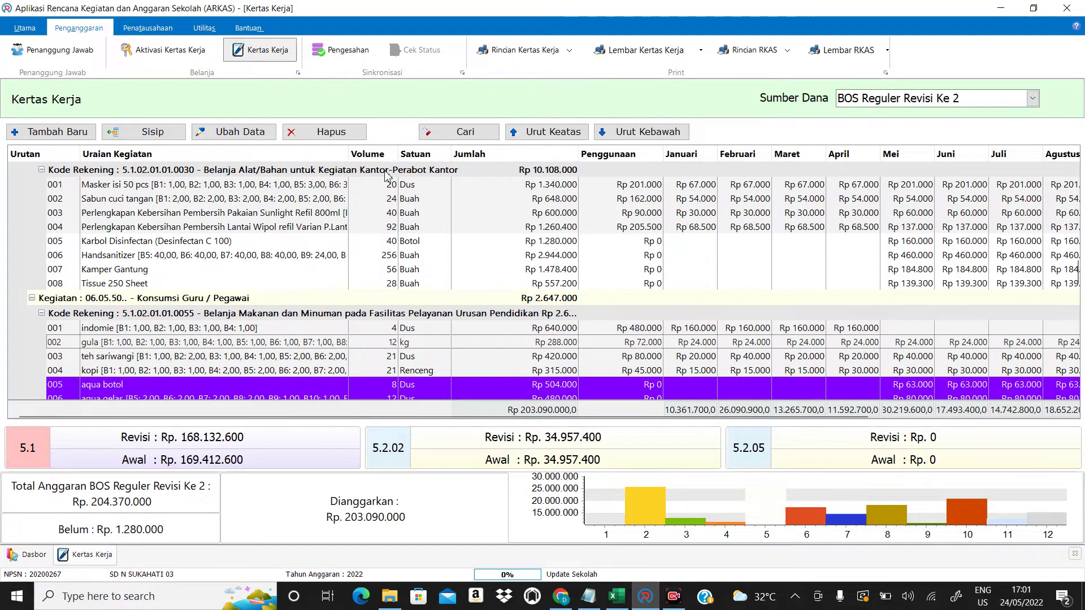
left_click(220, 134)
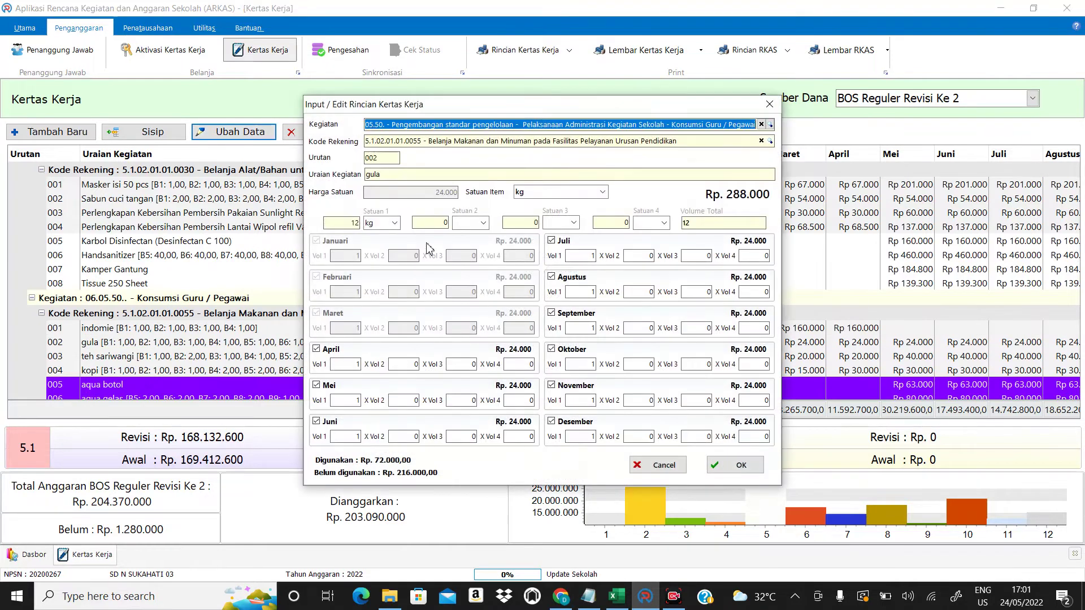
left_click(317, 386)
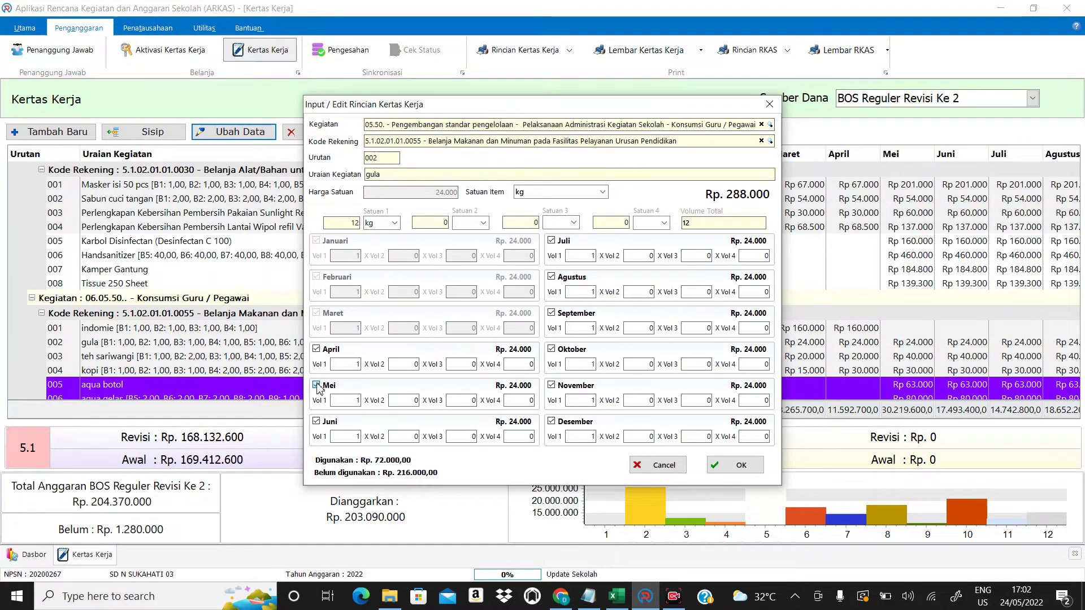
left_click(316, 422)
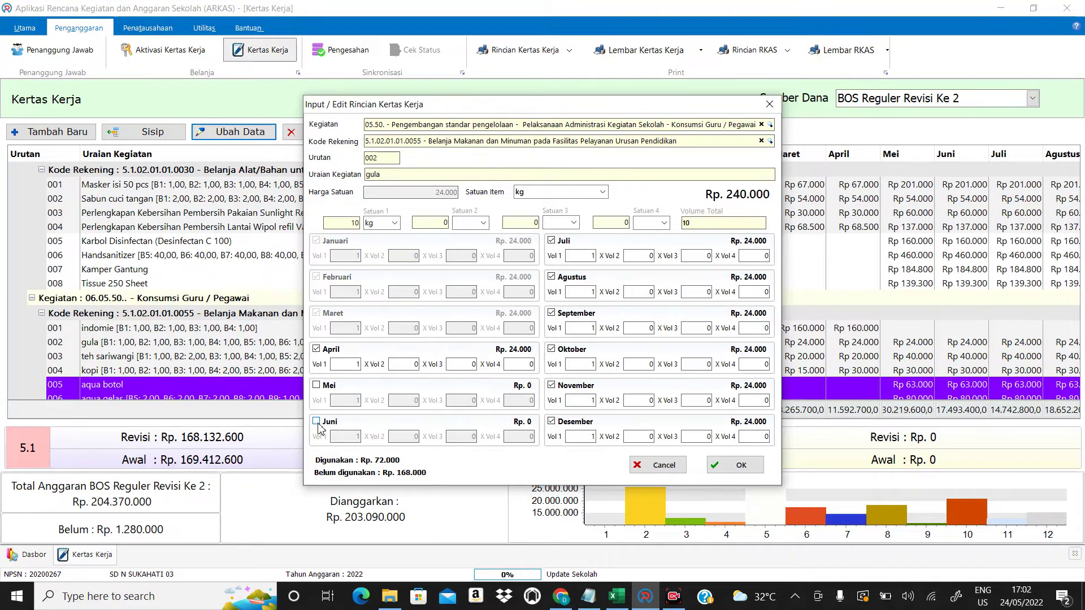
left_click(551, 241)
left_click(551, 276)
left_click(551, 313)
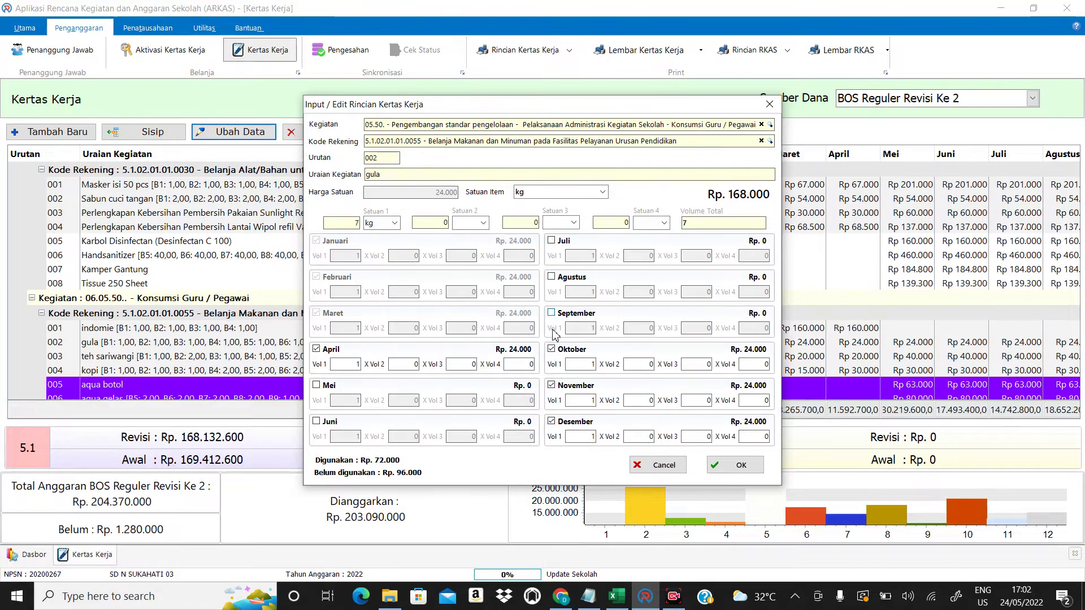
left_click(551, 350)
left_click(551, 386)
left_click(551, 421)
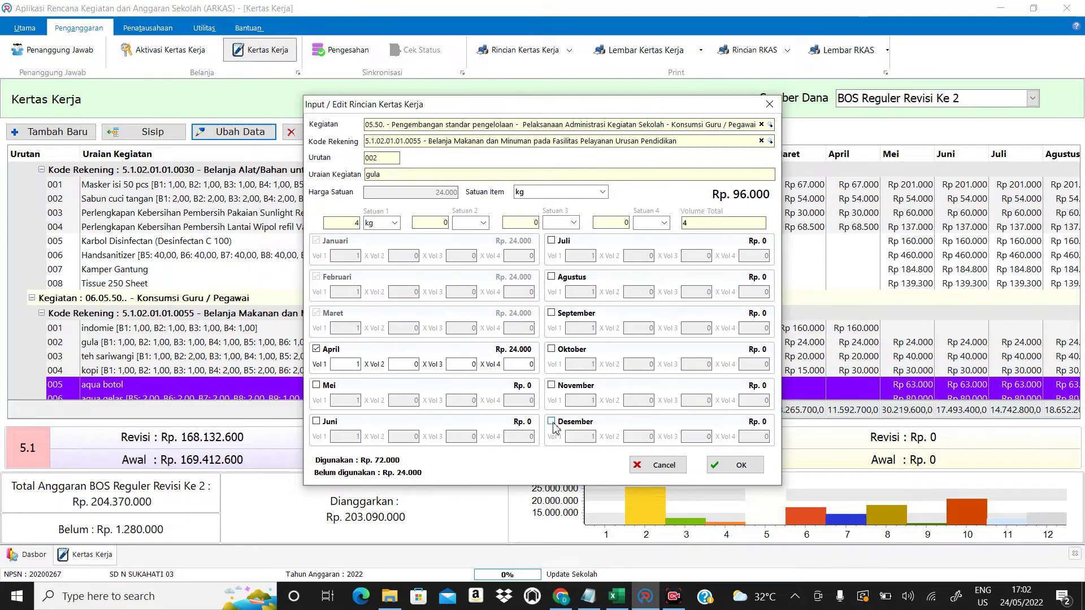
left_click(741, 463)
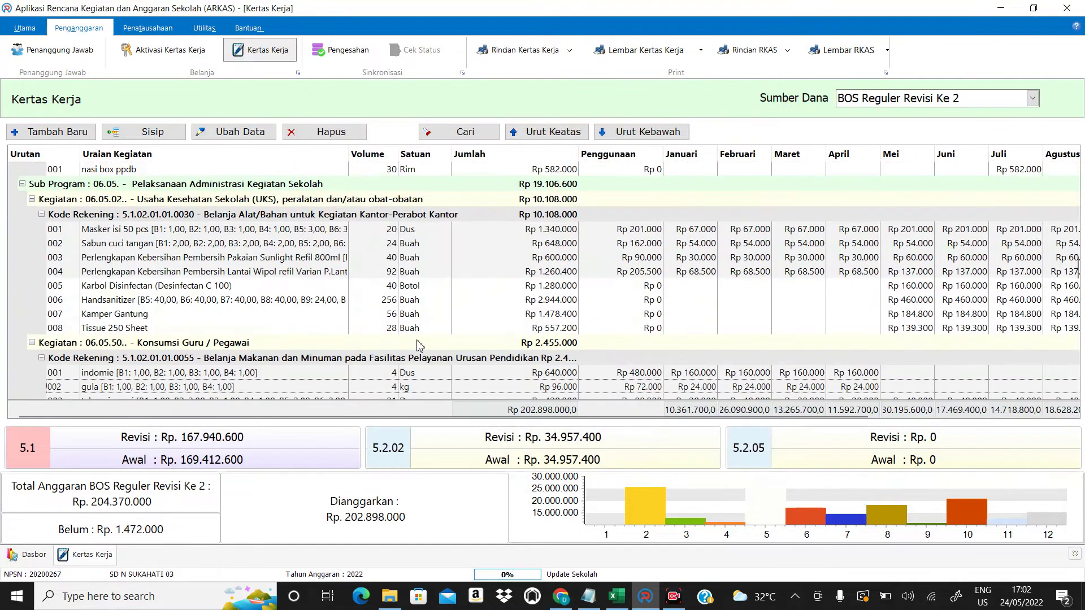
scroll(242, 392, "down", 1)
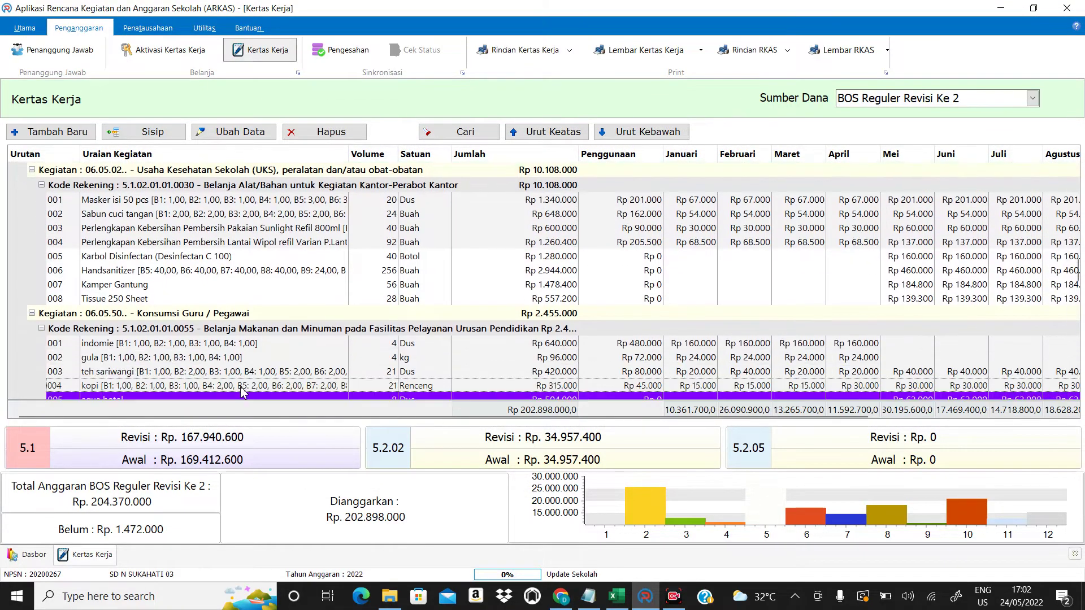
Step: Untick Mei through Desember on teh sariwangi, cutting it to 5 Dus (Rp 100.000)
left_click(237, 135)
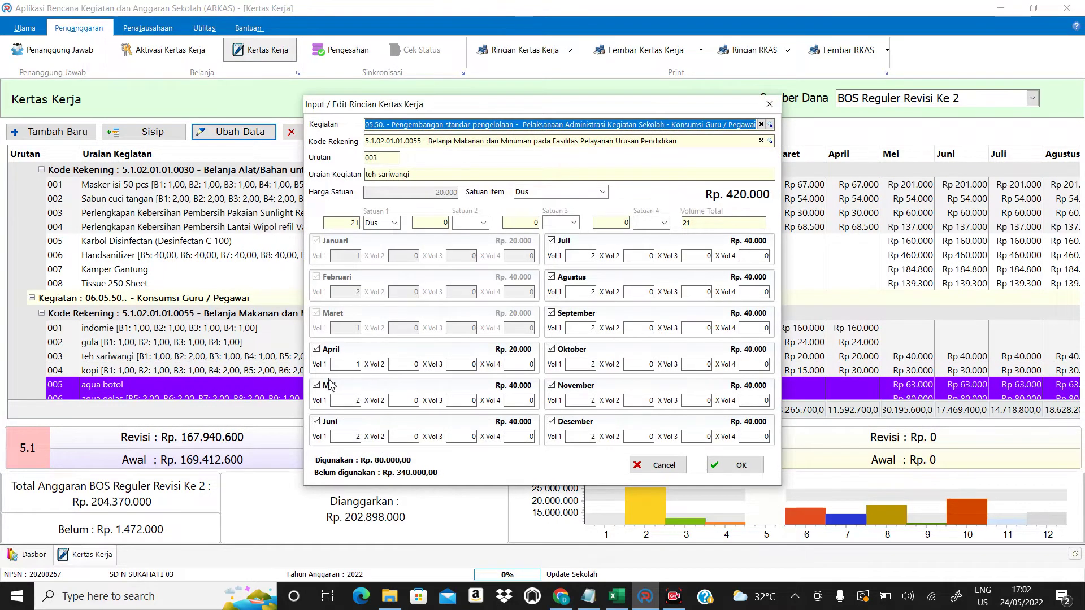
left_click(317, 385)
left_click(316, 421)
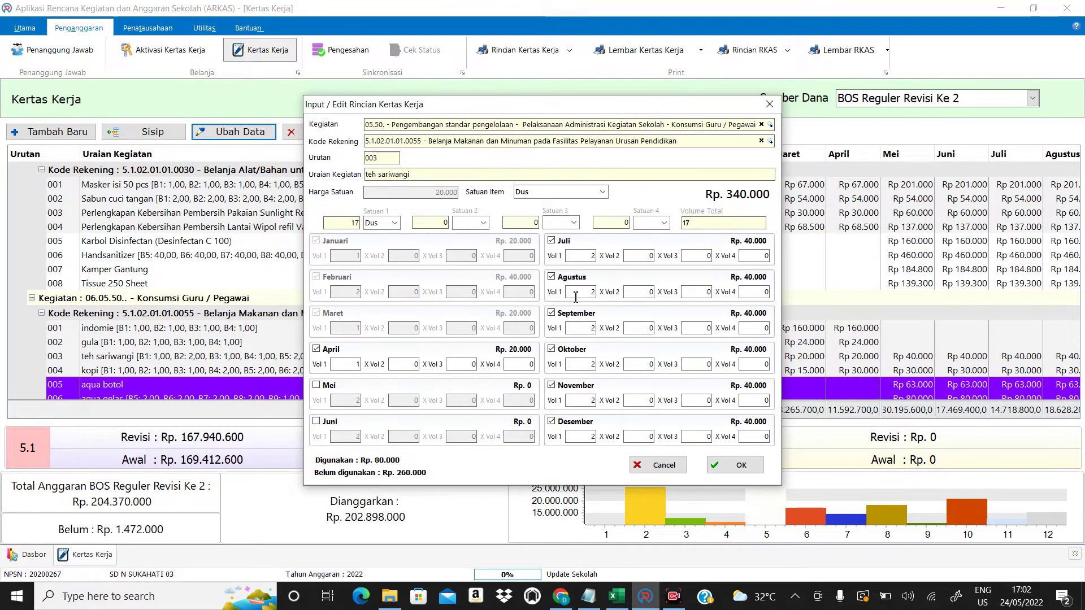
left_click(552, 242)
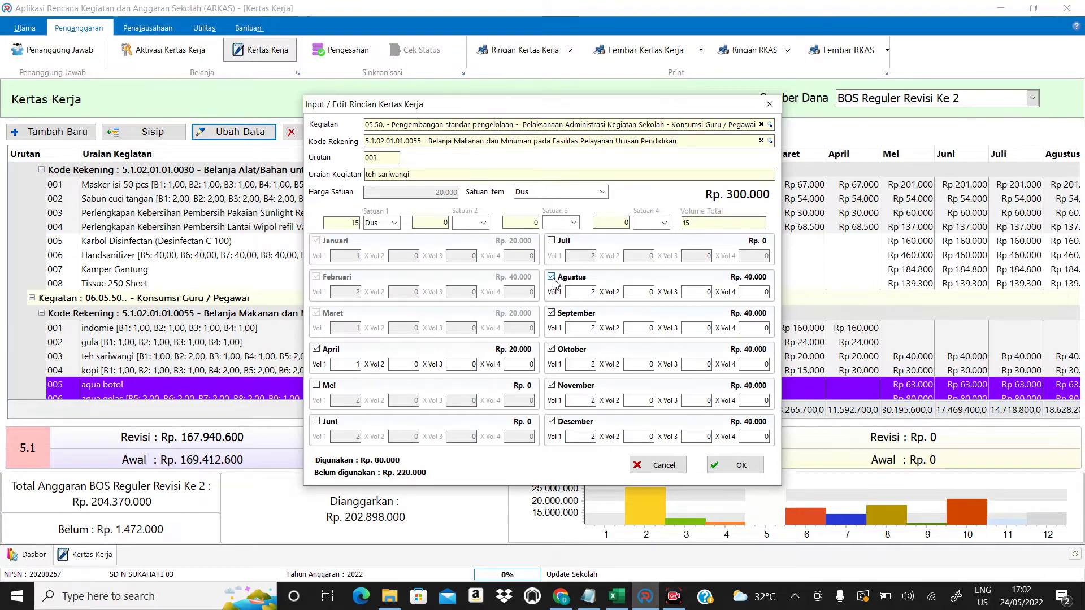
left_click(551, 278)
left_click(552, 314)
left_click(552, 350)
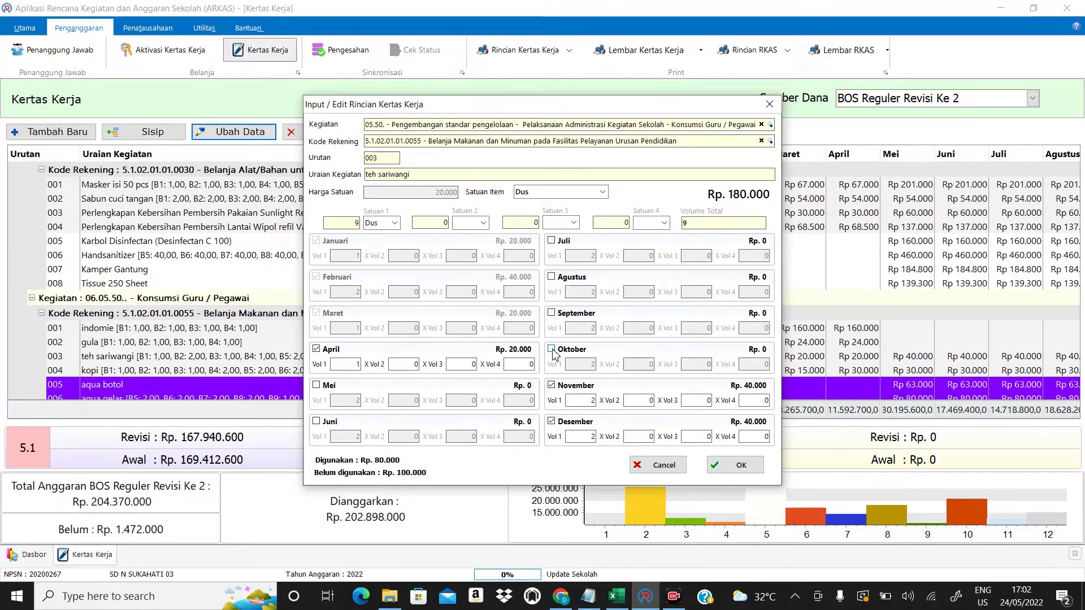
left_click(551, 386)
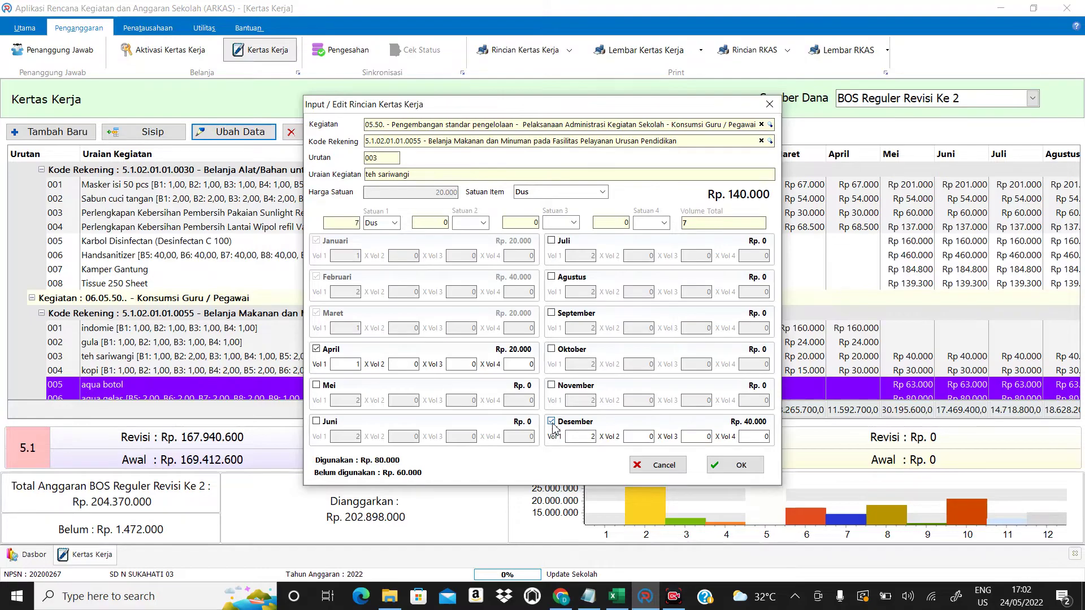
left_click(552, 423)
left_click(729, 466)
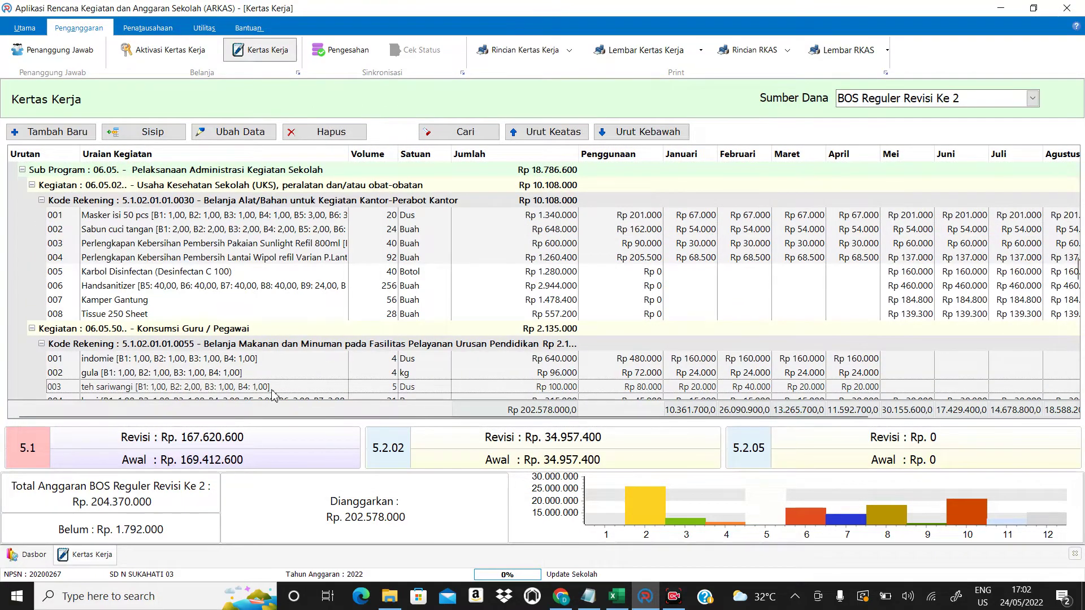
scroll(271, 395, "down", 2)
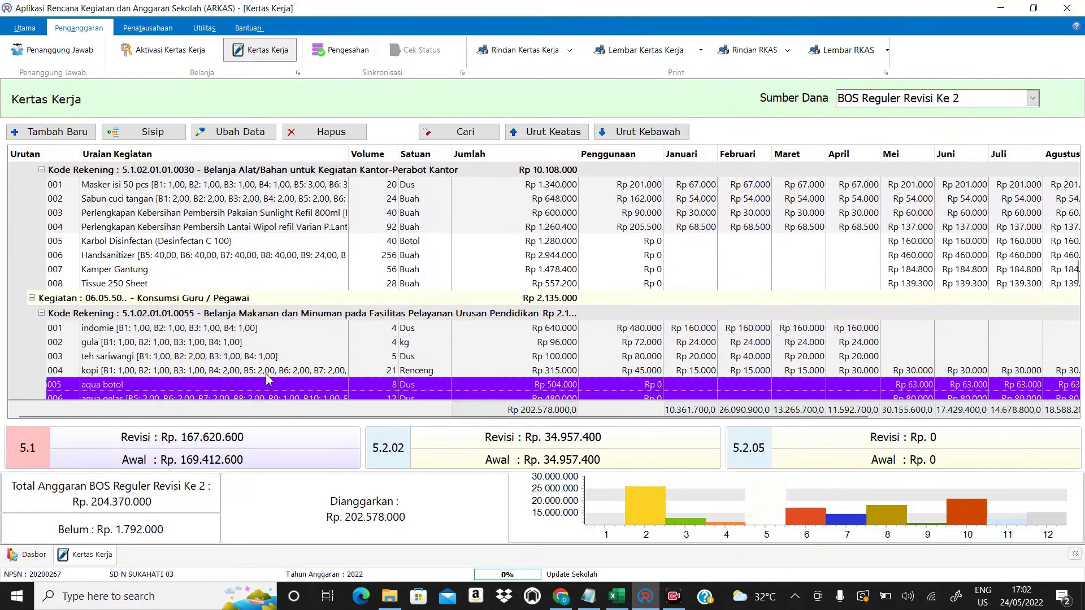
Step: Untick Mei through Desember on kopi row 004, leaving 5 Renceng worth Rp 75.000
left_click(267, 372)
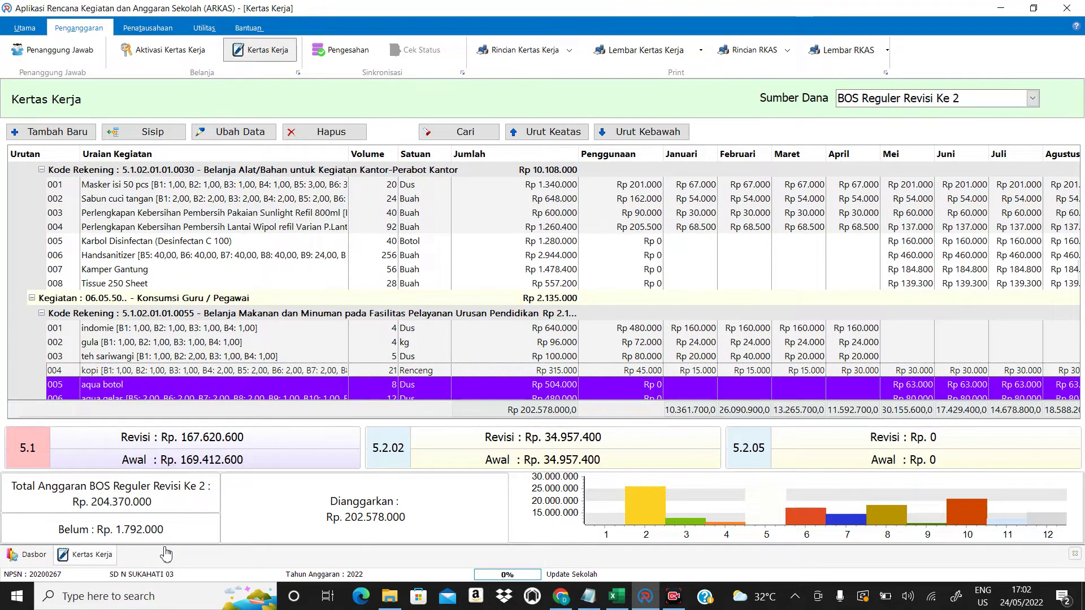
left_click(259, 135)
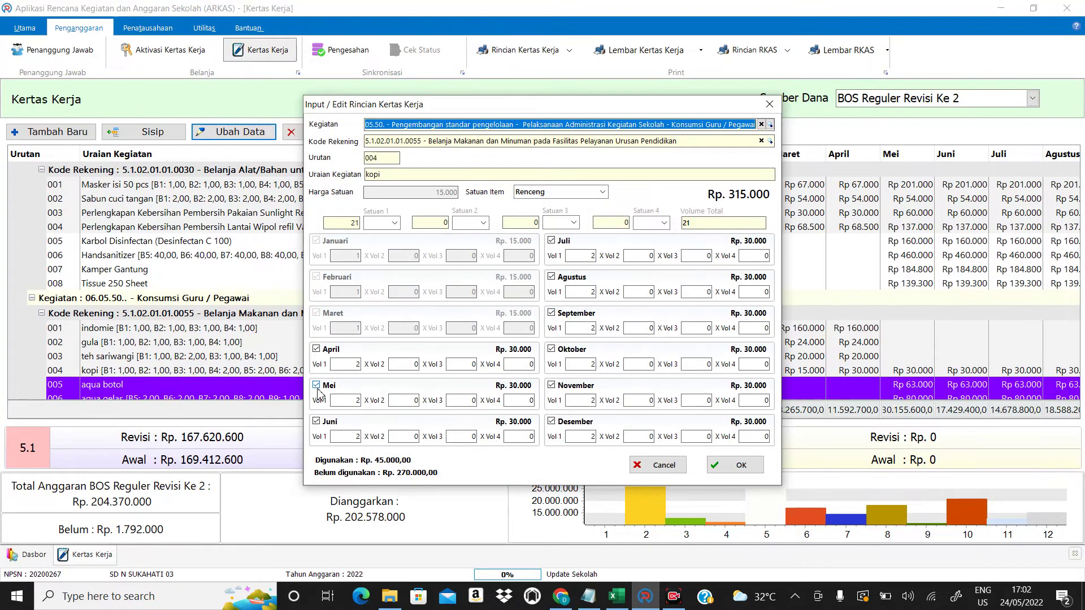
left_click(317, 386)
left_click(316, 422)
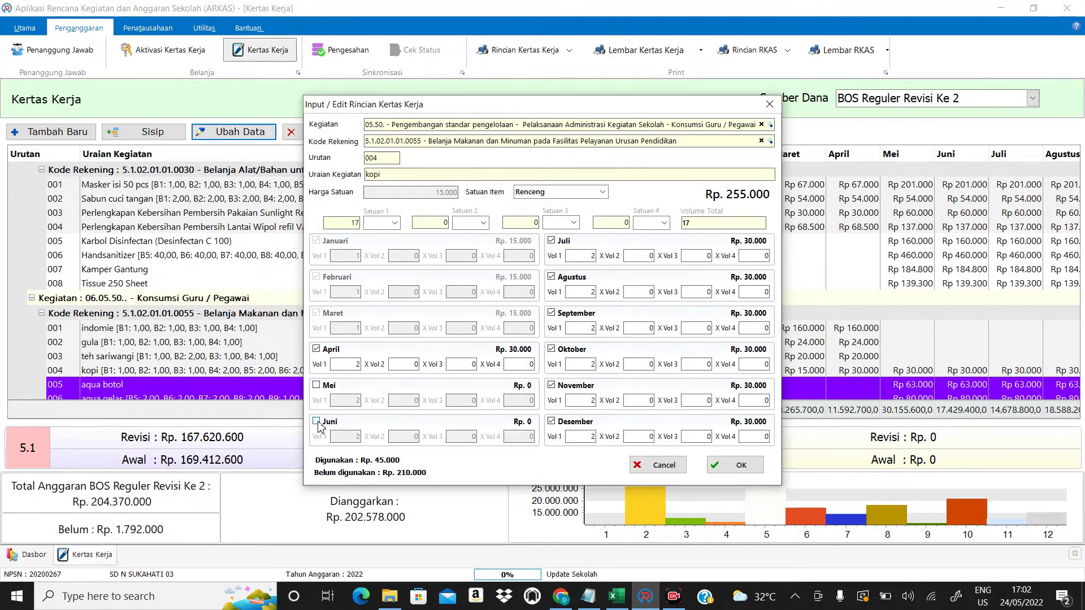
left_click(552, 241)
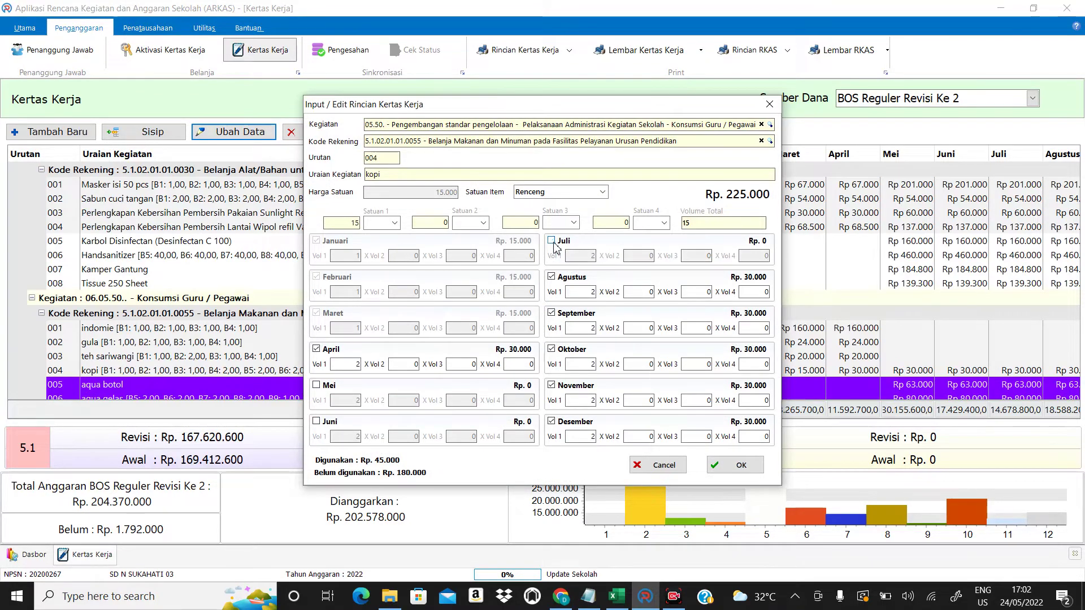
left_click(552, 278)
left_click(552, 313)
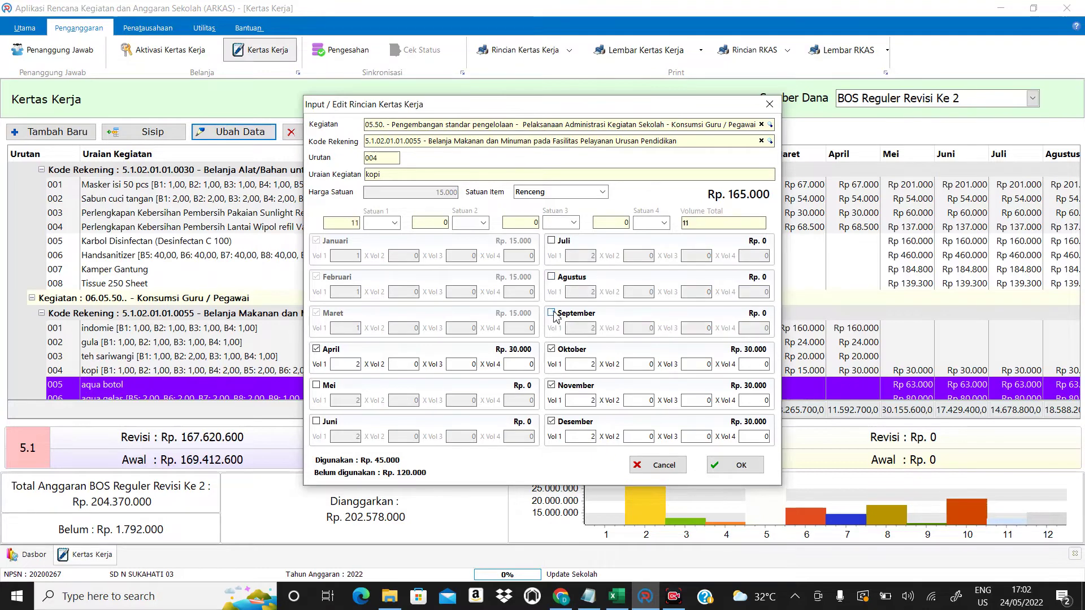
left_click(552, 349)
left_click(552, 386)
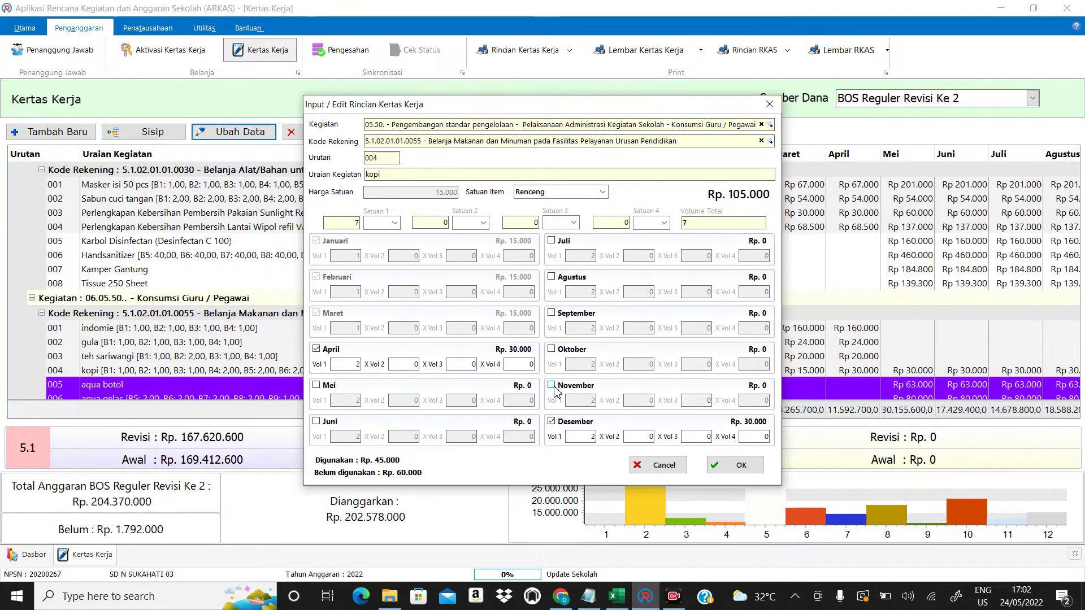
left_click(552, 422)
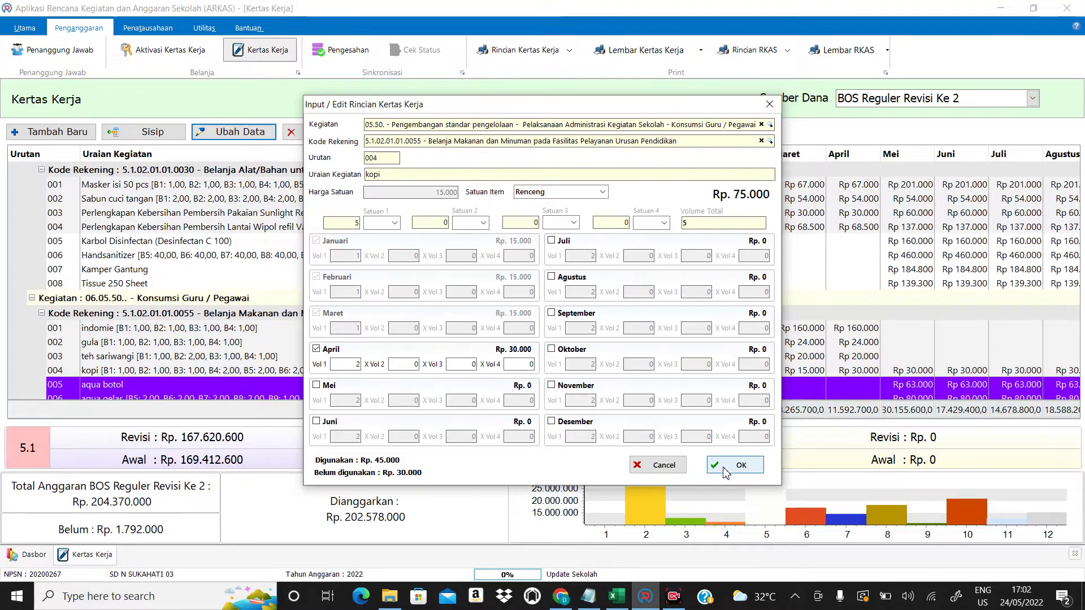
left_click(733, 465)
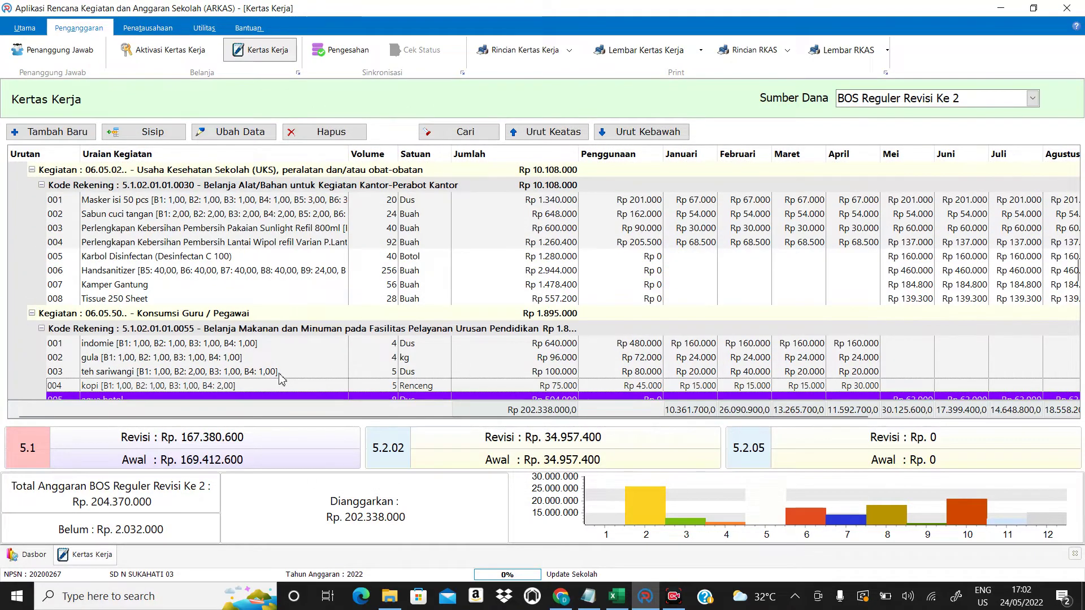
scroll(281, 379, "down", 1)
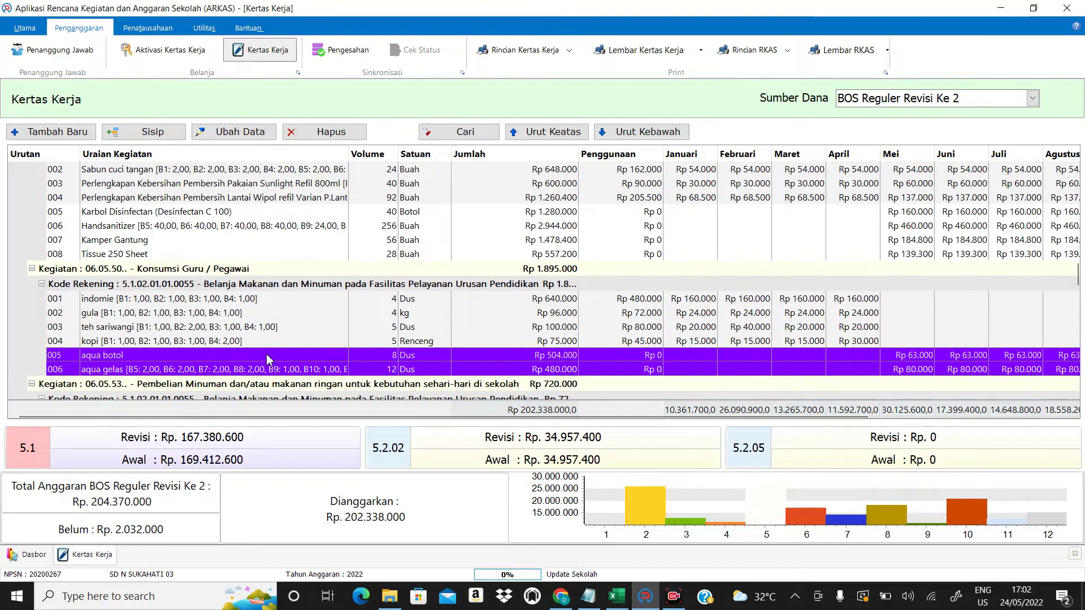
left_click(239, 133)
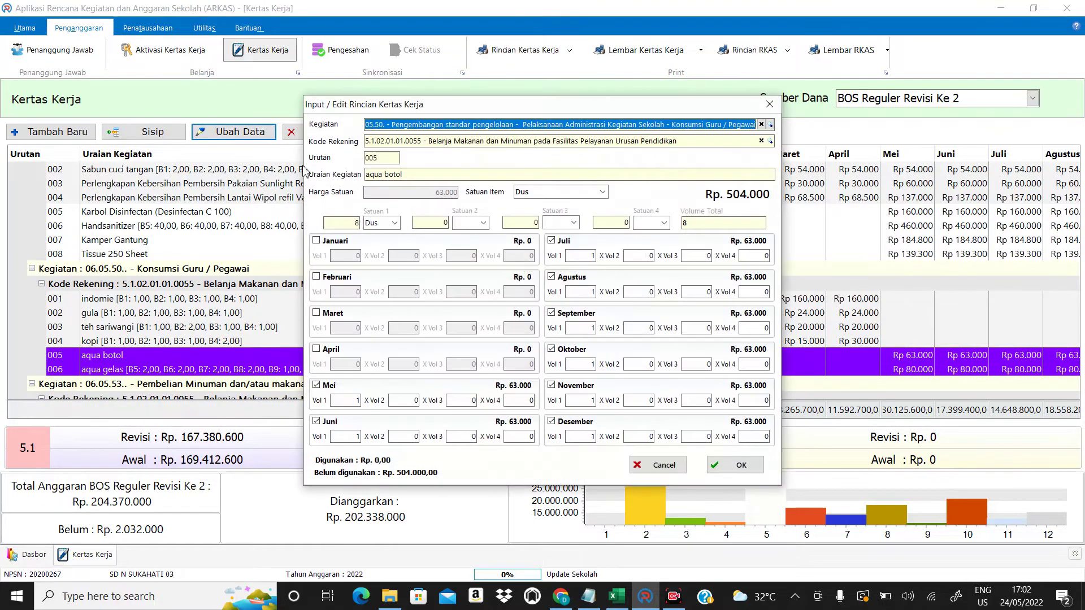
left_click(317, 386)
left_click(317, 422)
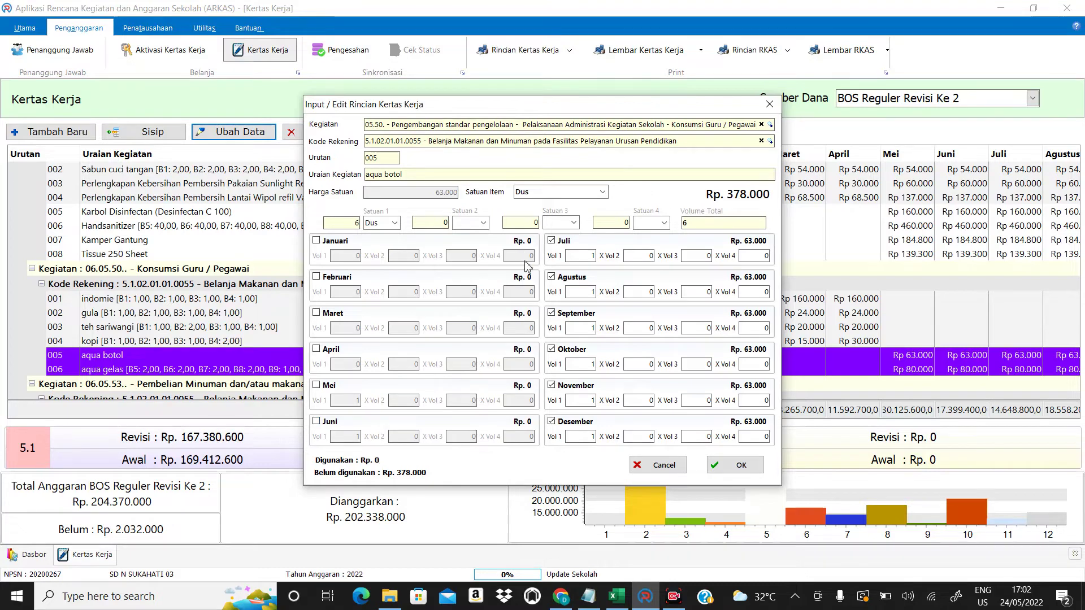
left_click(552, 240)
left_click(552, 277)
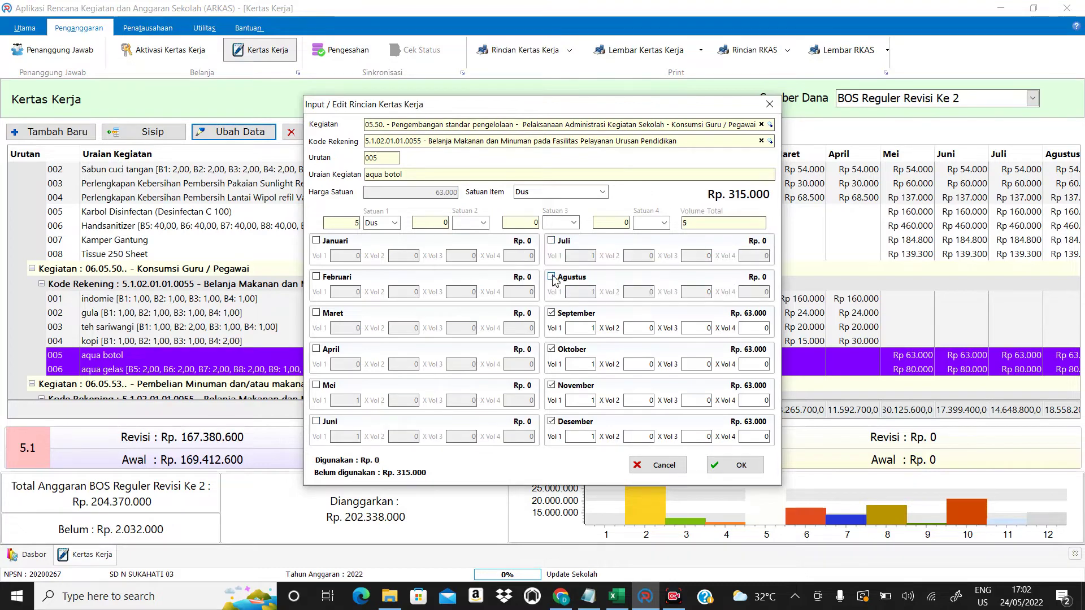
left_click(551, 313)
left_click(551, 349)
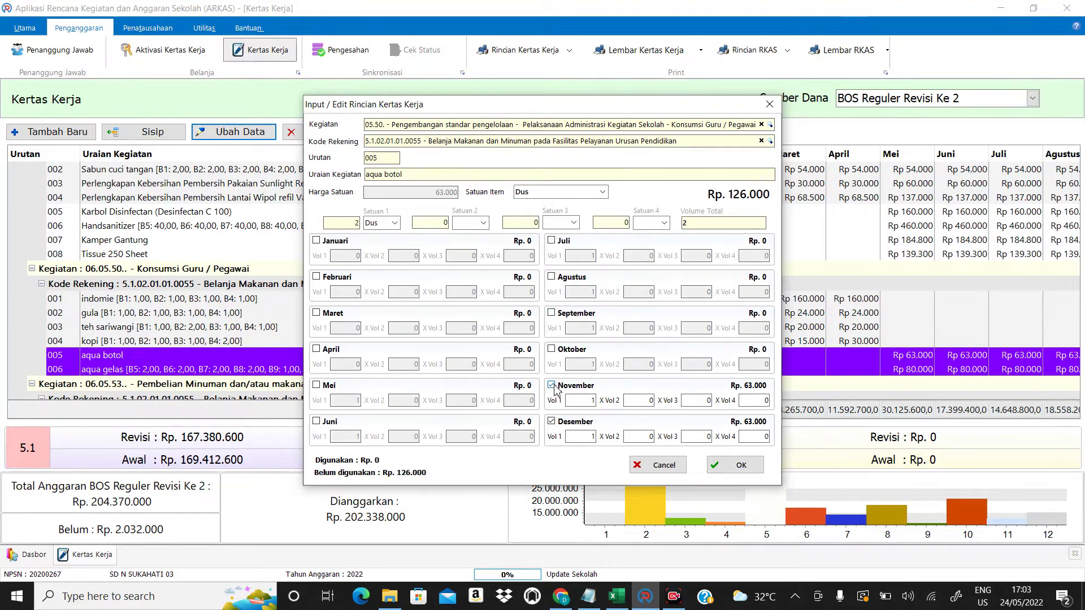
left_click(552, 386)
left_click(551, 422)
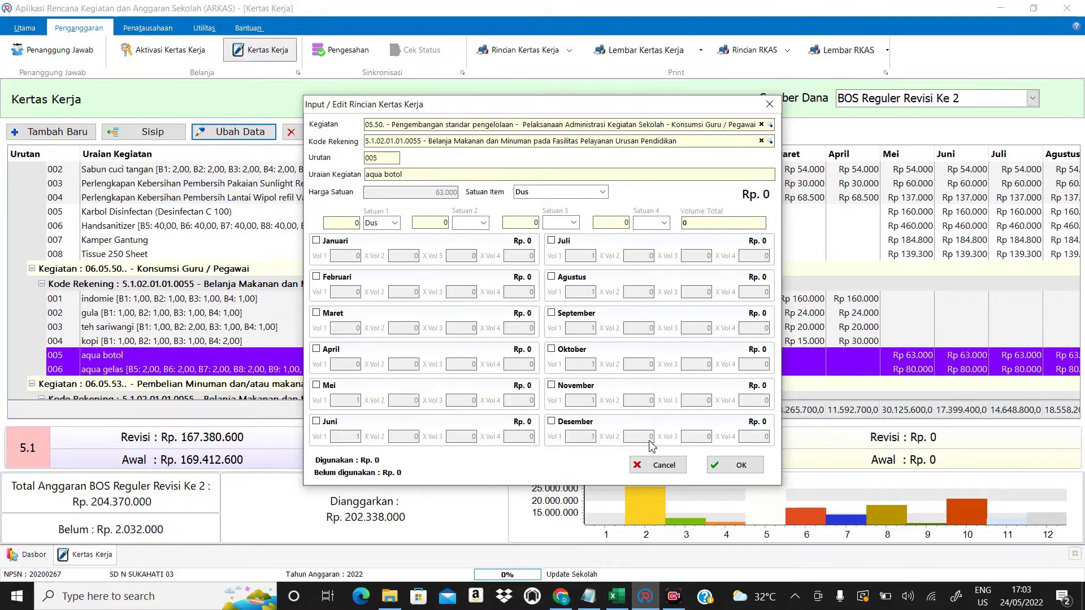
left_click(727, 466)
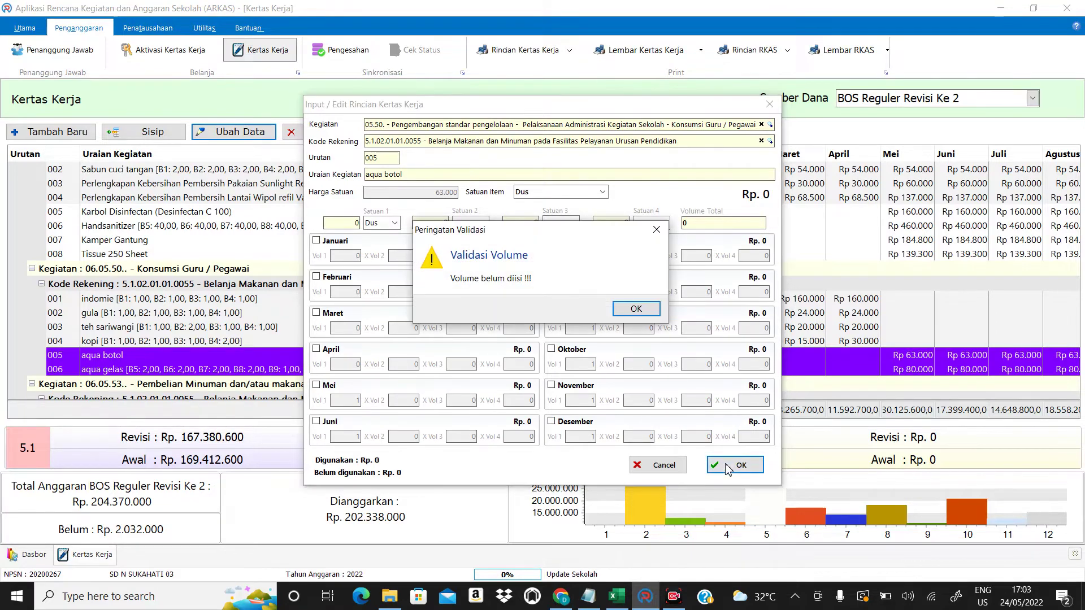
left_click(644, 308)
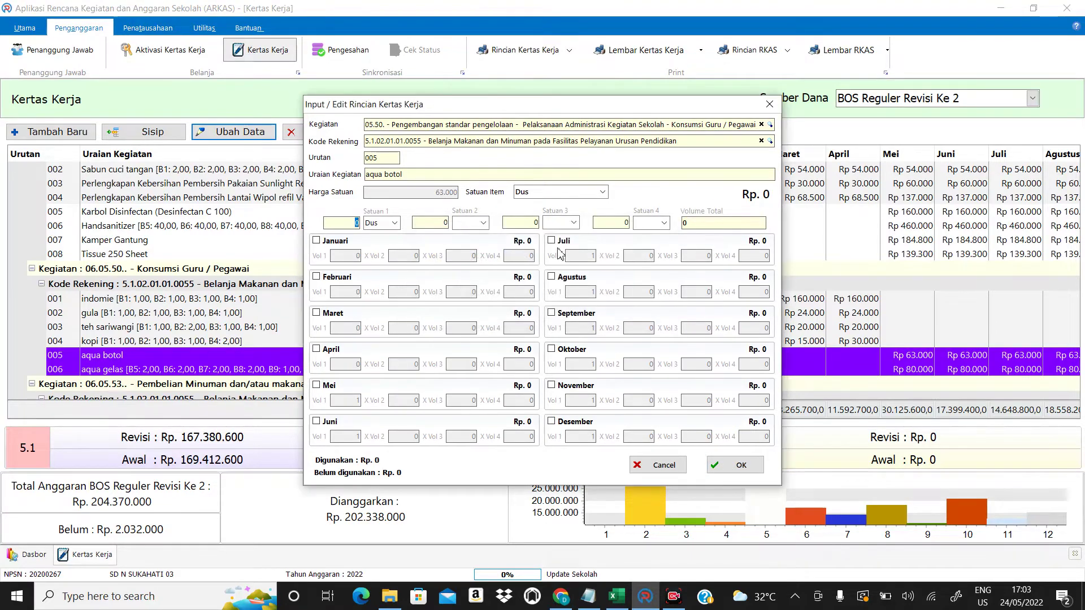
left_click(770, 104)
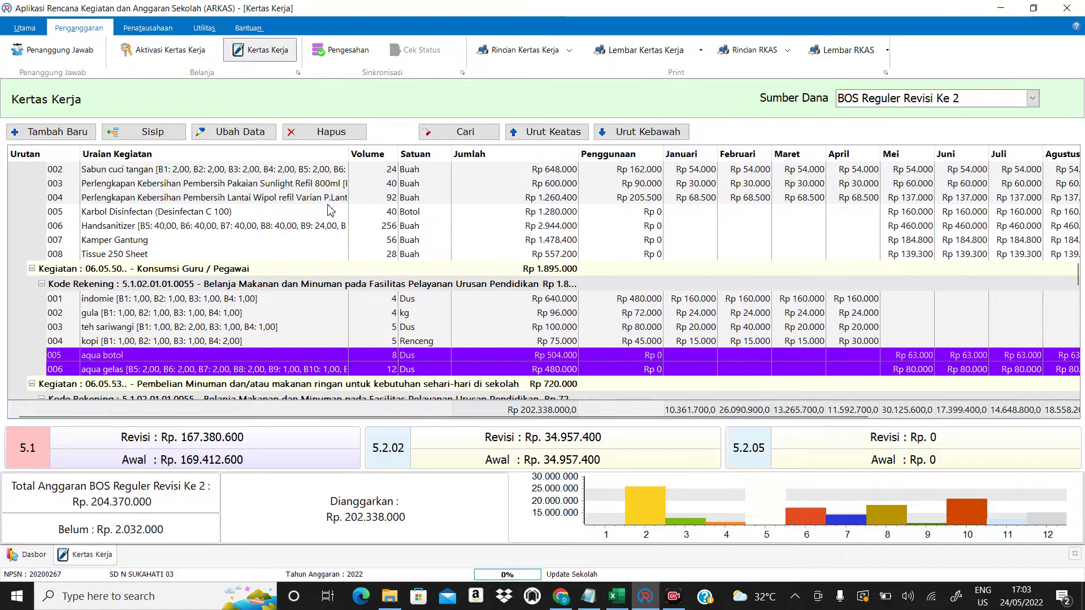
Step: Delete the aqua botol and aqua gelas lines from Konsumsi Guru / Pegawai
left_click(330, 133)
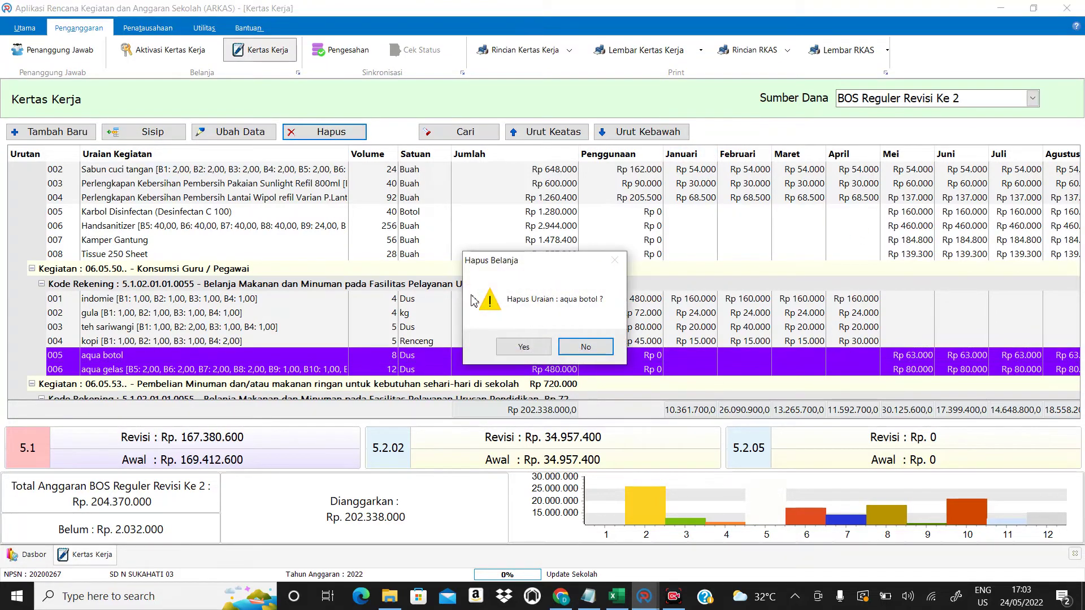
left_click(543, 354)
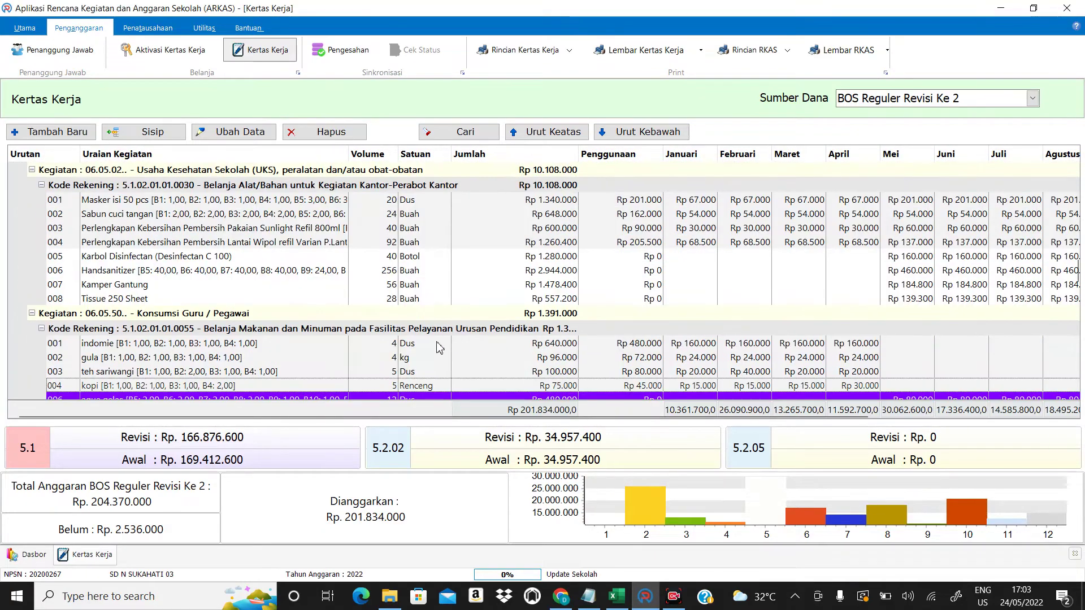
scroll(438, 347, "down", 2)
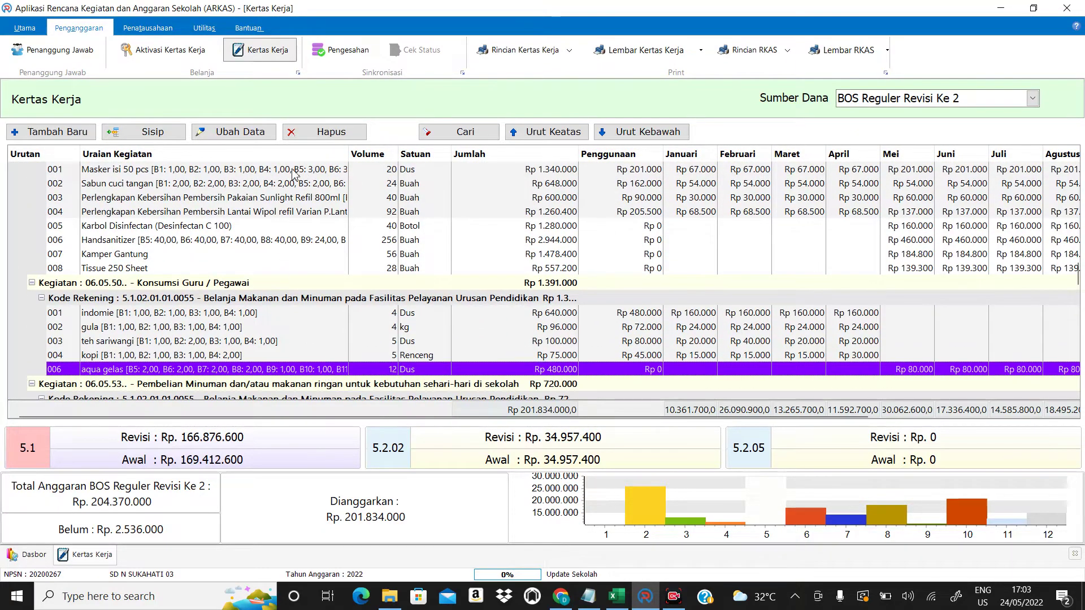
left_click(324, 135)
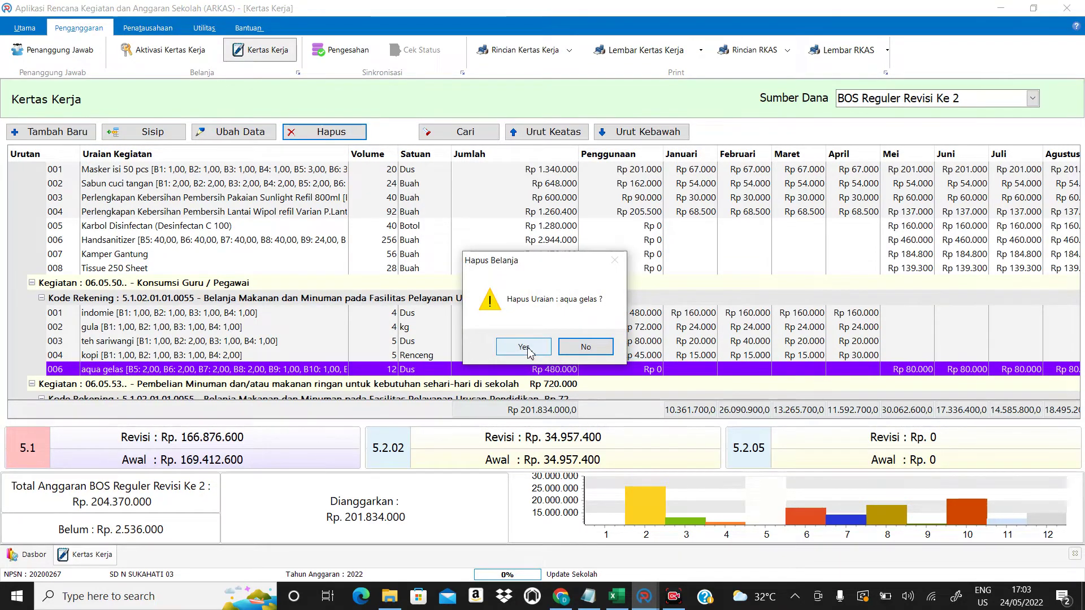
left_click(528, 349)
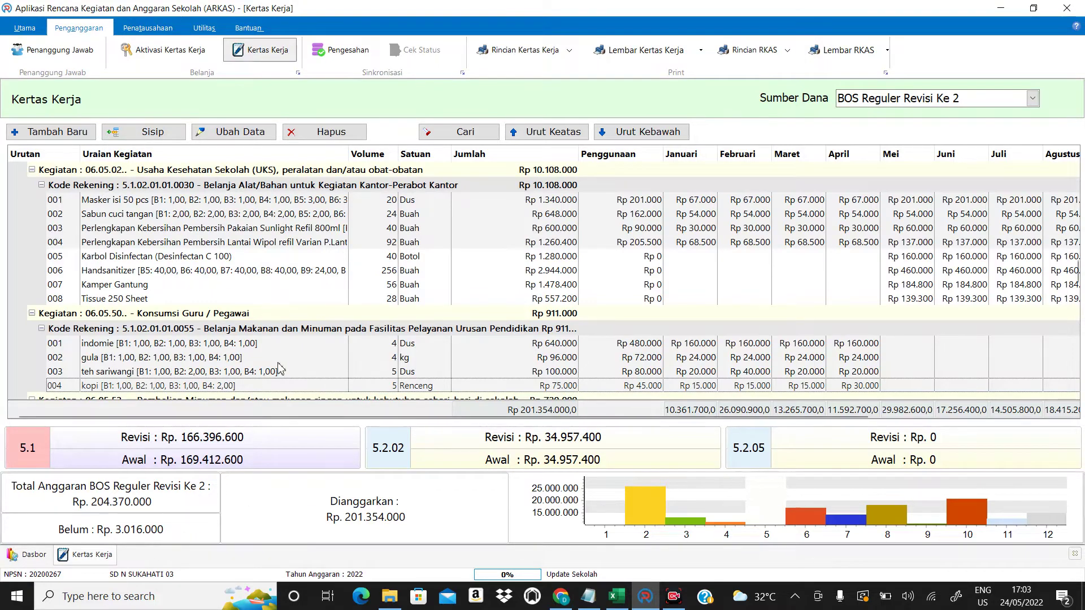
mouse_move(273, 413)
left_mouse_down()
mouse_move(319, 410)
mouse_move(254, 405)
left_mouse_up()
Step: Start a new spending line and choose Kegiatan 08.06.49 Pelatihan by searching 'pelat'
left_click(65, 135)
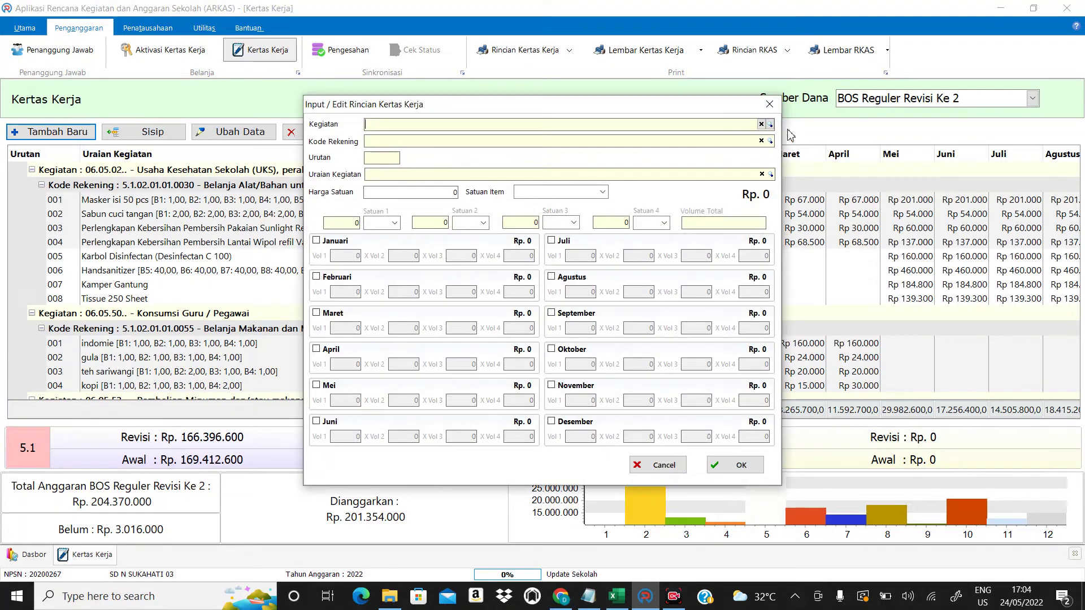
left_click(770, 126)
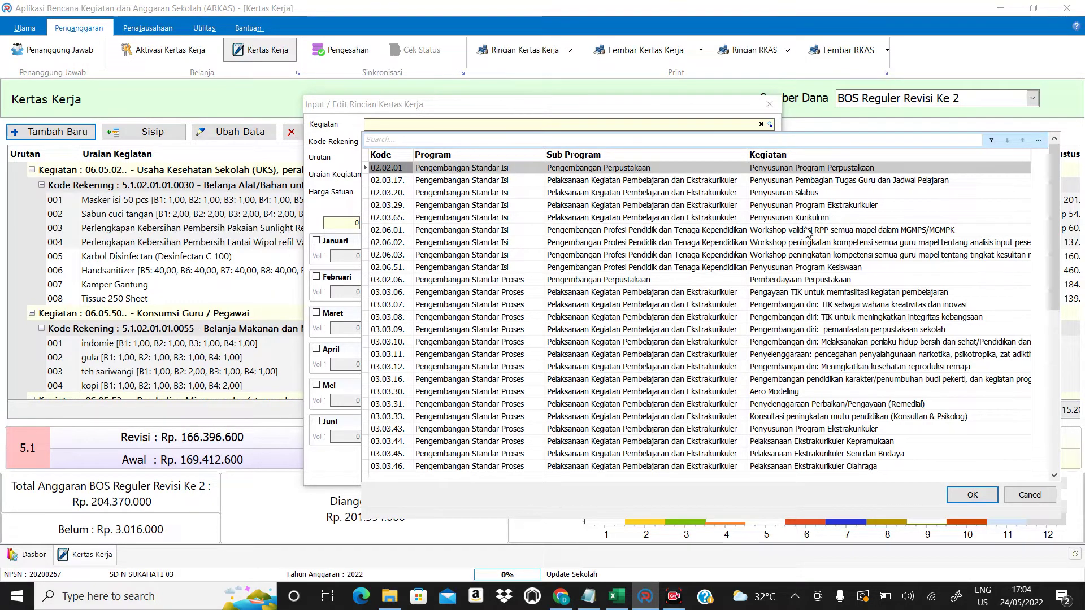
type("pelati")
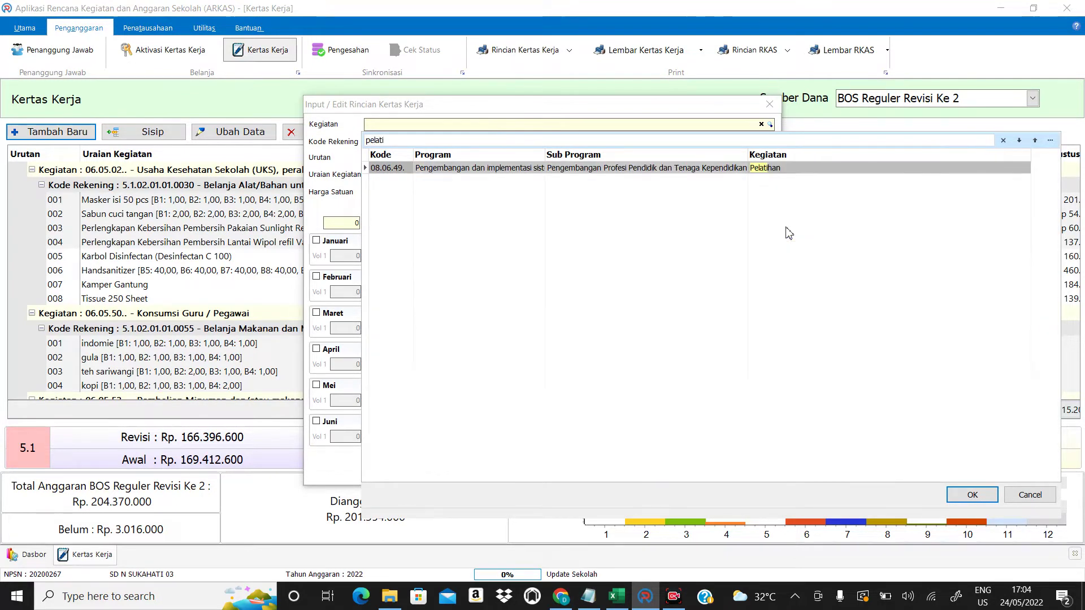
left_click(642, 170)
double_click(644, 169)
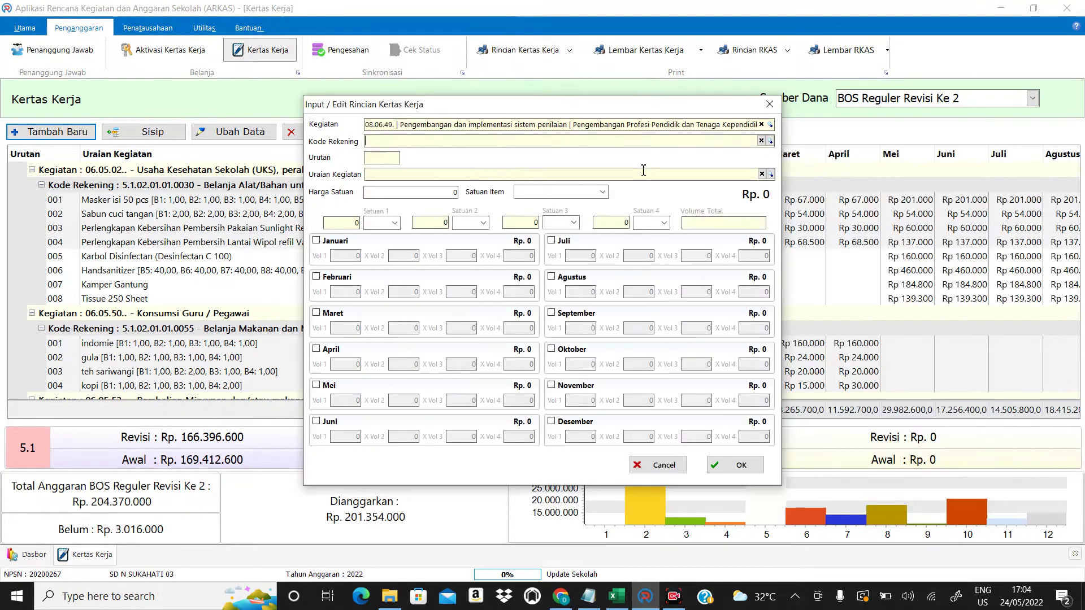
Step: Choose account 5.1.02.04.01.0003 Perjalanan Dinas Dalam Kota from a 'perj' search, with item Perjalanan Dinas
left_click(770, 142)
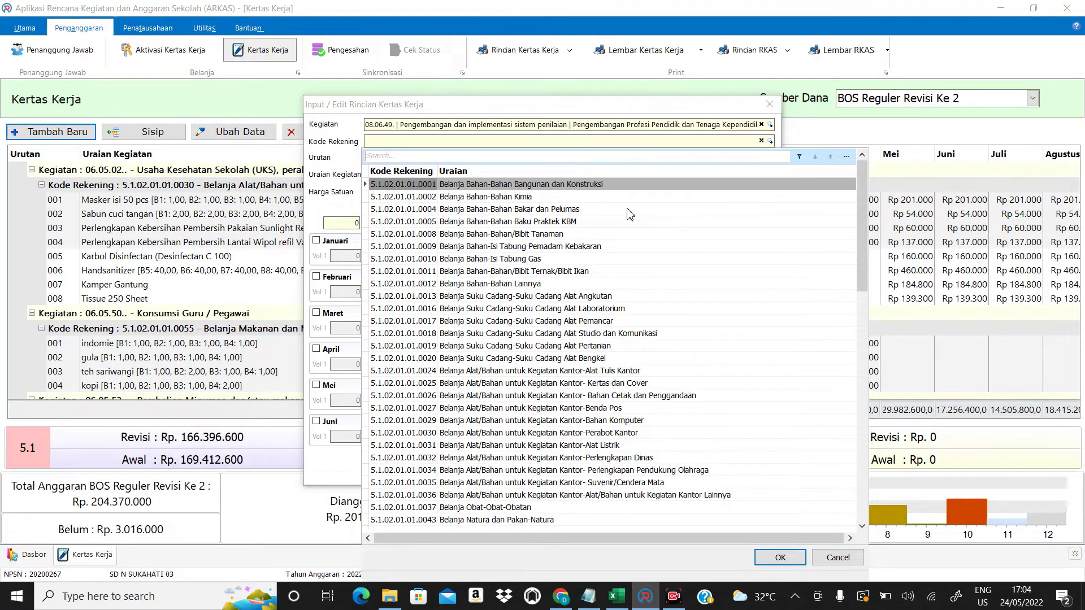
type("per")
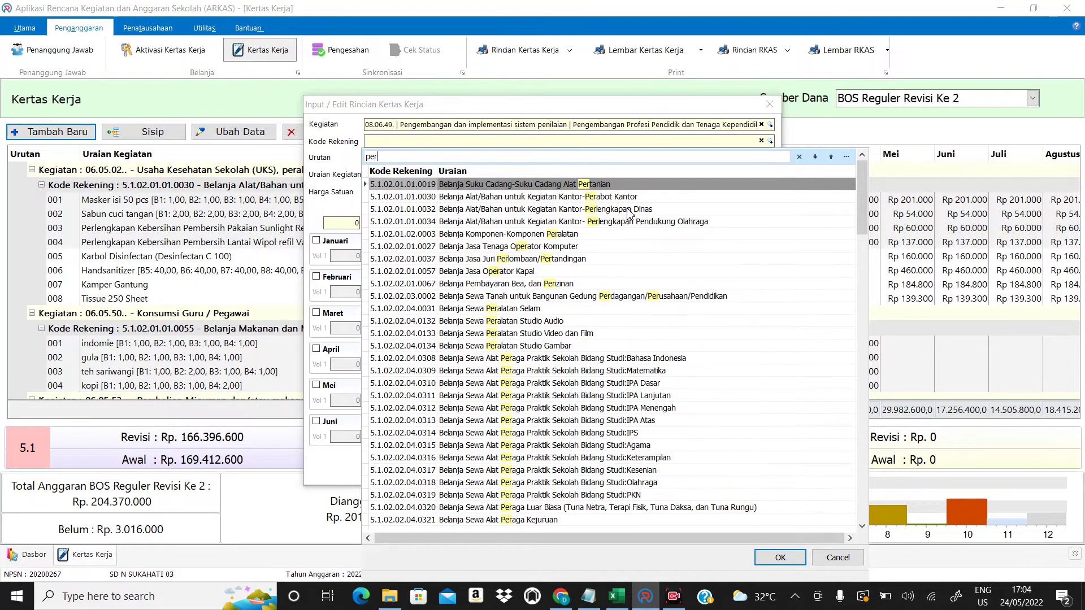
type("jala")
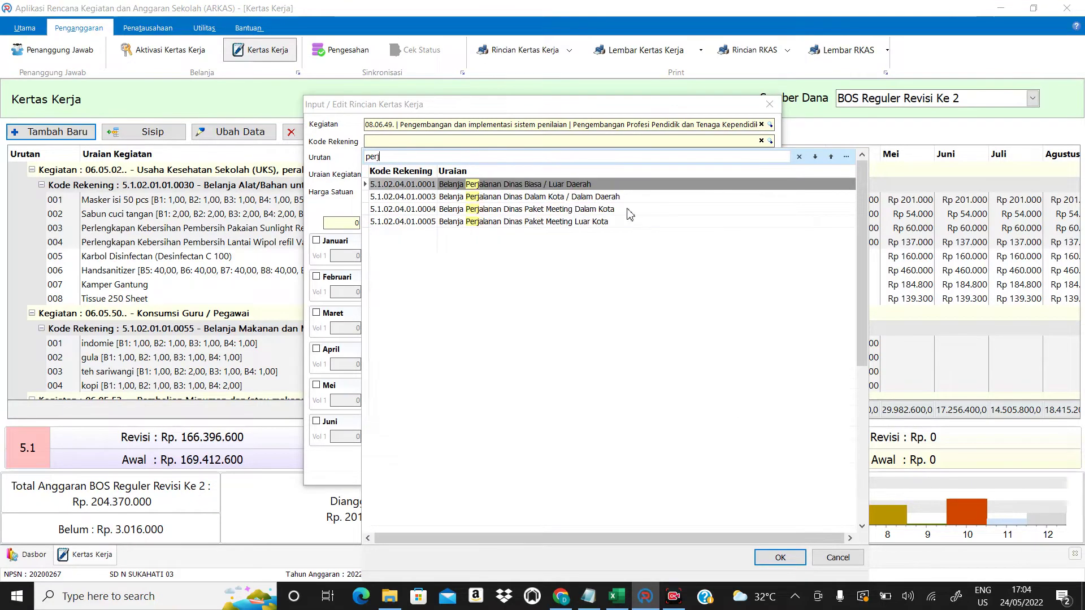
left_click(546, 201)
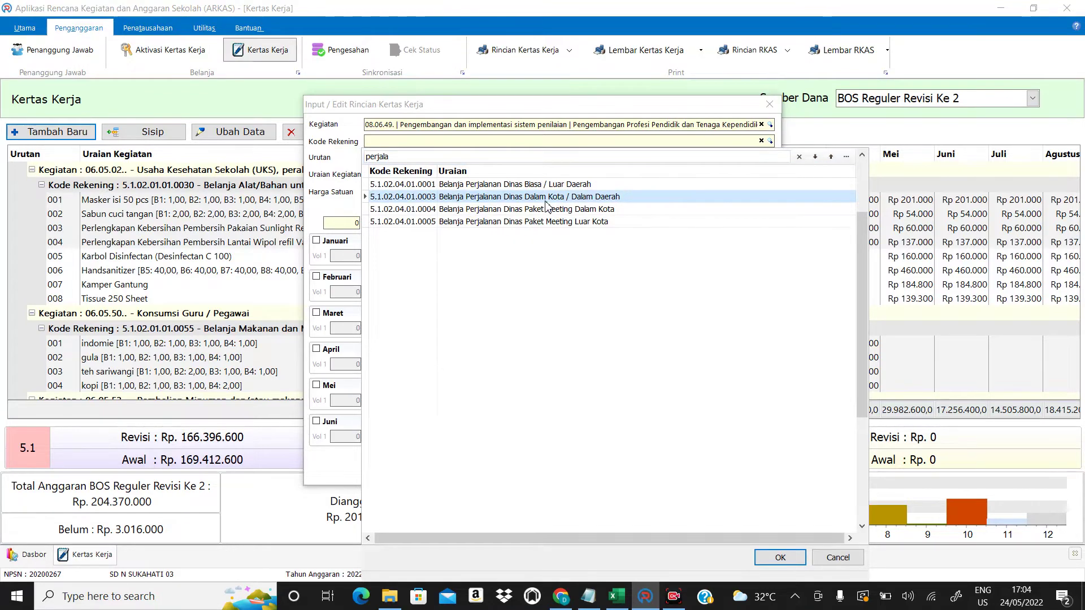
double_click(546, 201)
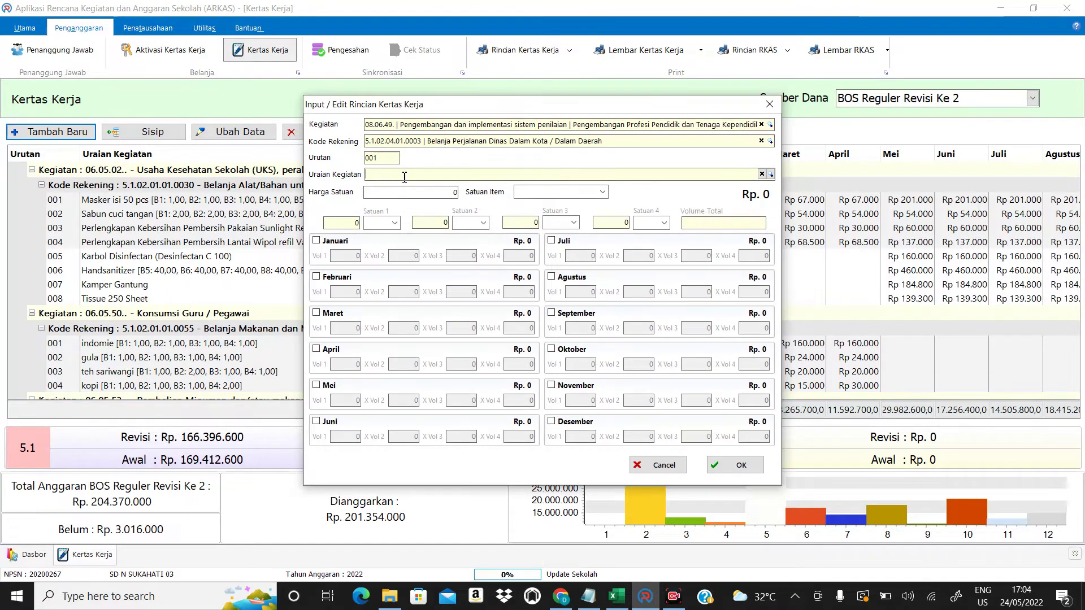
left_click(770, 174)
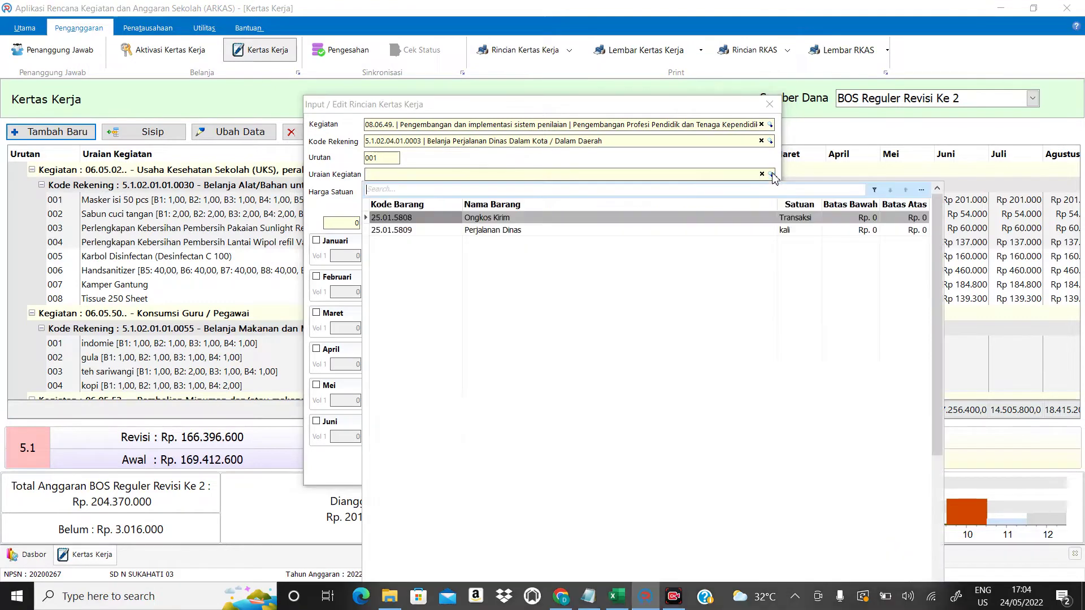
left_click(516, 230)
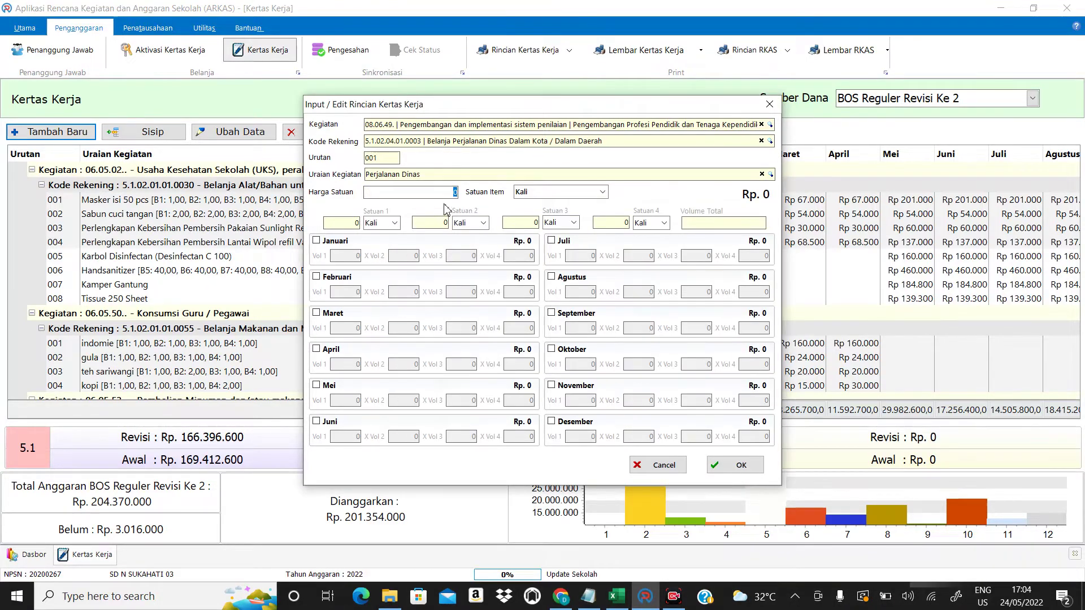
Step: Set the unit price to 50.000 and tick Mei through Desember for allocation
type("5000")
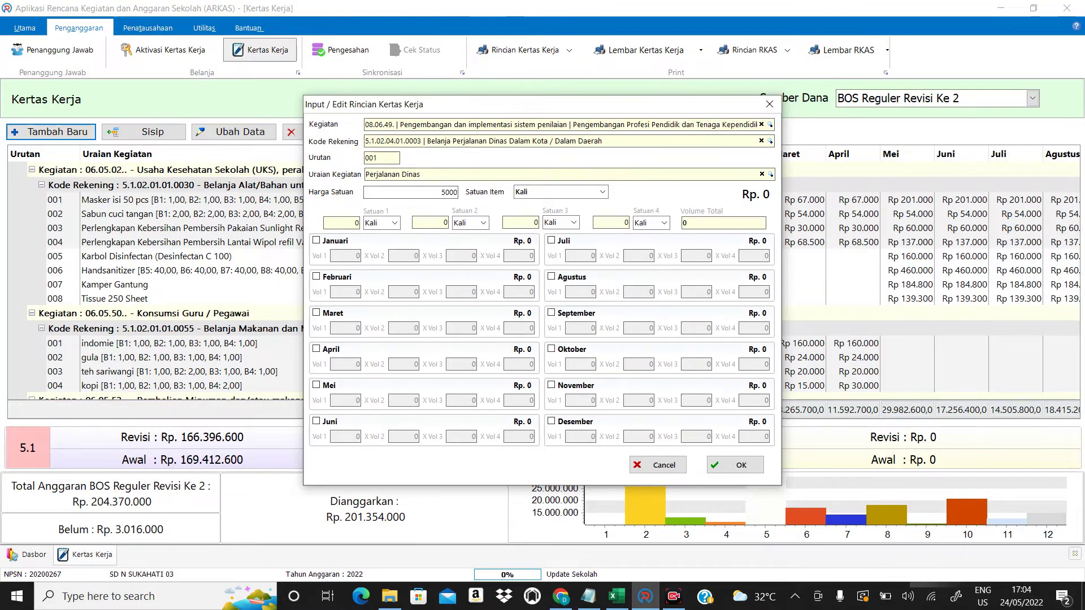
type("0")
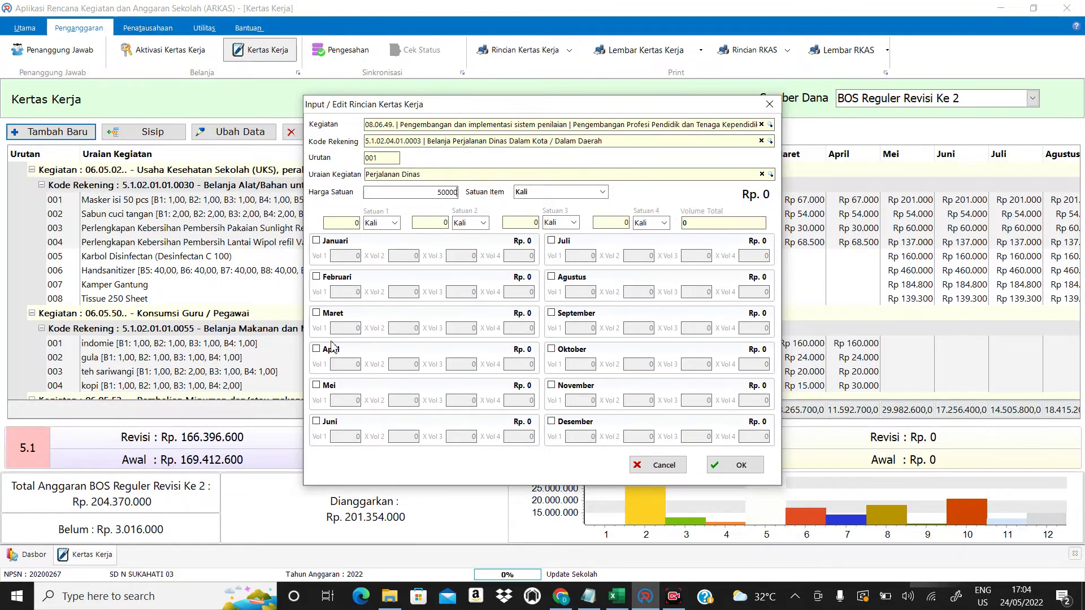
left_click(317, 385)
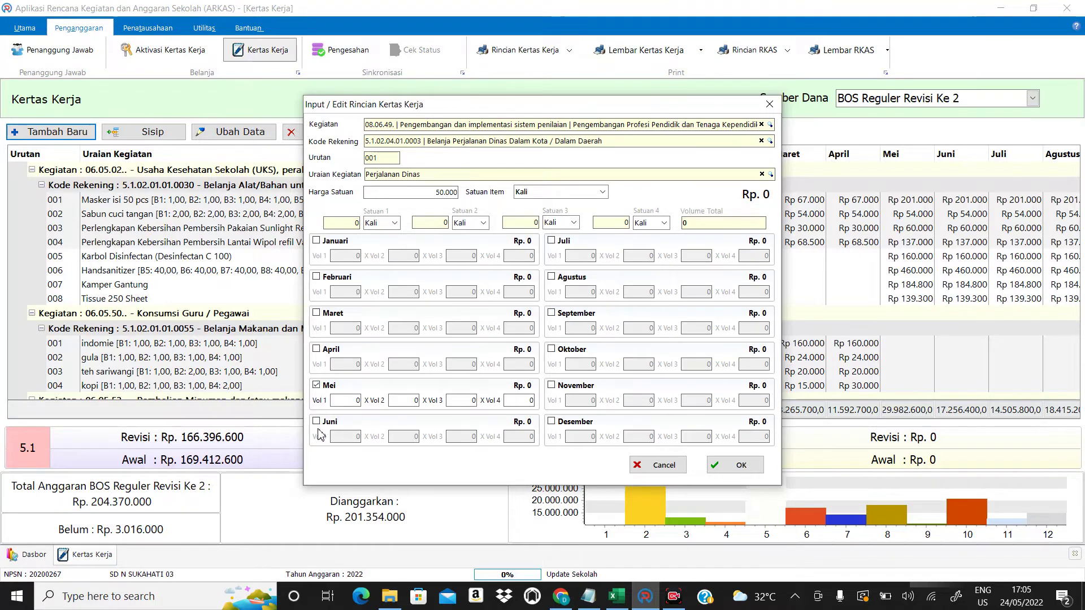
left_click(317, 423)
left_click(552, 241)
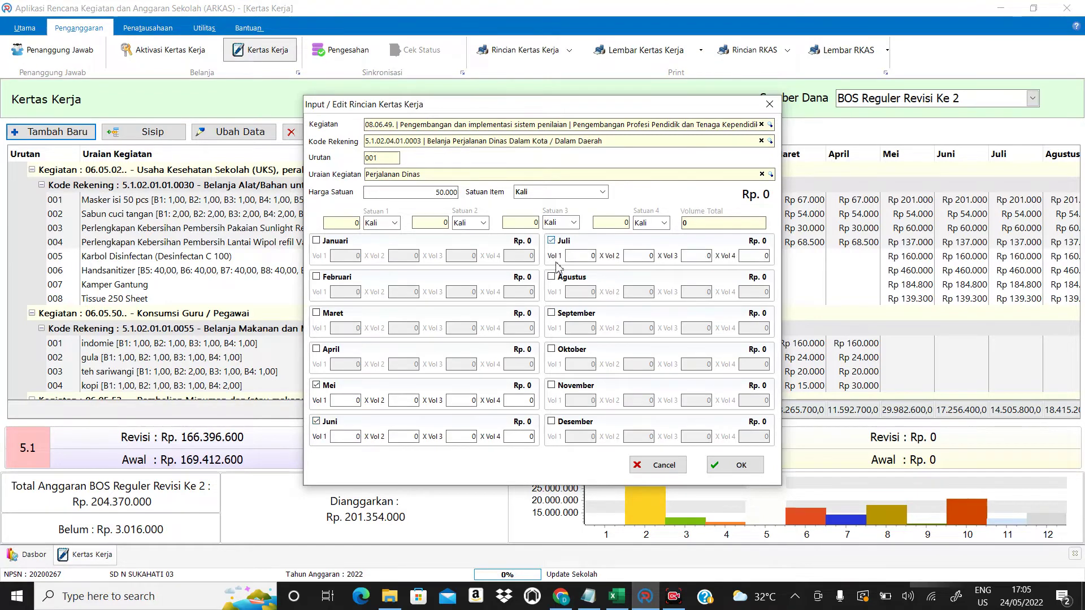
left_click(552, 277)
left_click(552, 314)
left_click(552, 350)
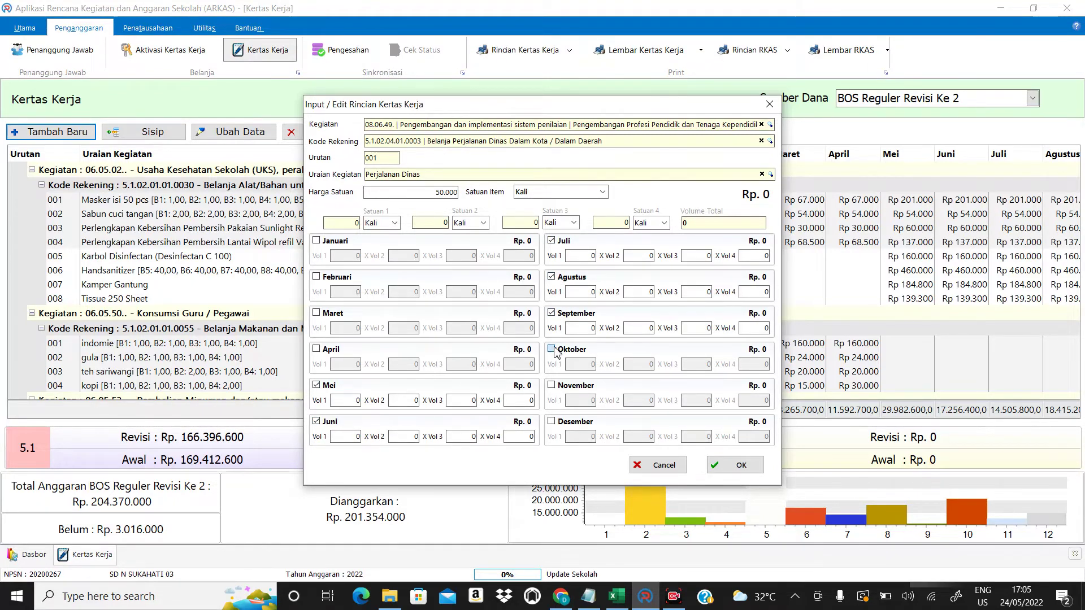
left_click(551, 386)
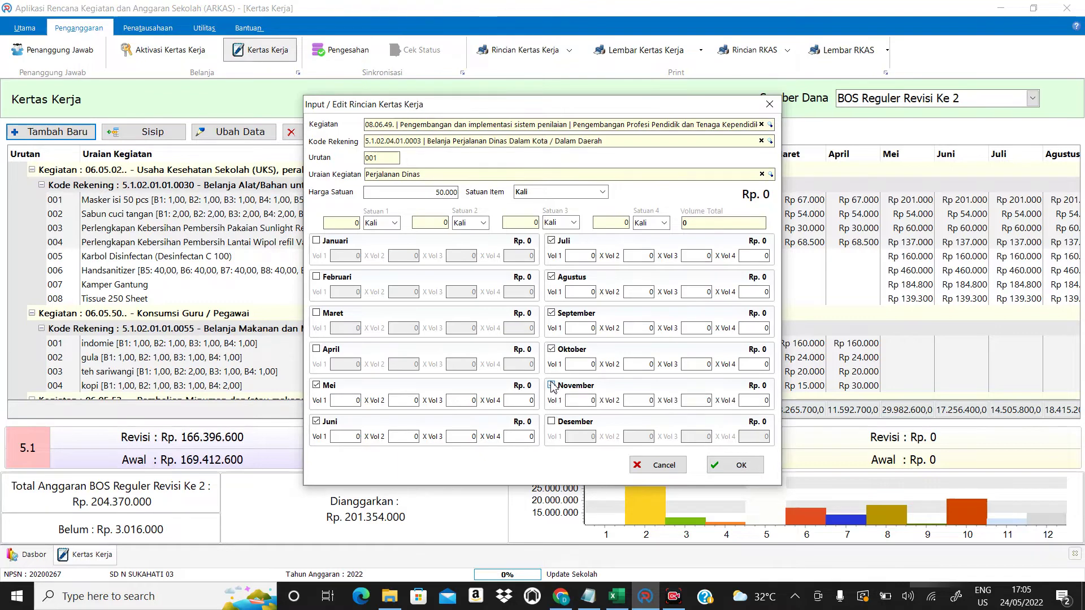
left_click(551, 422)
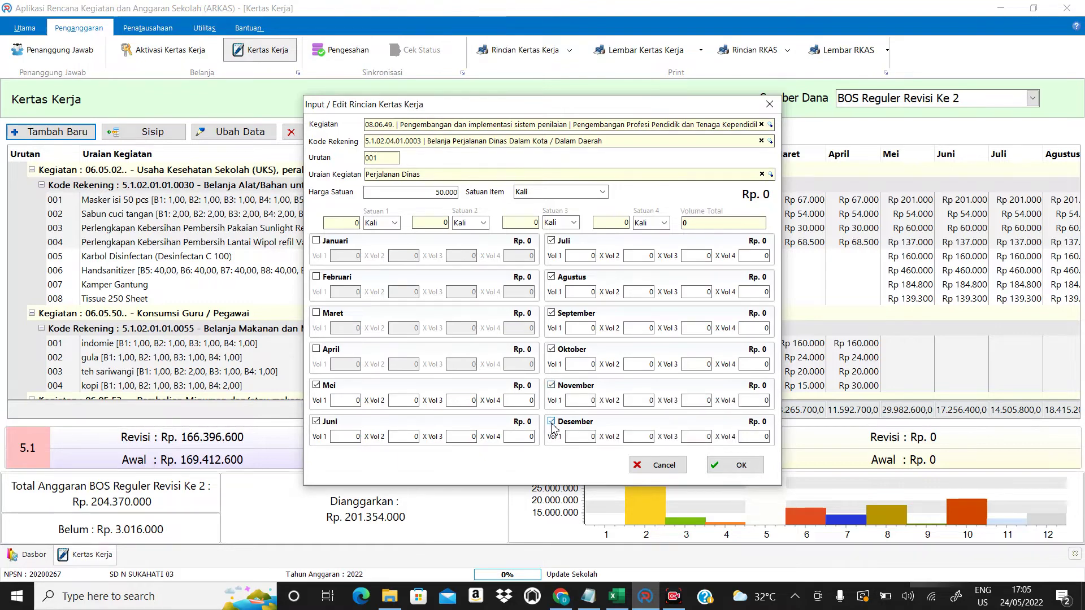
left_click(354, 401)
Step: Enter a Vol 1 of 1 for each month from Mei to Desember
type("1")
left_click(589, 257)
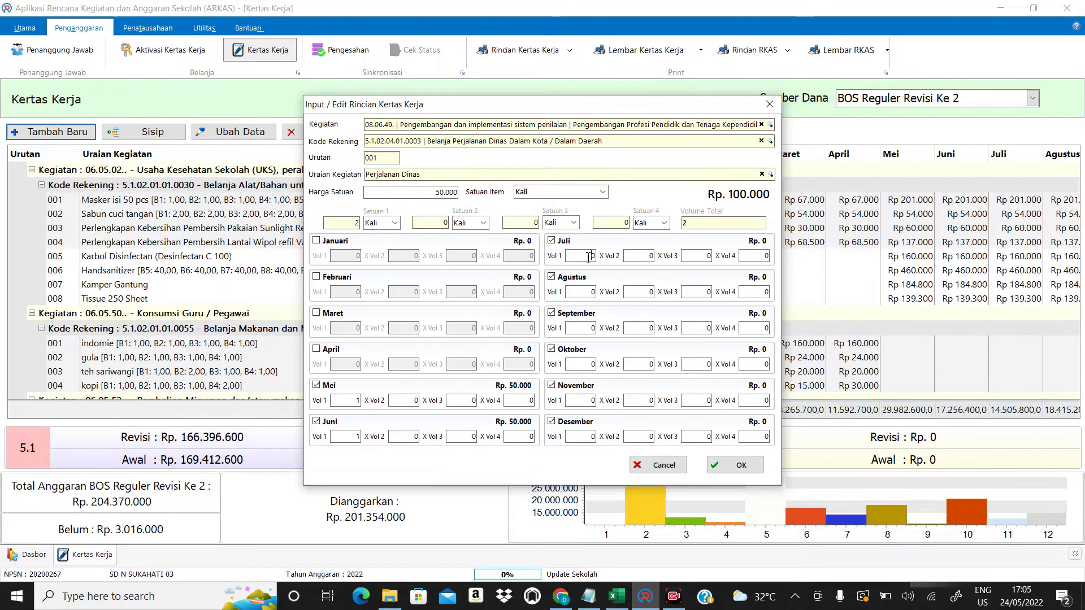
type("1")
left_click(589, 294)
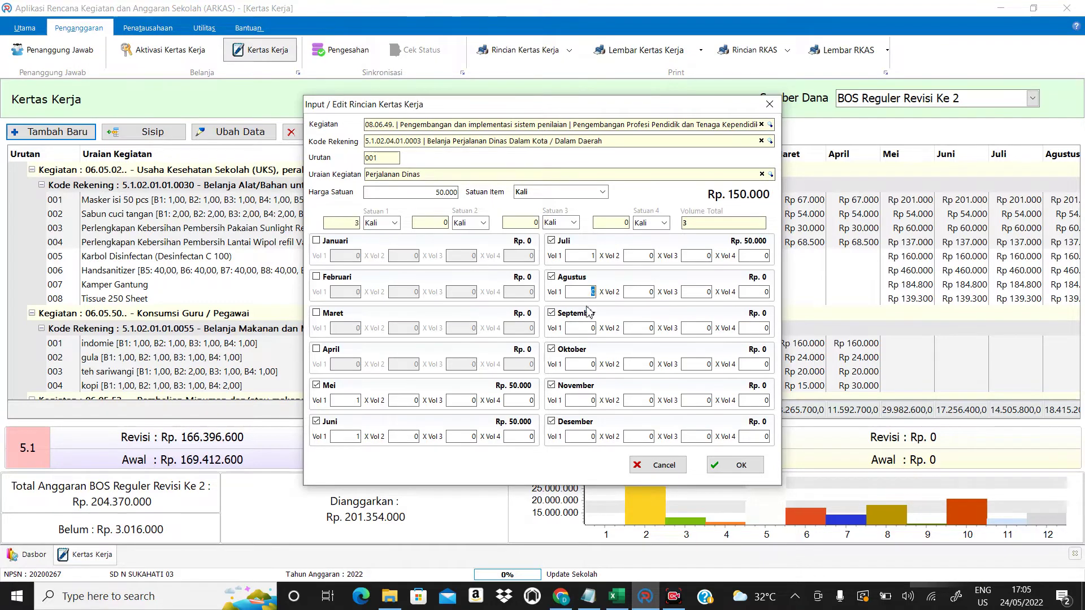
type("1")
left_click(587, 328)
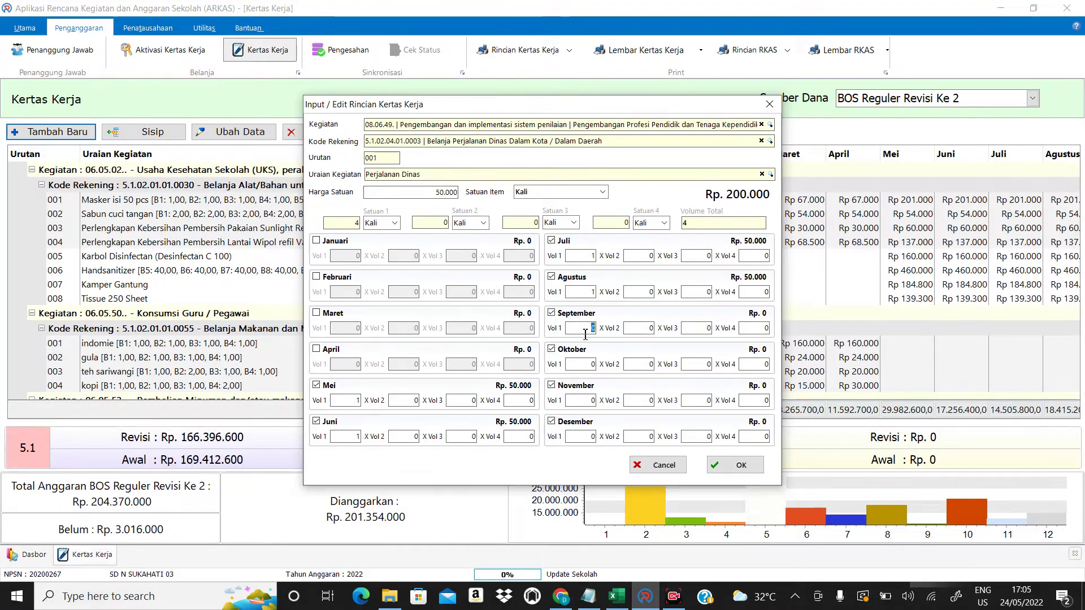
type("1")
left_click(587, 364)
type("1")
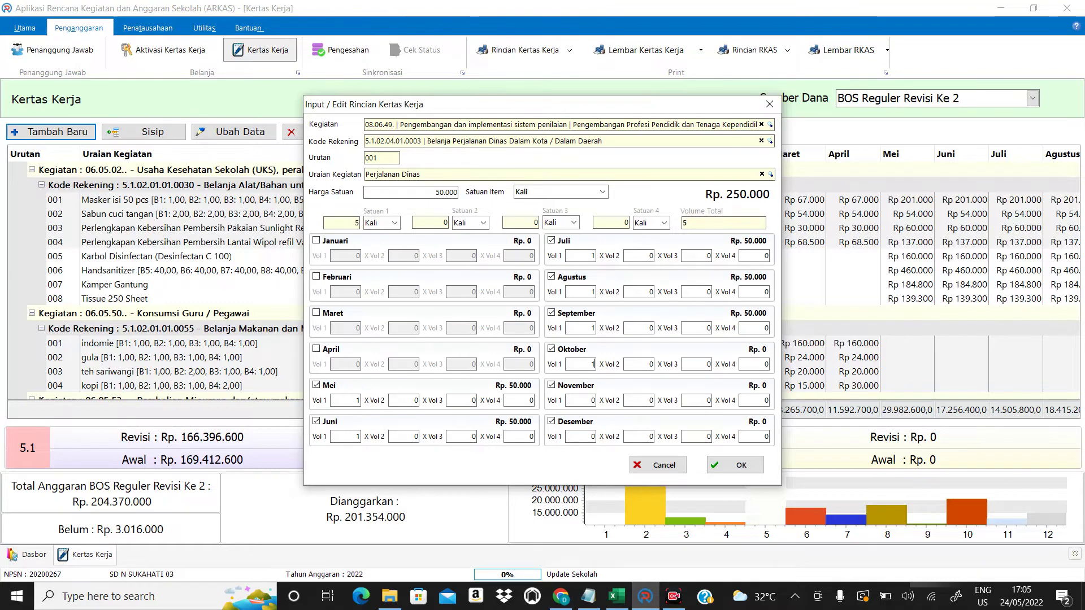
left_click(587, 400)
type("1")
left_click(590, 434)
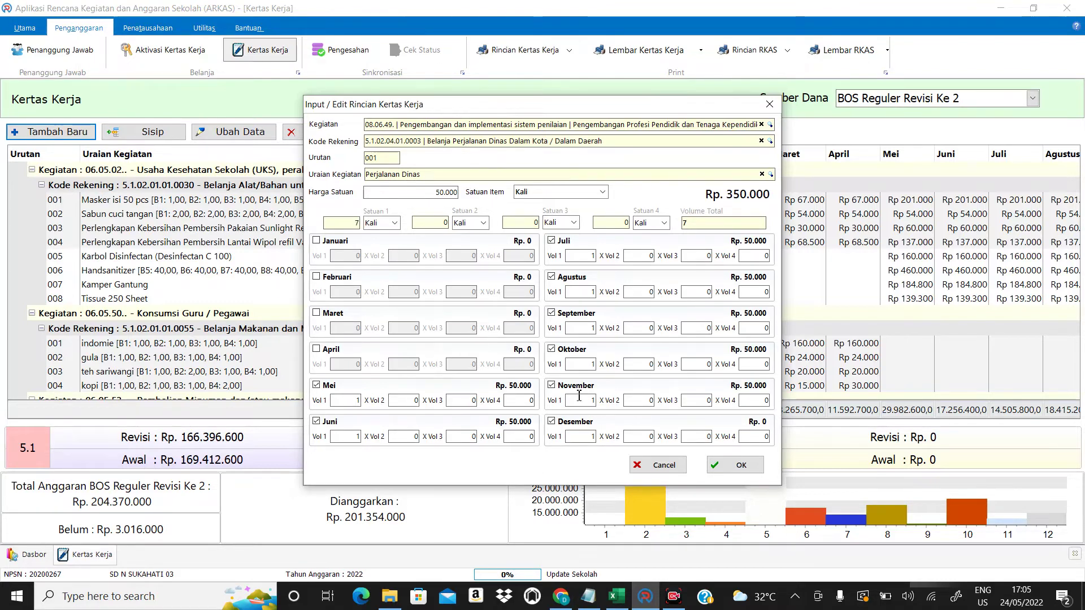
left_click(630, 401)
Step: Enter an X Vol 2 of 5 for each month Mei–Desember and save the Rp 2.000.000 line
type("5")
left_click(417, 437)
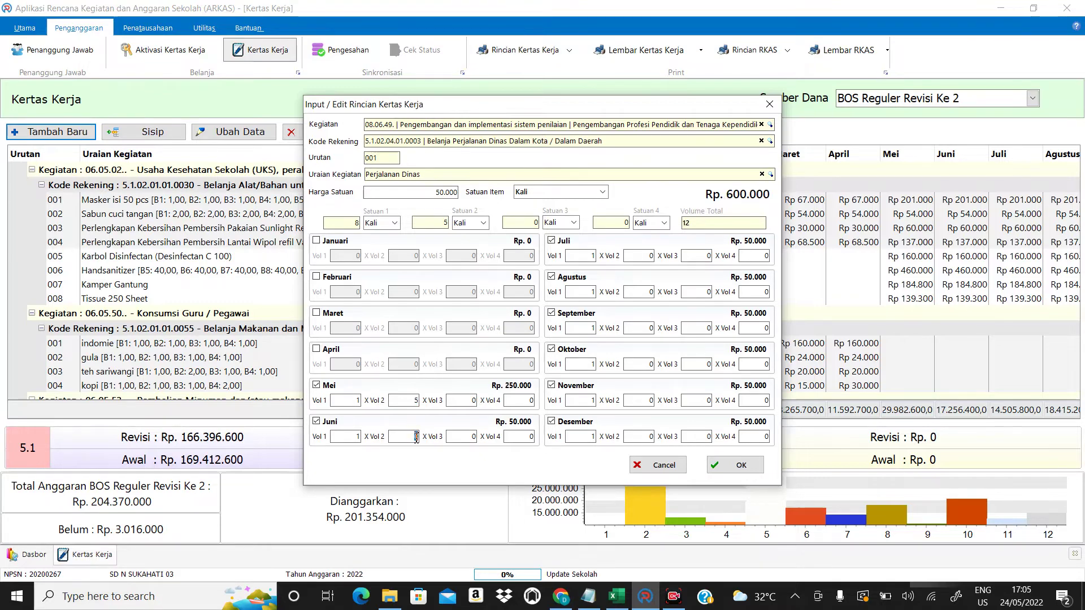
type("5")
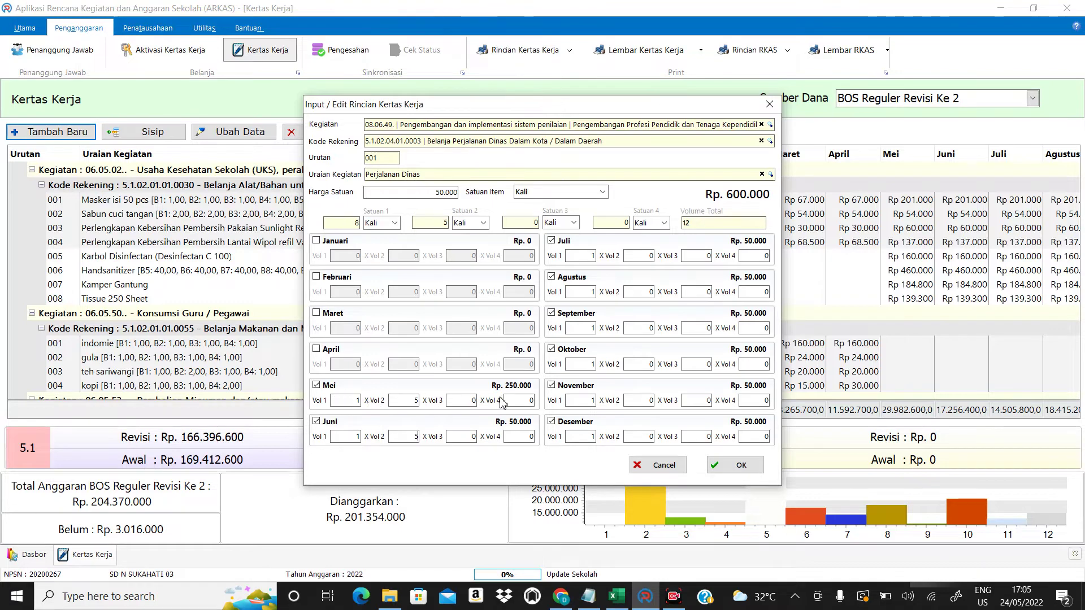
left_click(647, 256)
type("5")
left_click(646, 294)
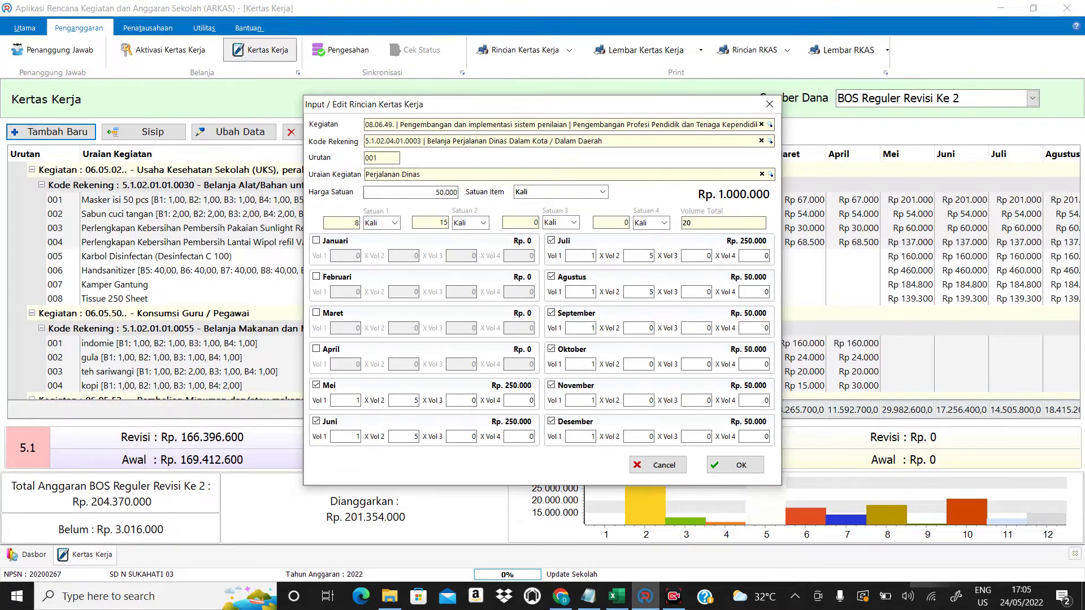
type("5")
left_click(645, 330)
left_click(645, 363)
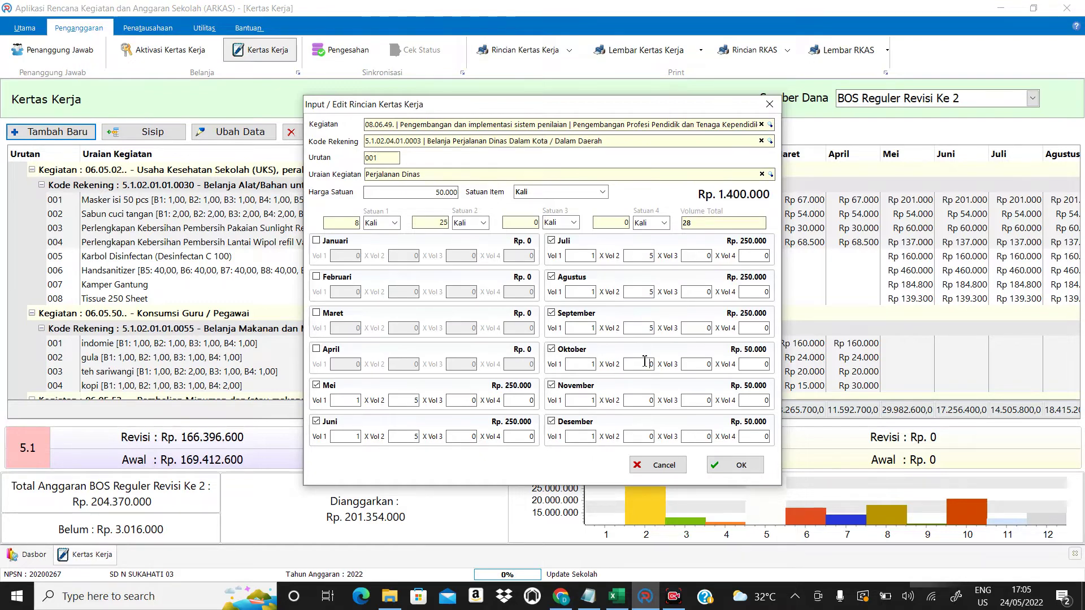
left_click(644, 399)
type("5")
left_click(647, 438)
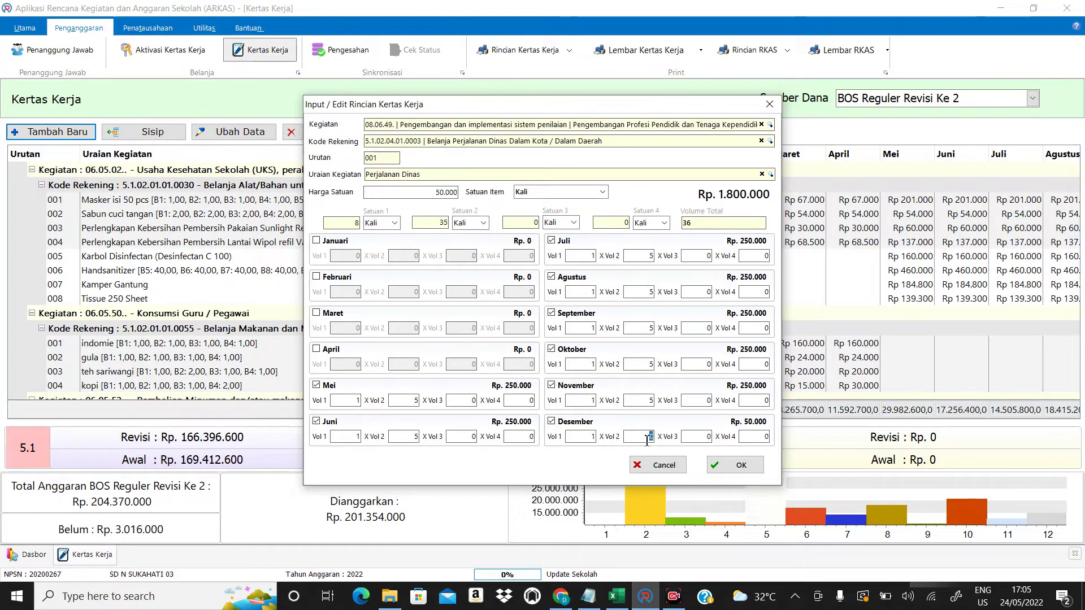
type("5")
left_click(697, 436)
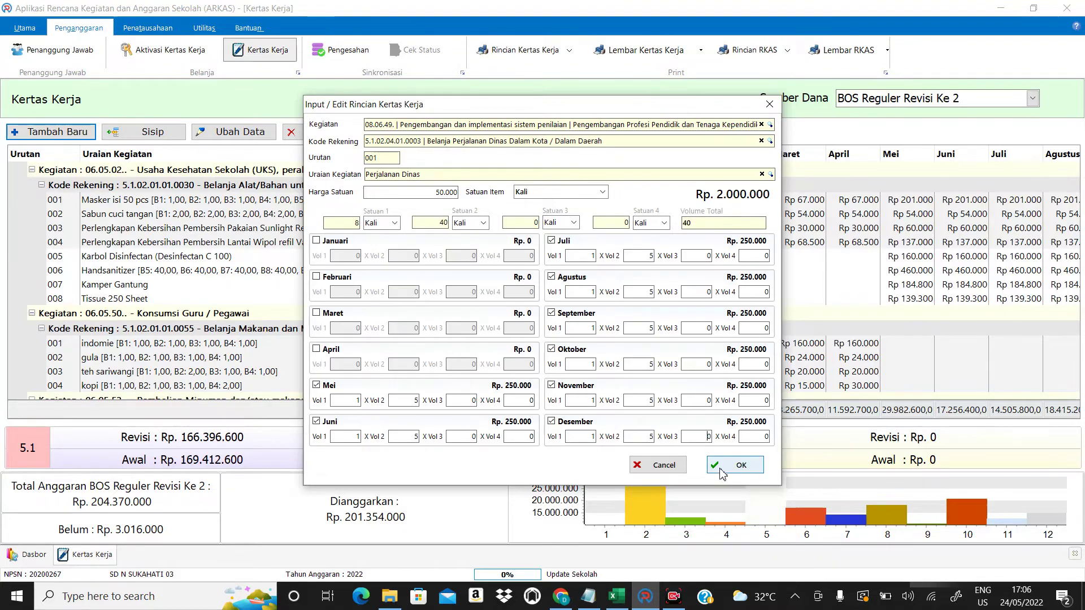
left_click(722, 471)
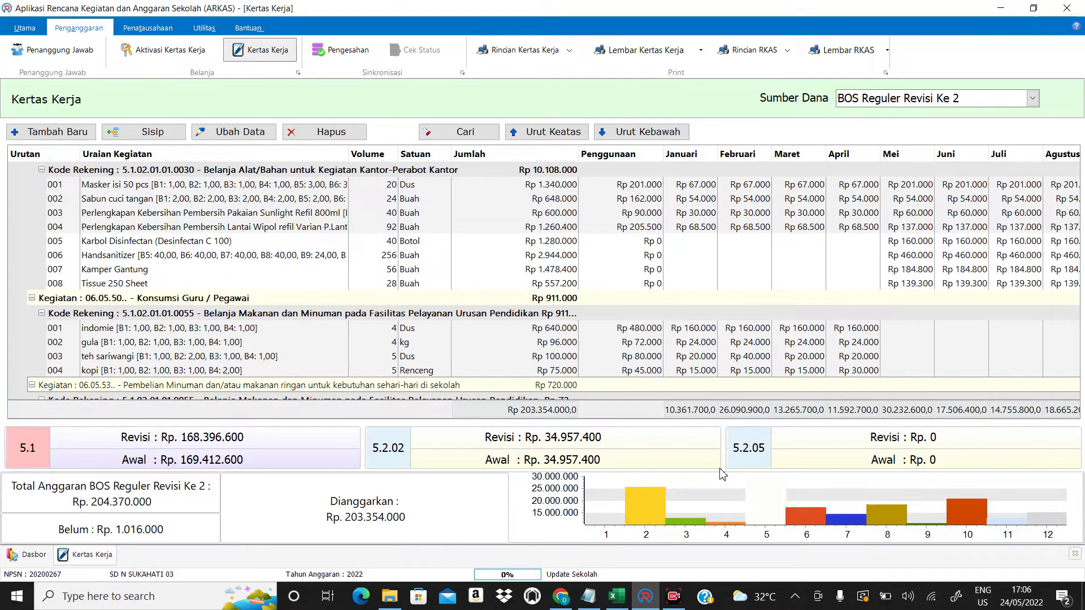
Step: Move through the work sheet to activity 03.05.03 and select the Kertas HVS 60 gram row
key("Down")
key("Down")
key("Down")
key("Down")
key("Down")
key("Down")
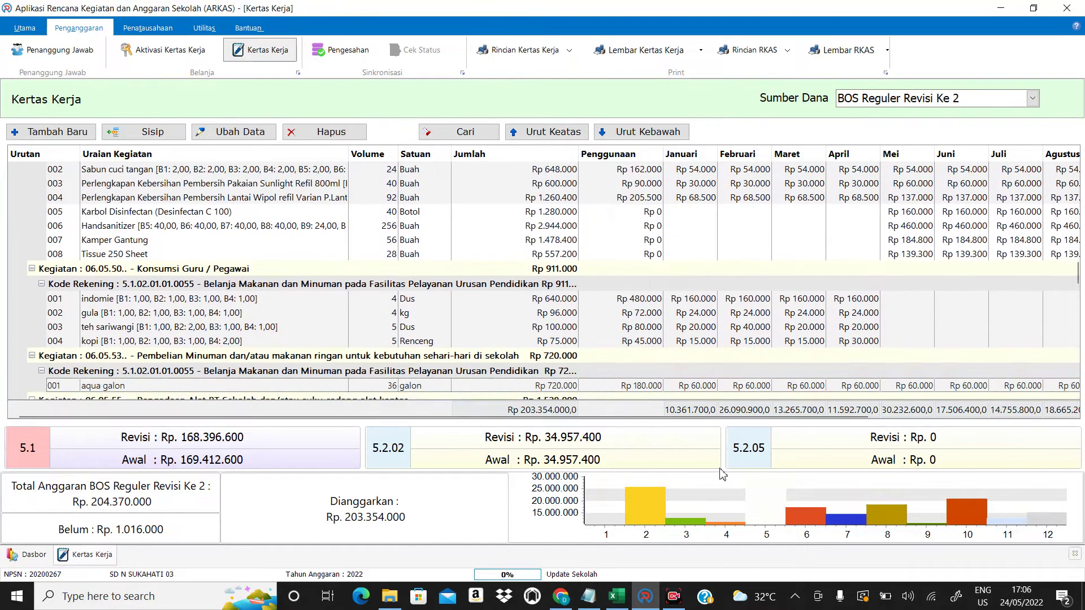
key("Down")
key("Down")
key("Down")
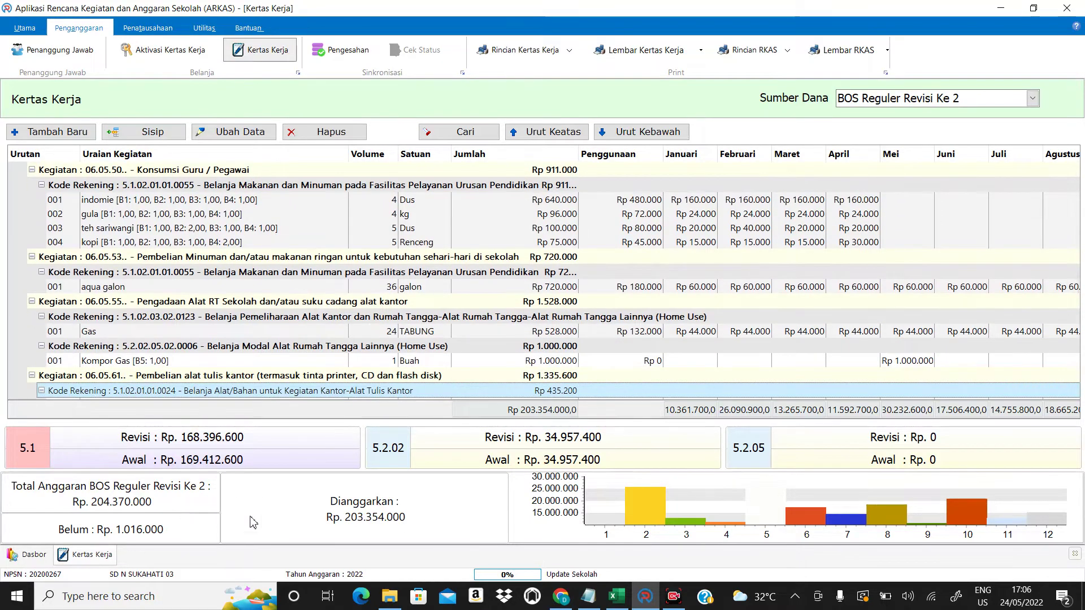
key("Down")
key("Up")
key("Up")
key("Up")
key("Up")
key("Up")
key("Up")
key("Up")
key("Up")
key("Up")
key("Up")
key("Up")
key("Up")
key("Up")
key("Up")
key("Up")
key("Up")
key("Up")
key("Up")
key("Up")
key("Up")
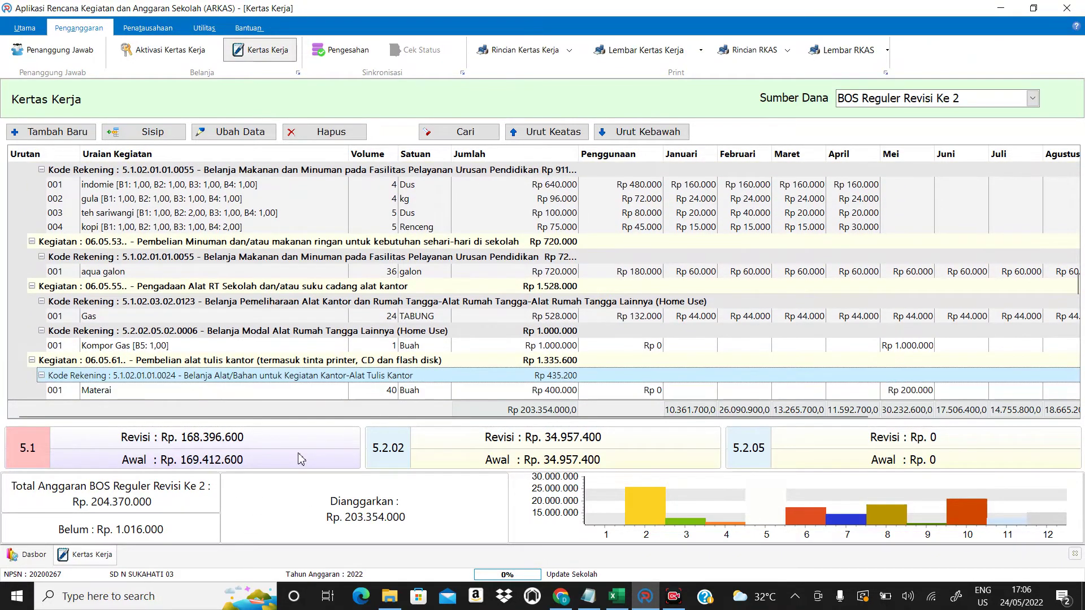
key("Up")
key("Up")
key("Up")
key("Up")
key("Up")
key("Up")
key("Up")
key("Up")
key("Up")
key("Up")
key("Up")
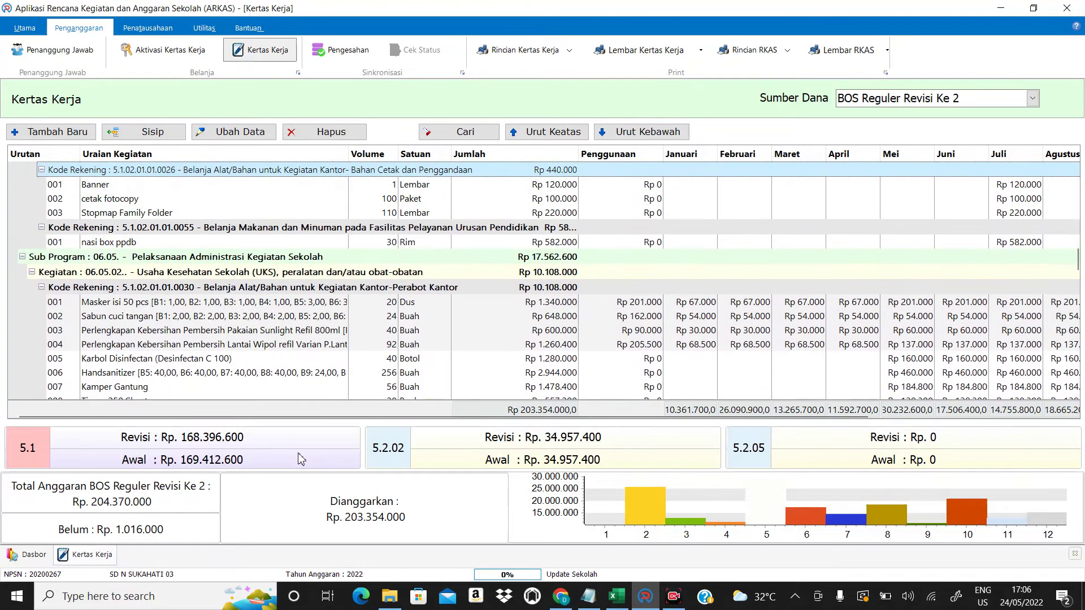
key("Up")
key("Up")
key("Up")
key("Up")
key("Up")
key("Up")
key("Up")
key("Up")
key("Up")
key("Up")
key("Up")
key("Up")
key("Up")
key("Up")
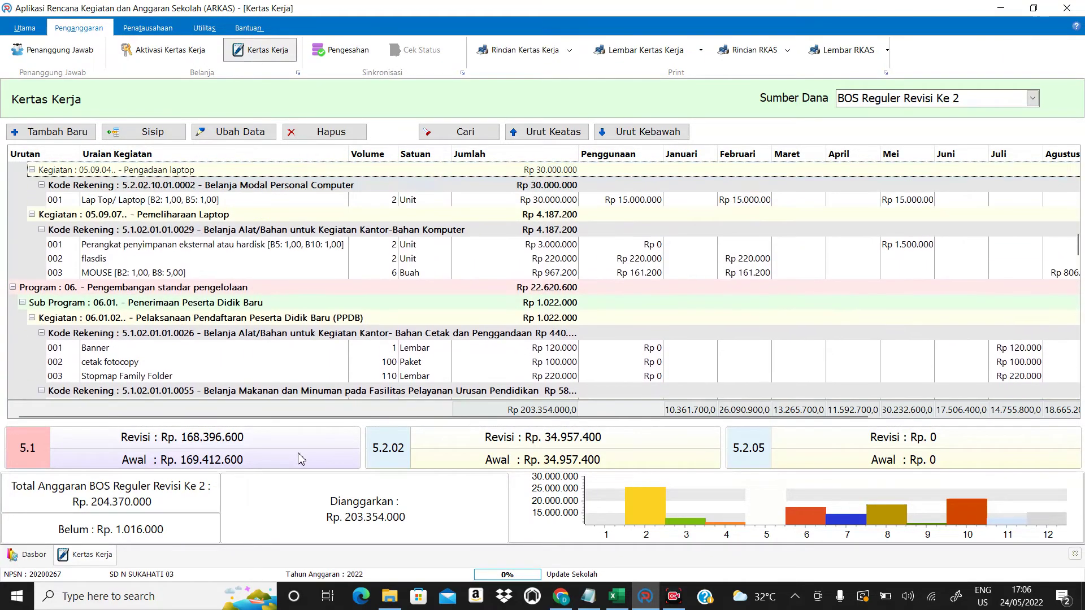
key("Up")
key("Up")
key("Up")
key("Up")
key("Up")
key("Up")
key("Up")
key("Up")
key("Up")
key("Up")
key("Up")
key("Up")
key("Up")
key("Up")
key("Up")
key("Up")
key("Up")
key("Up")
key("Up")
key("Up")
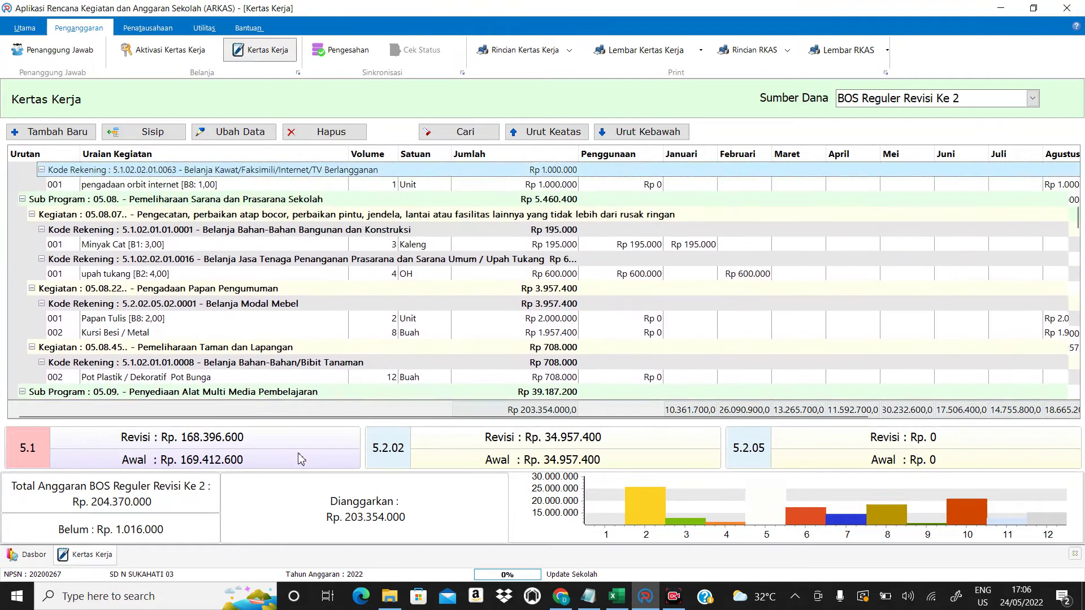
key("Up")
key("Up")
key("Up")
key("Up")
key("Up")
key("Up")
key("Up")
key("Up")
key("Up")
key("Up")
key("Up")
key("Up")
key("Up")
key("Up")
key("Up")
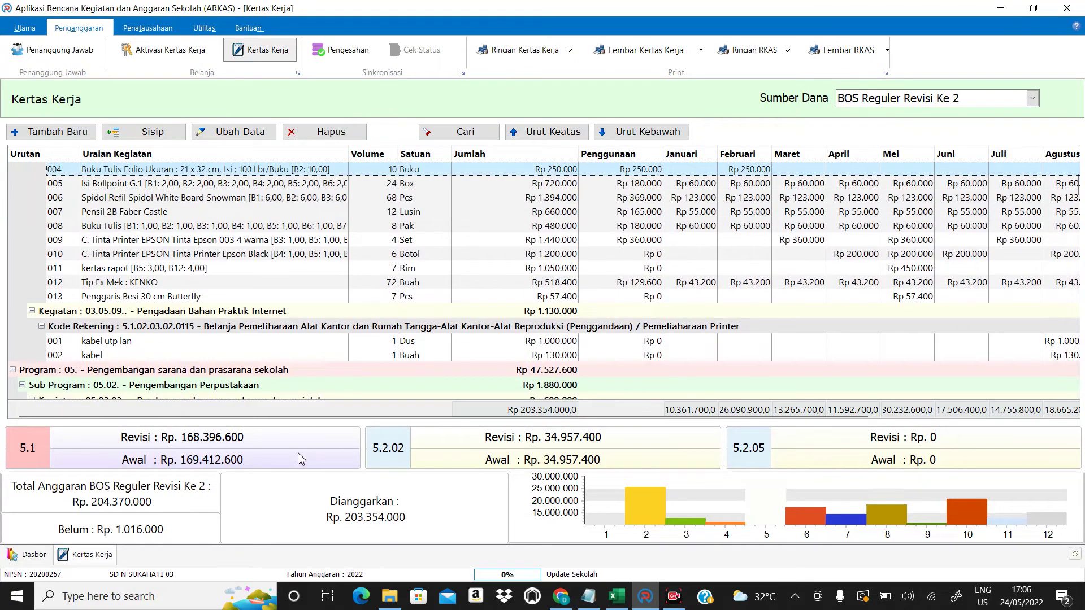
key("Up")
key("Up")
key("Up")
key("Up")
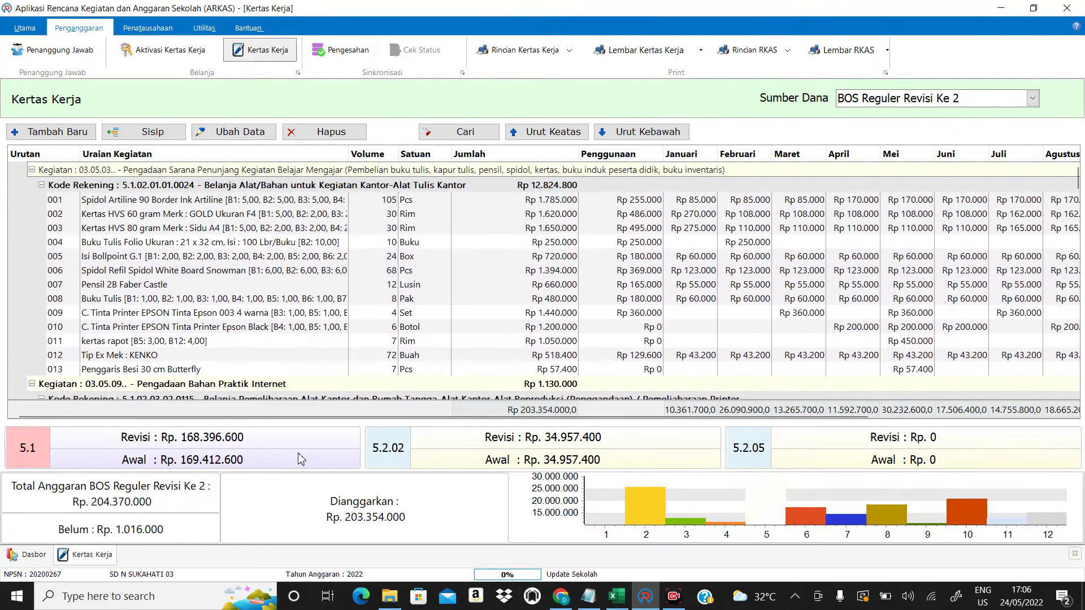
key("Down")
key("Down")
key("Down")
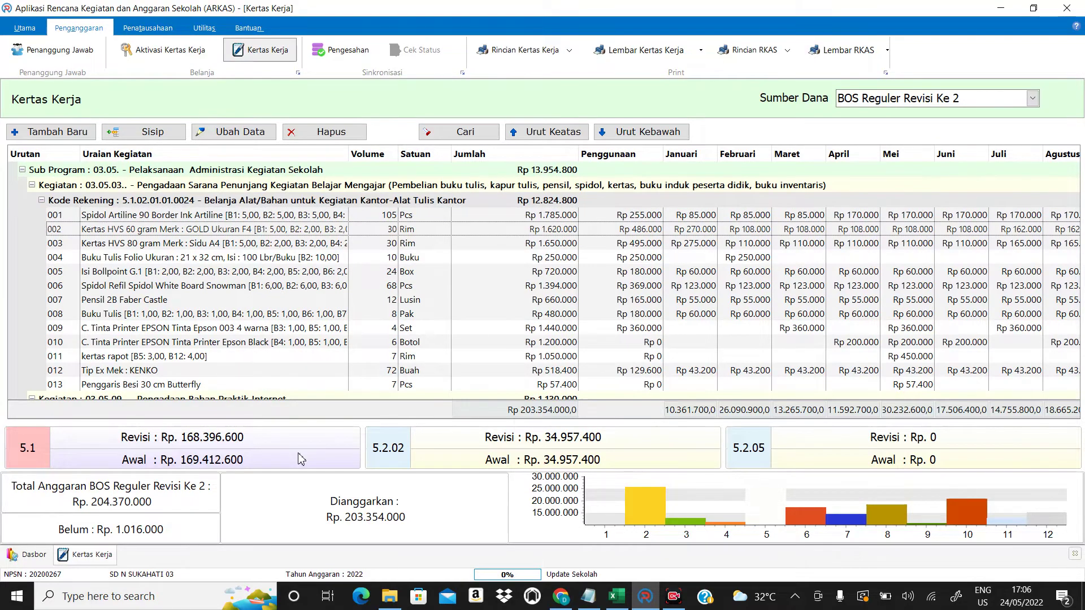
key("Down")
key("Down")
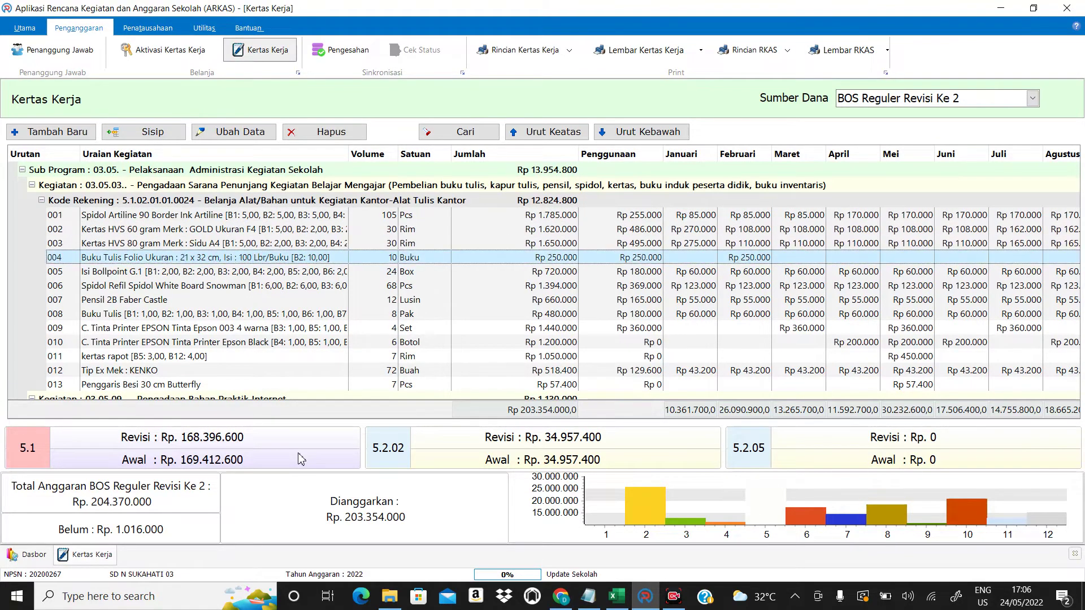
key("Down")
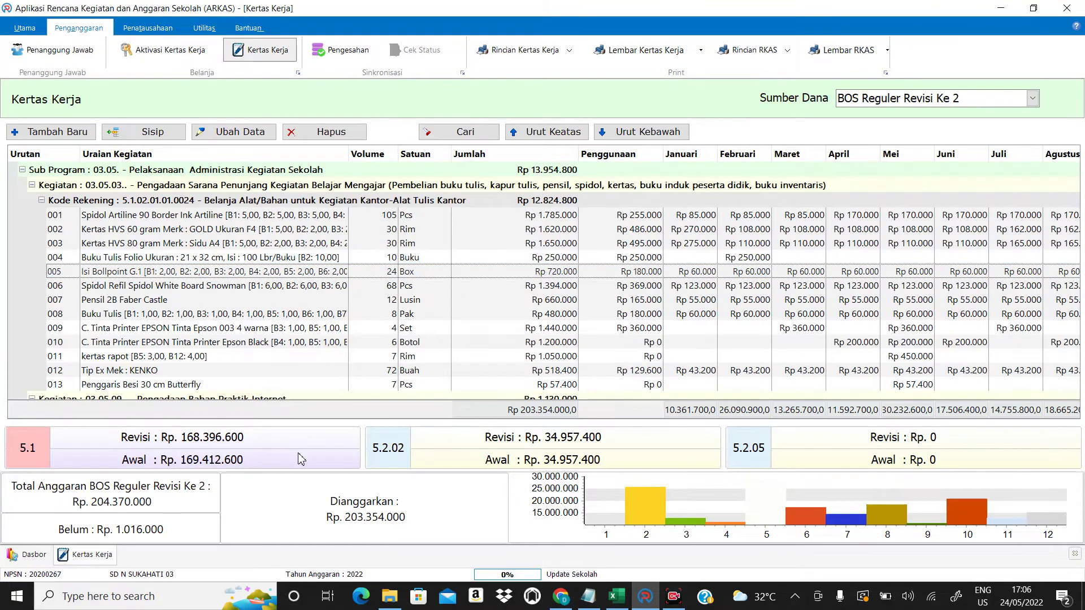
left_click(204, 233)
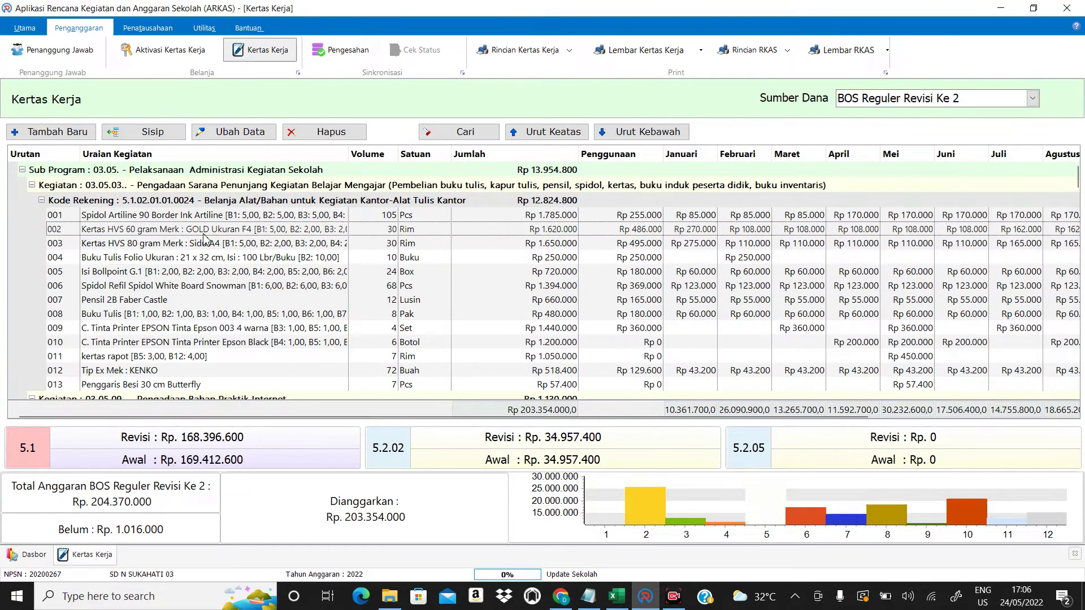
Step: Edit Kertas HVS 60 gram GOLD F4 to 4 reams in Juni, Juli and November, totalling 35 Rim
left_click(233, 142)
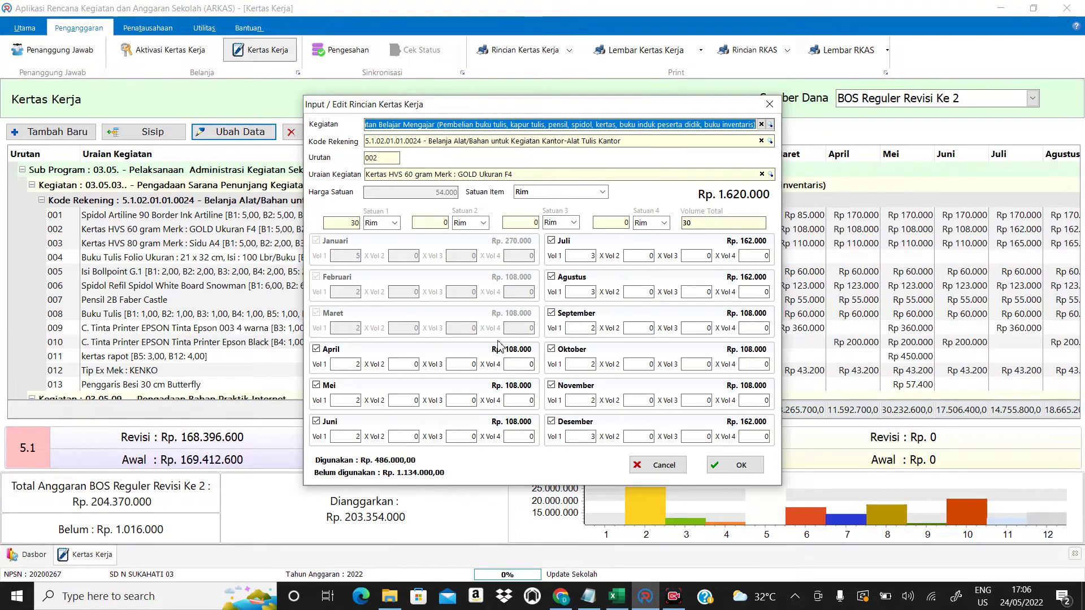
left_click(353, 437)
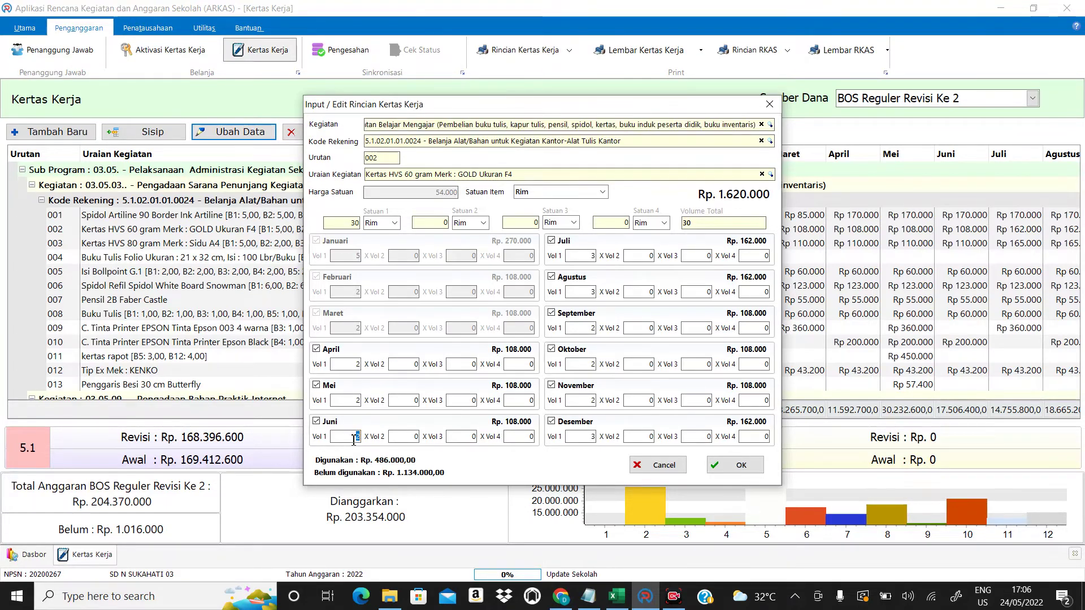
type("4")
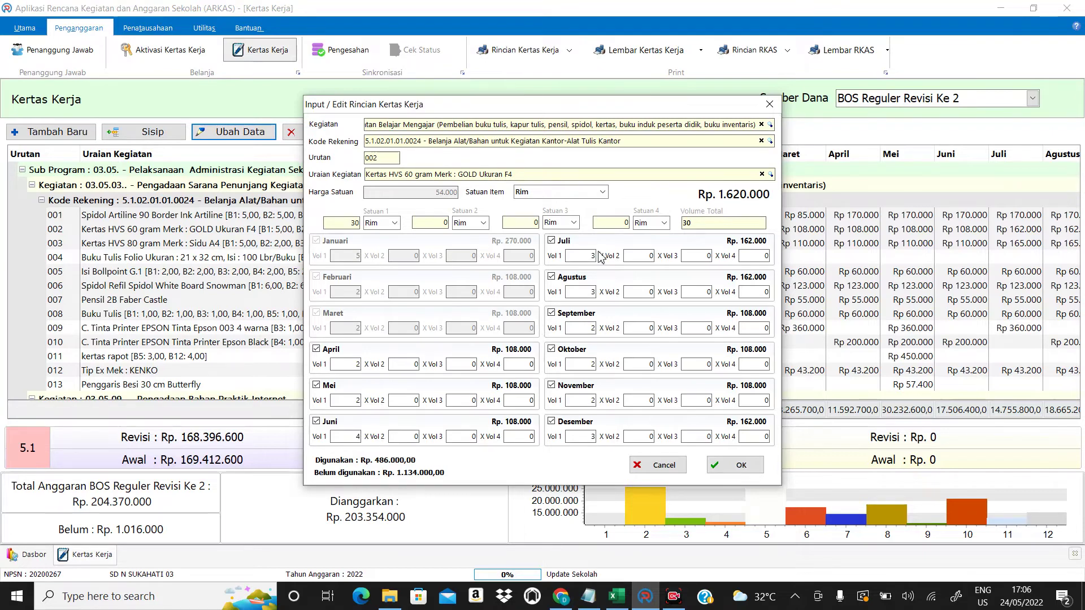
left_click(597, 257)
left_click(588, 329)
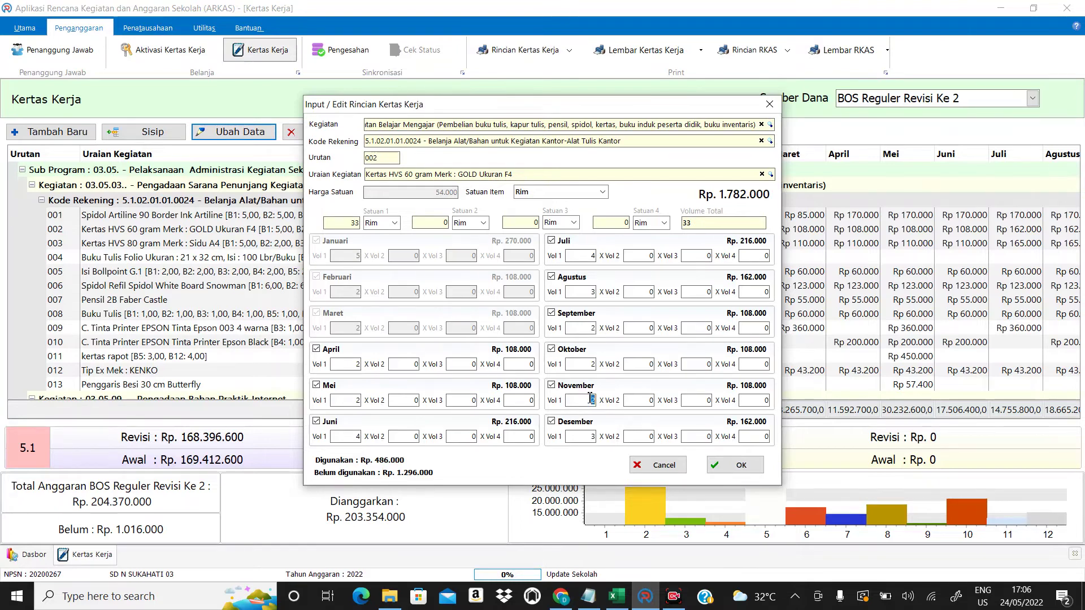
key("Tab")
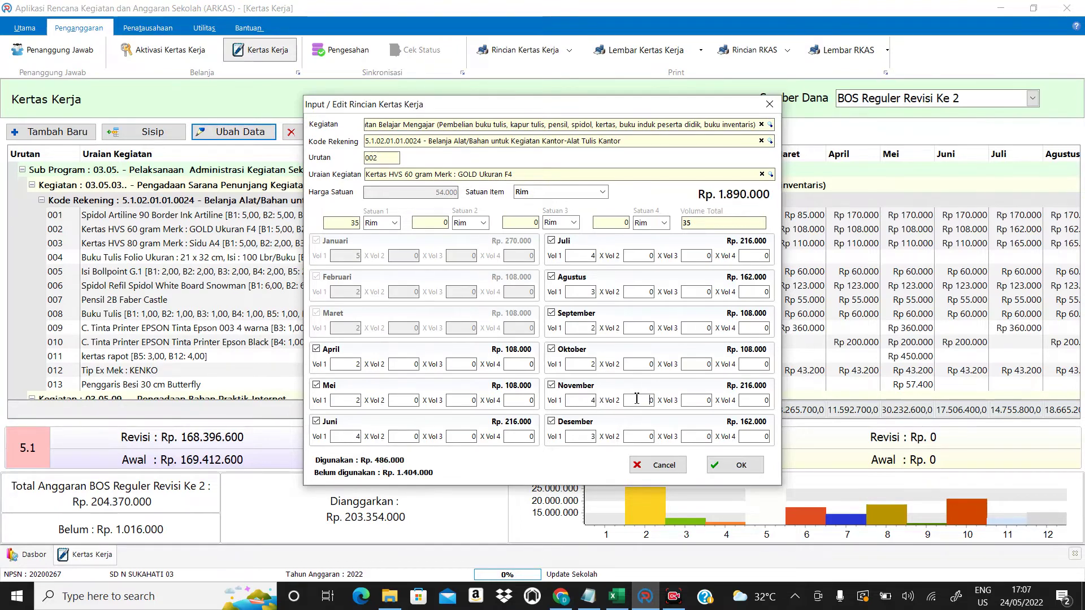
left_click(739, 467)
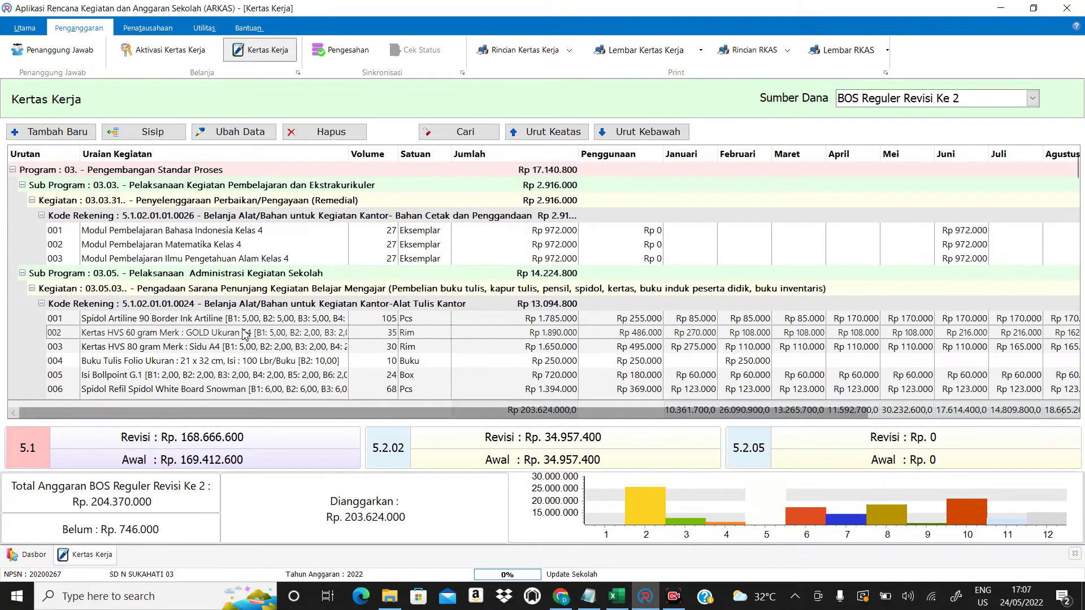
Step: Edit the Kertas HVS 80 gram Sidu A4 row to 4 reams in Juni, Juli and November
left_click(238, 350)
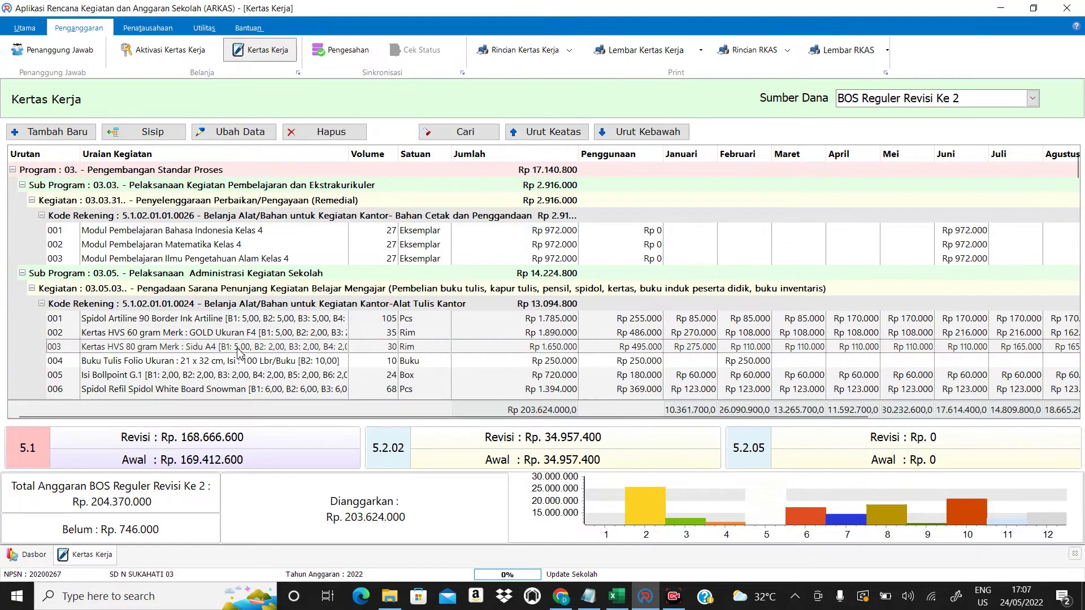
left_click(240, 138)
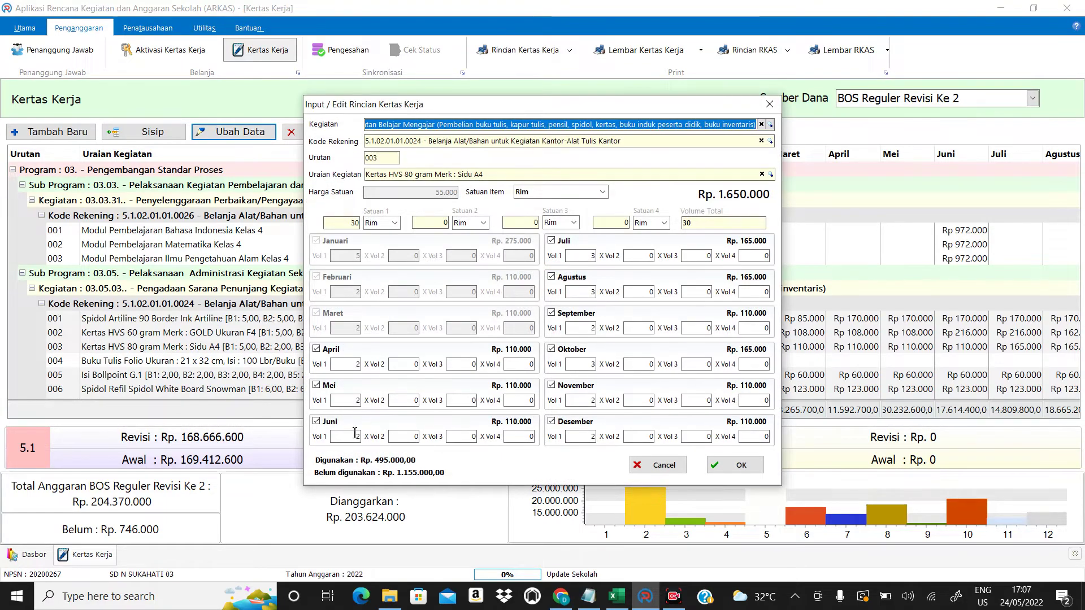
double_click(356, 436)
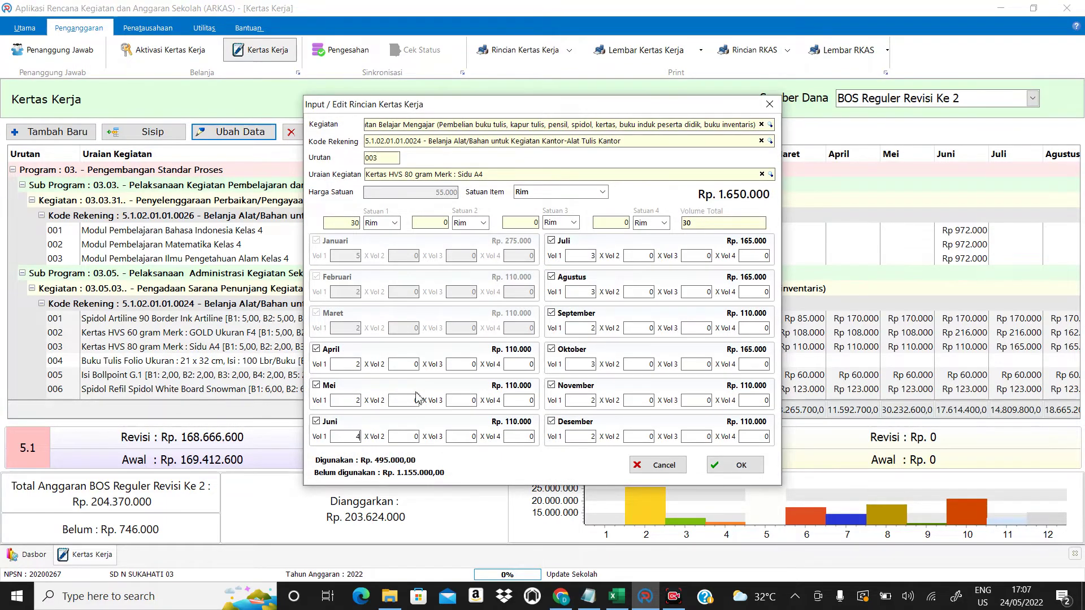
double_click(591, 255)
double_click(585, 400)
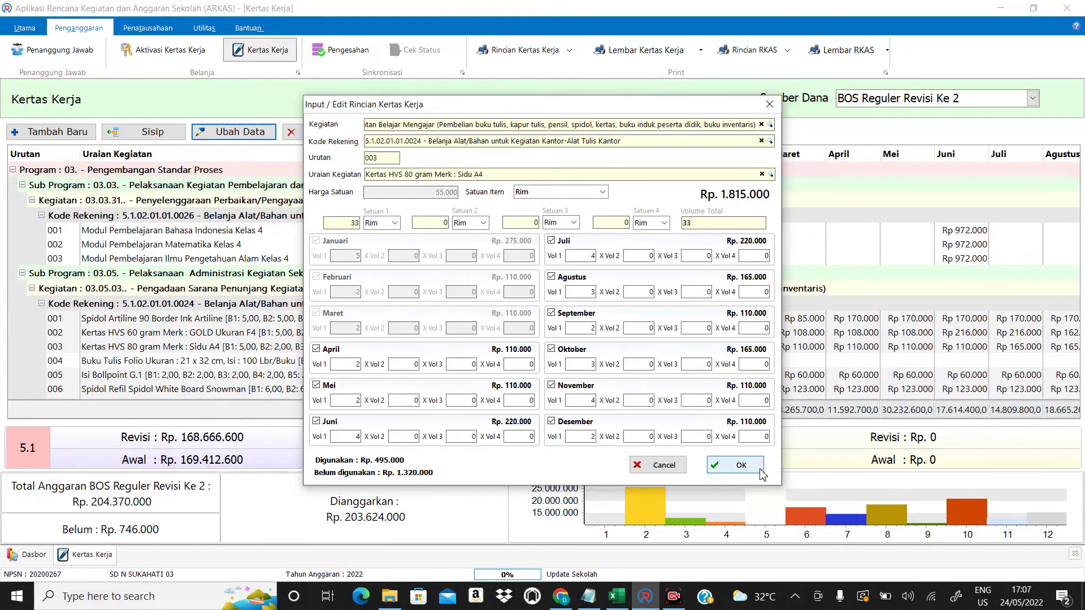
left_click(758, 468)
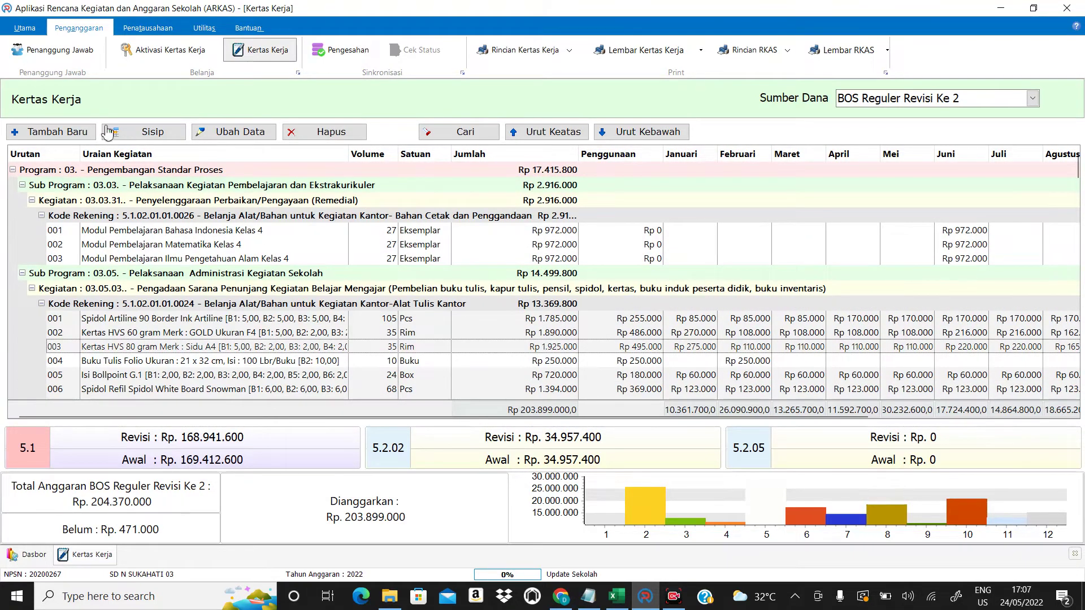
Step: Add a new work sheet entry with Kegiatan 06.05.42 Penyusunan Laporan
left_click(75, 133)
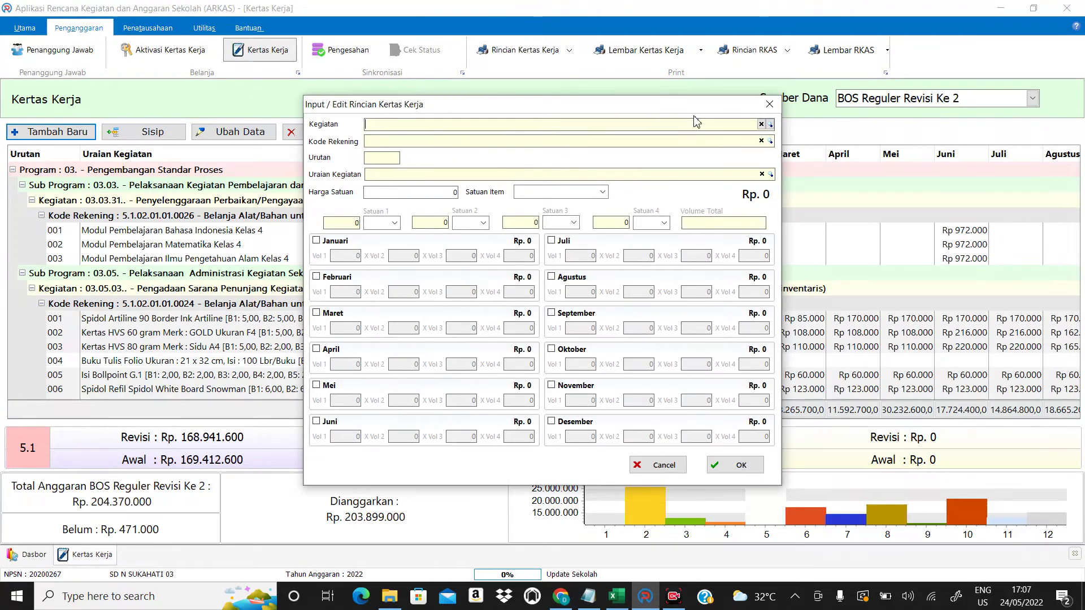
left_click(770, 125)
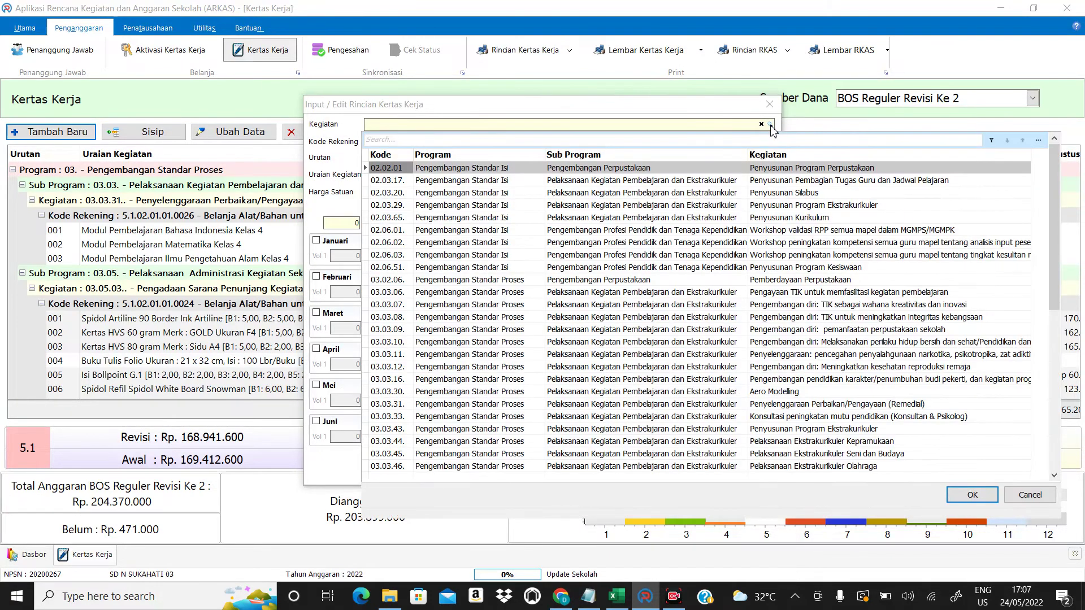
type("p")
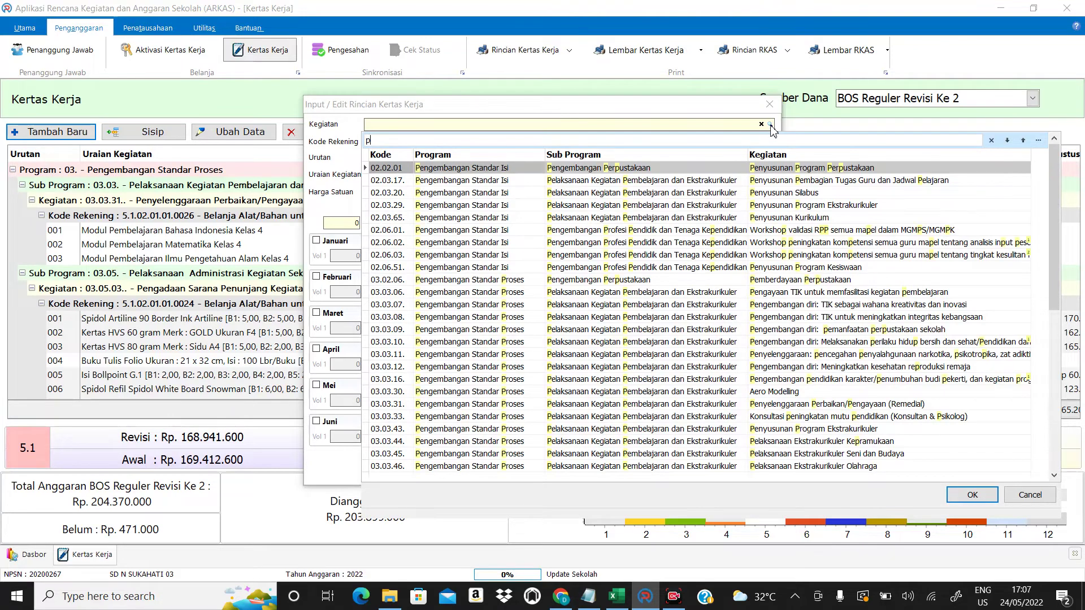
type("enyus")
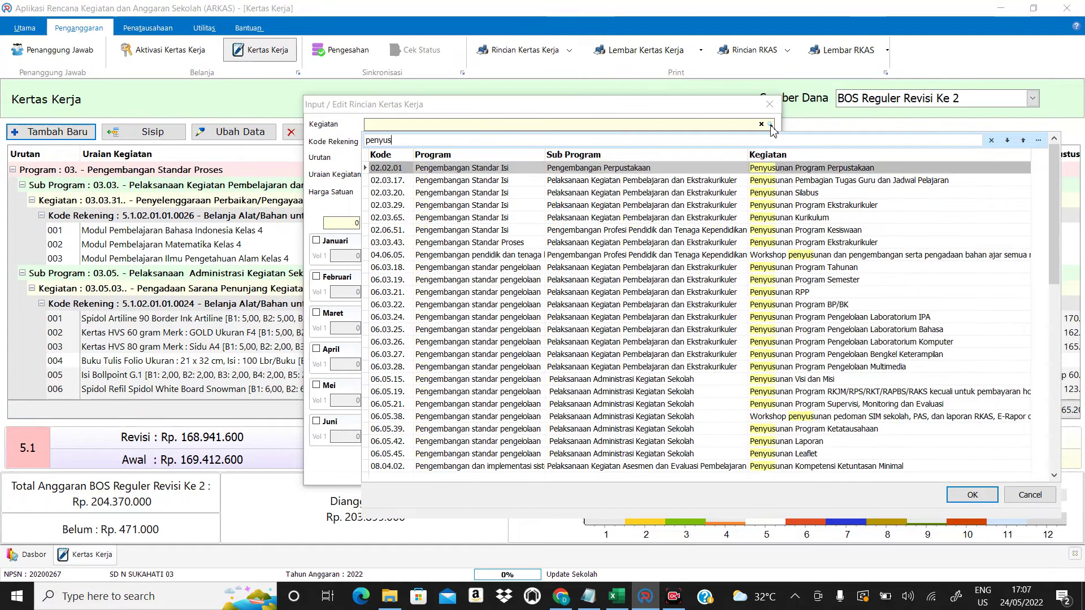
type("una")
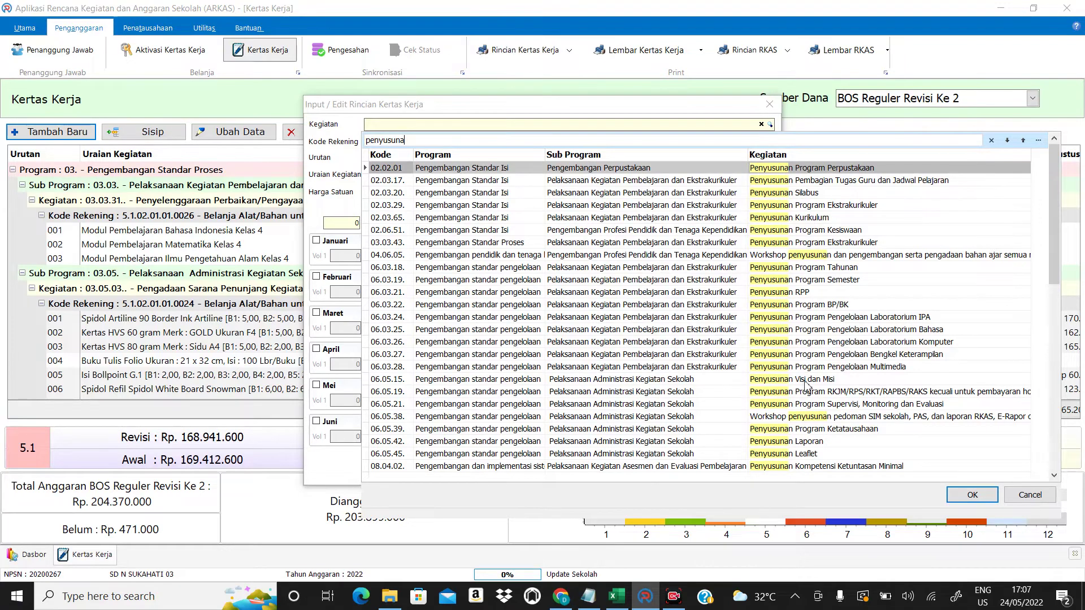
double_click(782, 442)
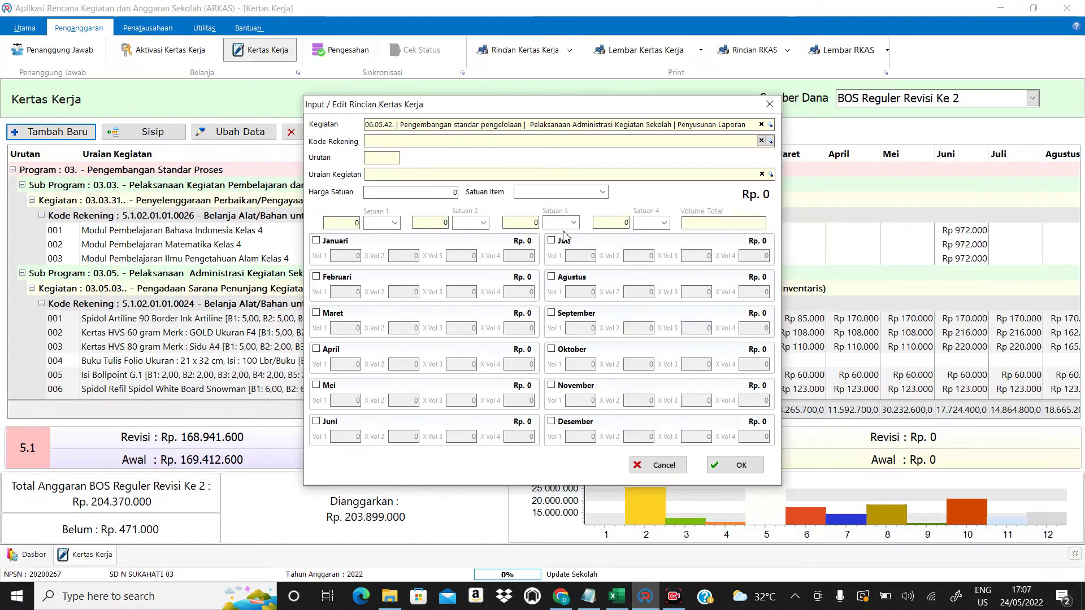
Step: Set Kode Rekening to 5.1.02.01.01.0026 for printing and copying materials, found via 'ceta'
left_click(771, 141)
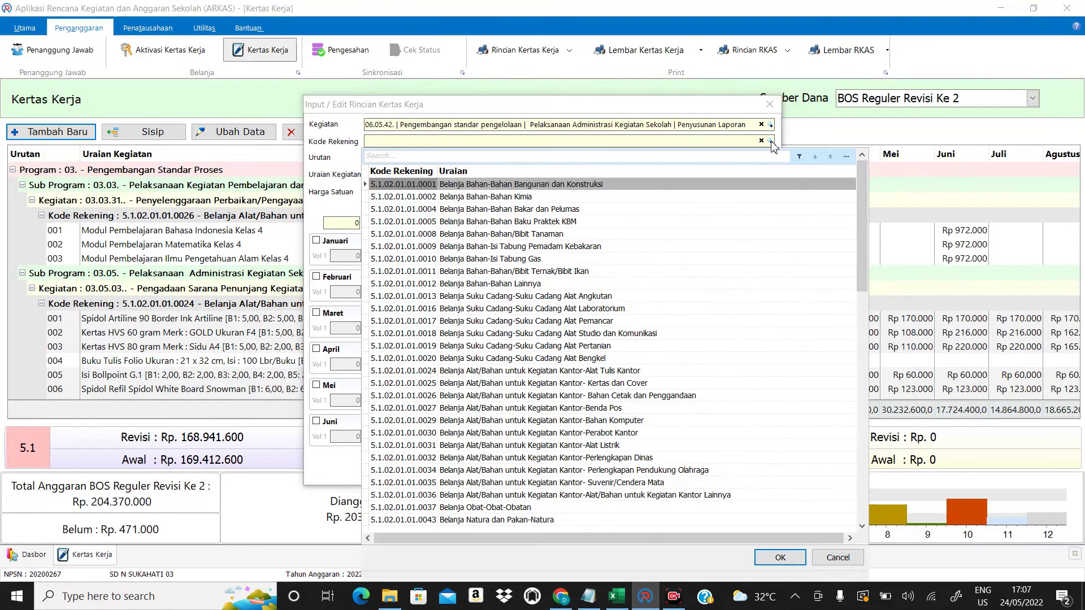
type("cetak")
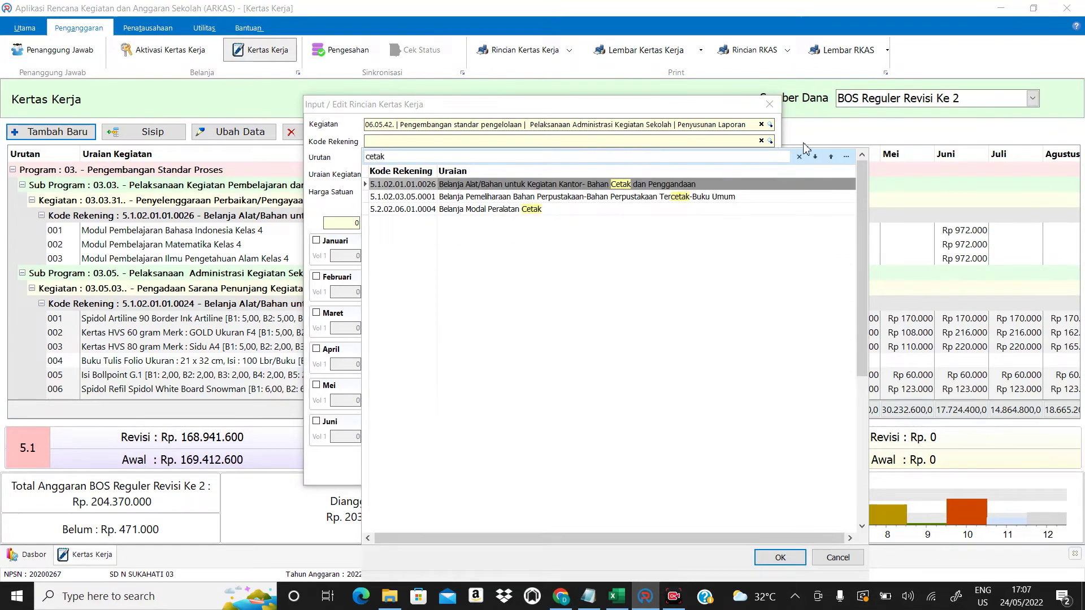
double_click(562, 188)
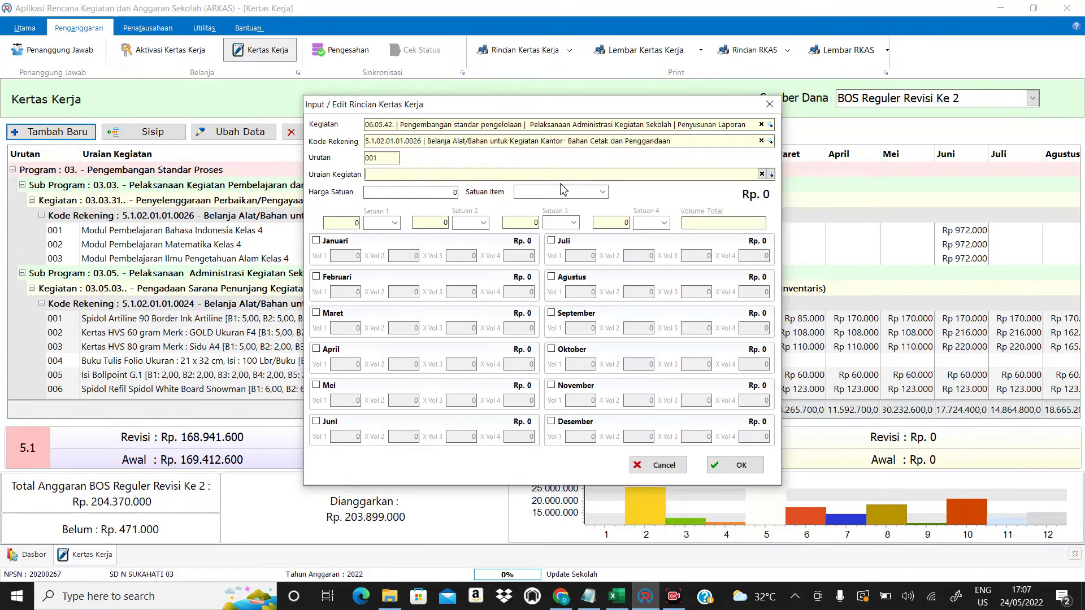
Step: Choose Foto Copy Filio dan Kuarto as the item, found by searching 'foto'
left_click(771, 174)
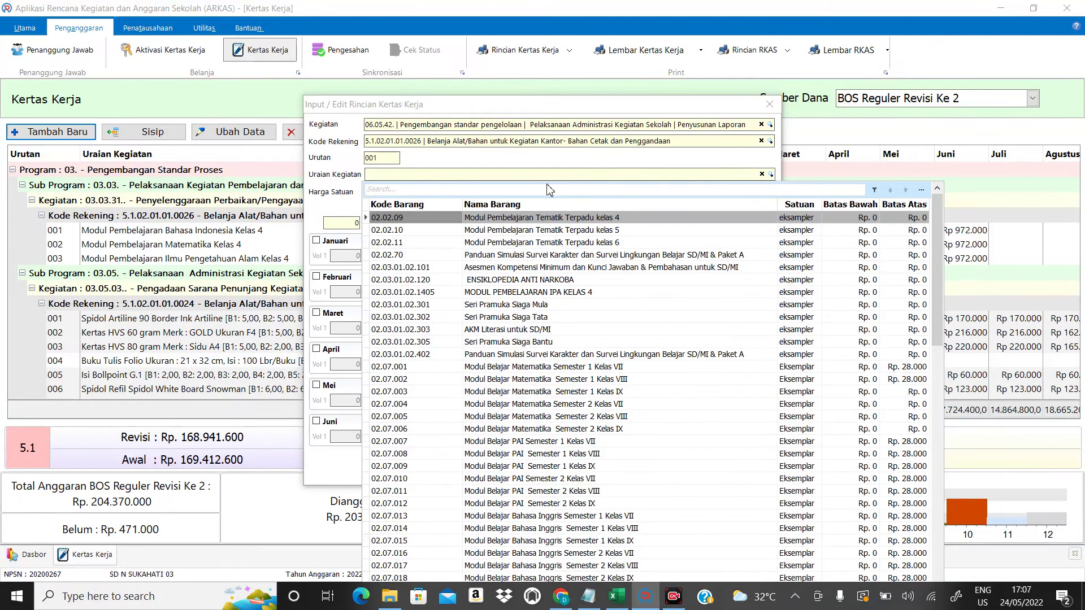
type("foto")
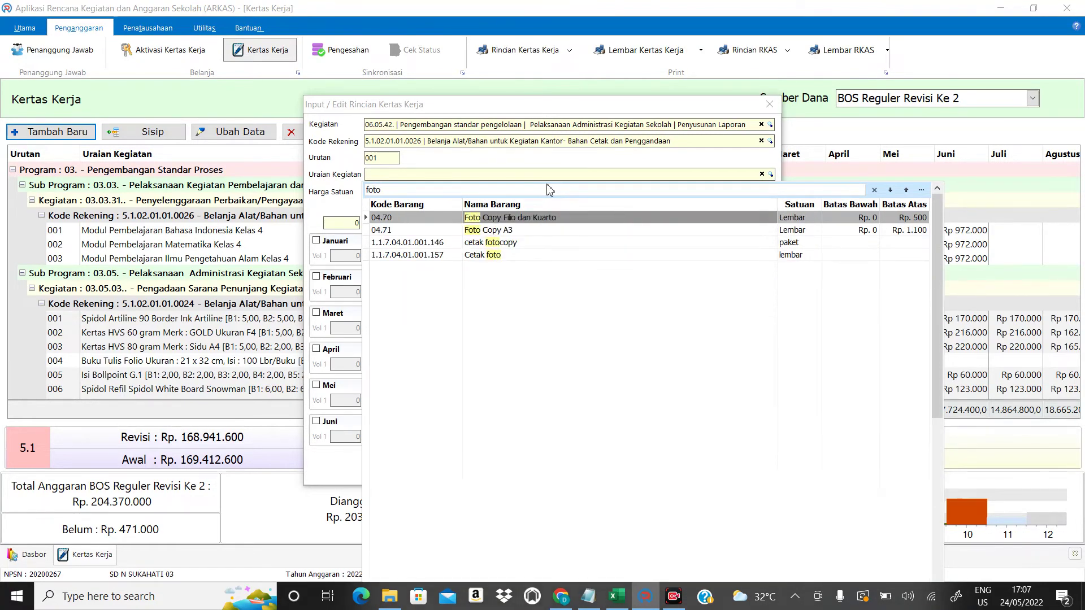
double_click(536, 221)
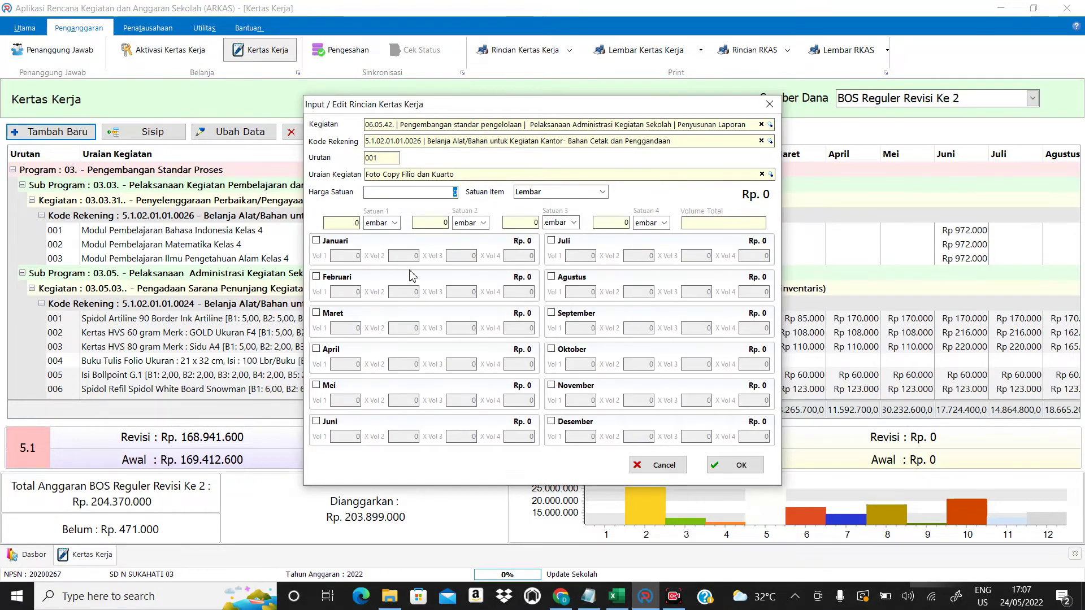
Step: Schedule 942 sheets each in Juni and Desember at Rp 250, then save the line
left_click(316, 423)
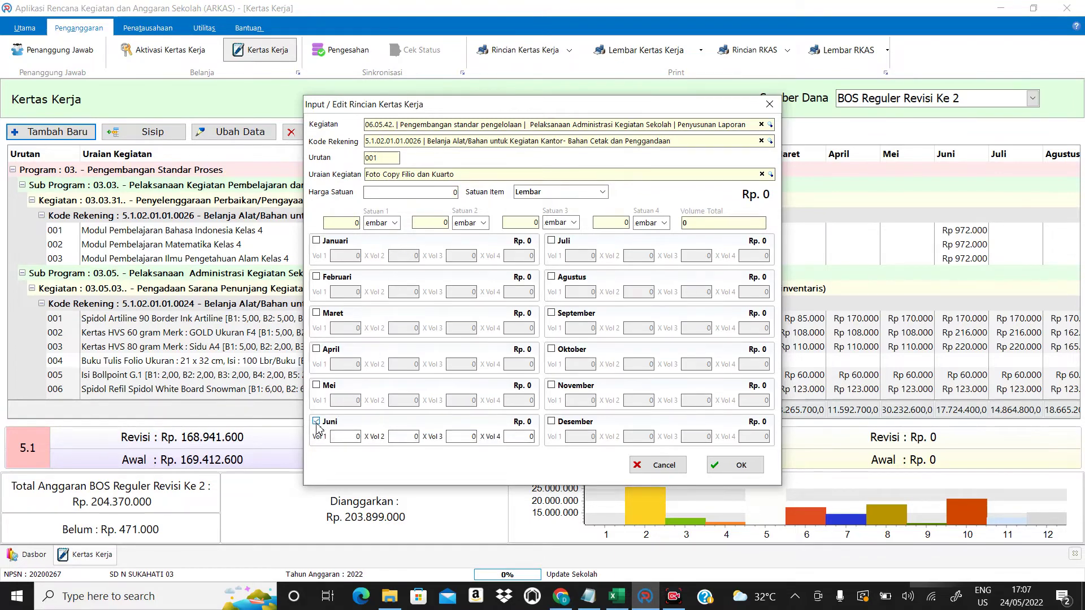
left_click(552, 422)
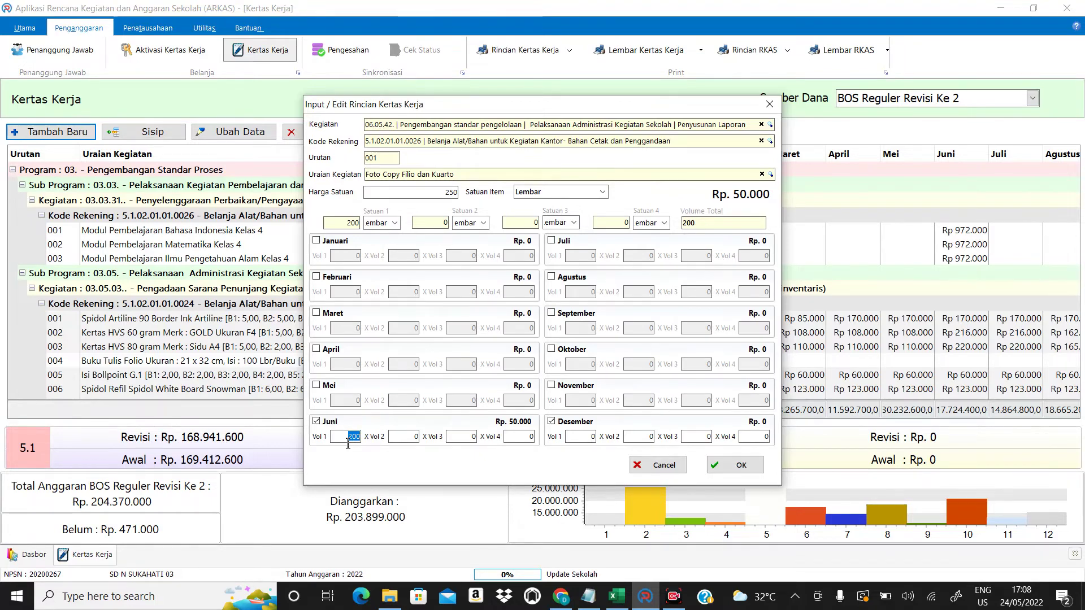
key("BackSpace")
left_click(408, 436)
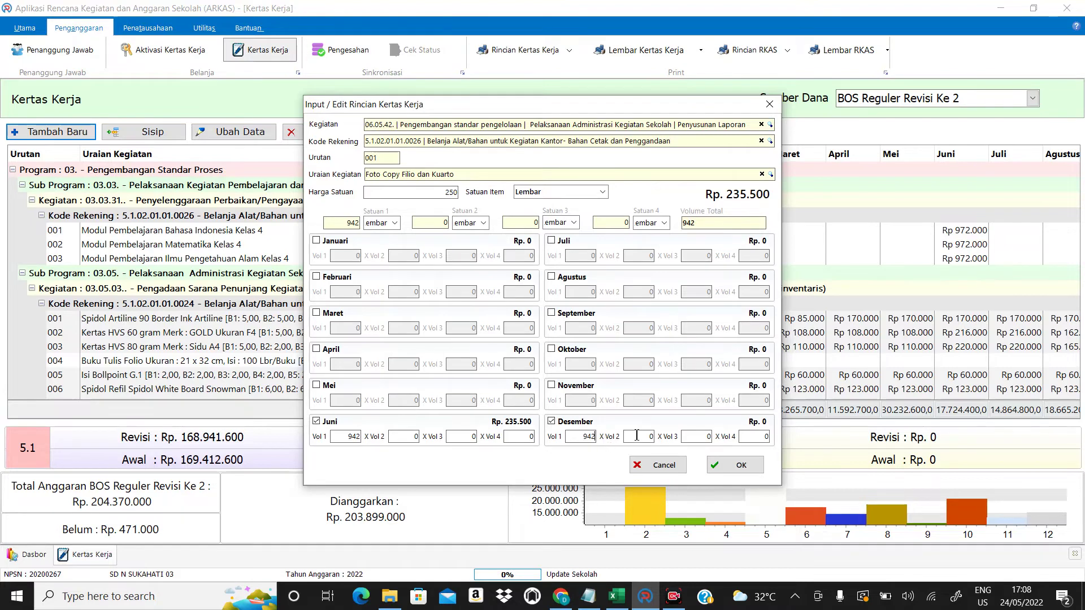
left_click(637, 436)
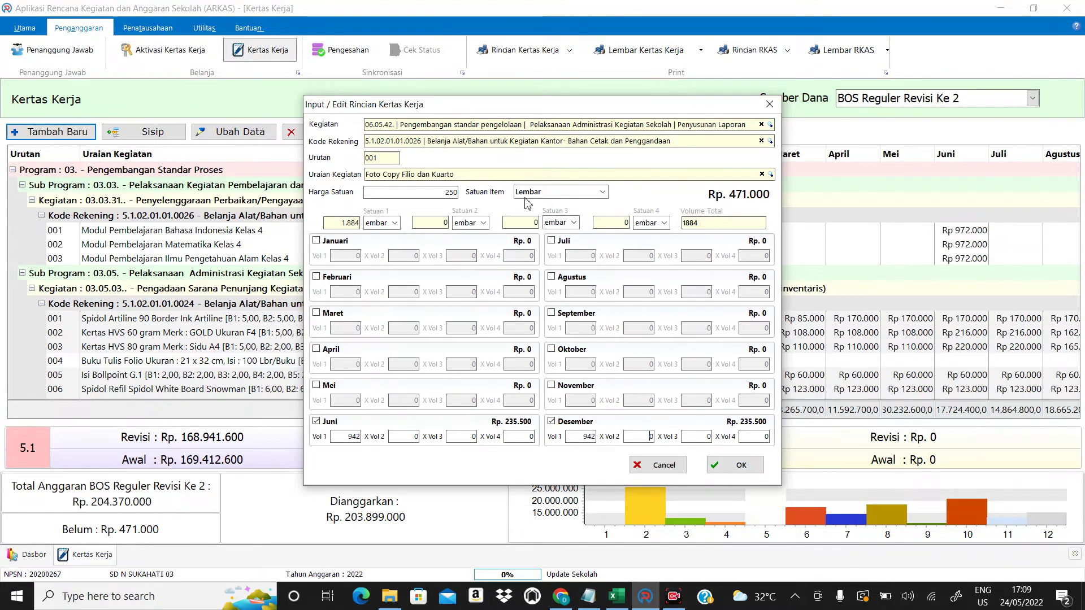
left_click(751, 464)
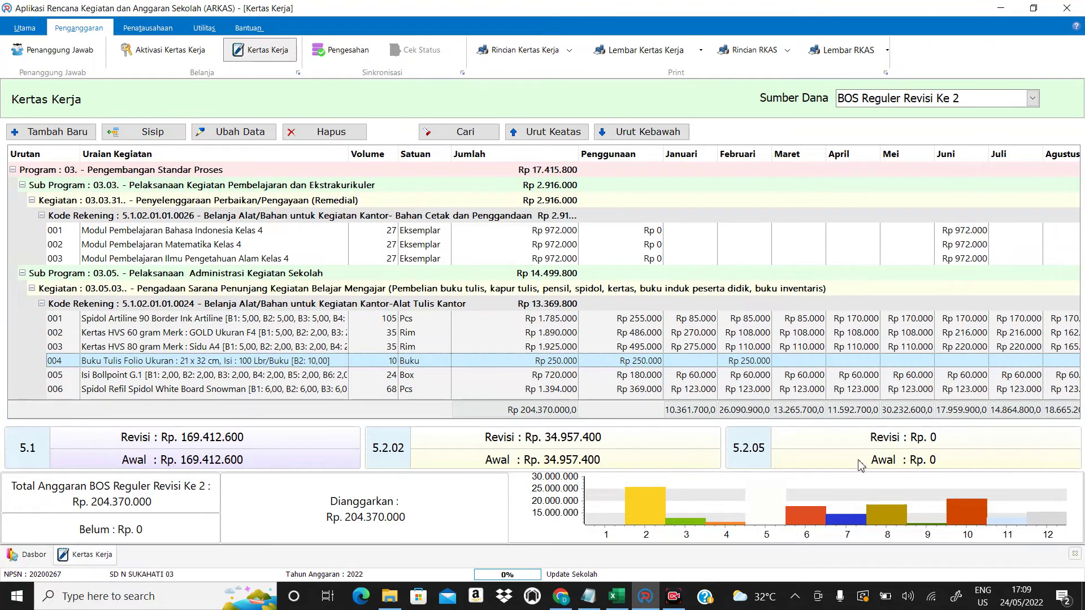
Step: Recheck the BOS Reguler Revisi Ke 2 Kertas Kerja, close it, and open Pengesahan synchronization
left_click(1076, 554)
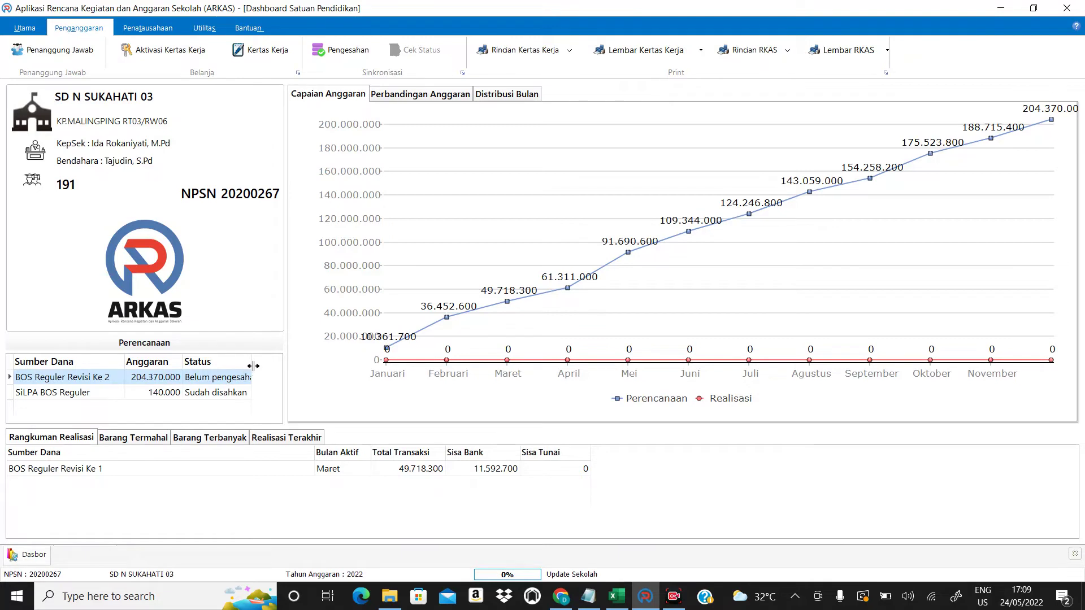
left_click_drag(253, 366, 274, 367)
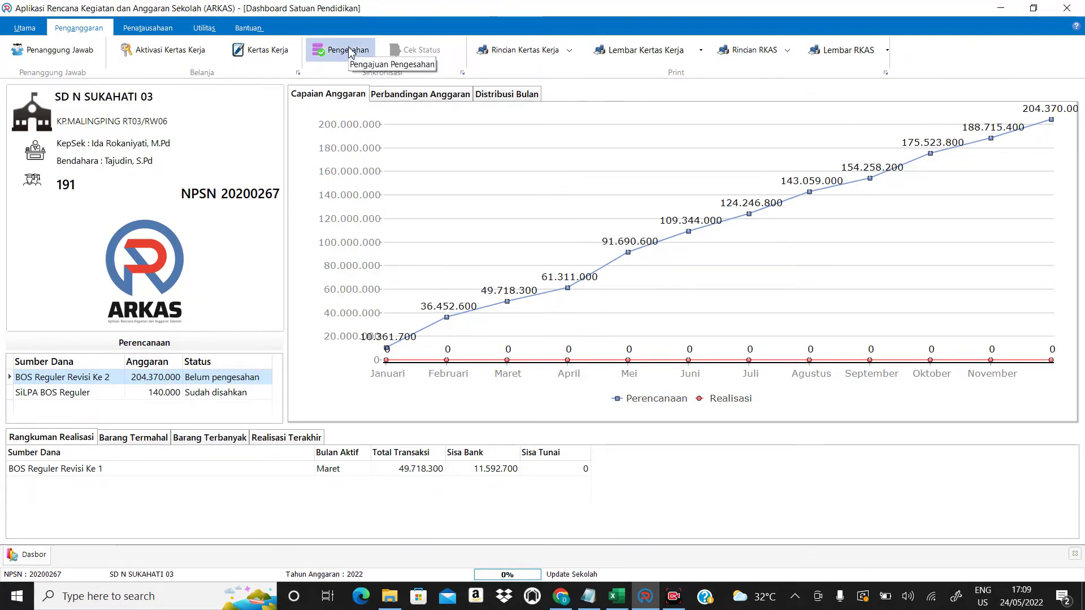
left_click(273, 59)
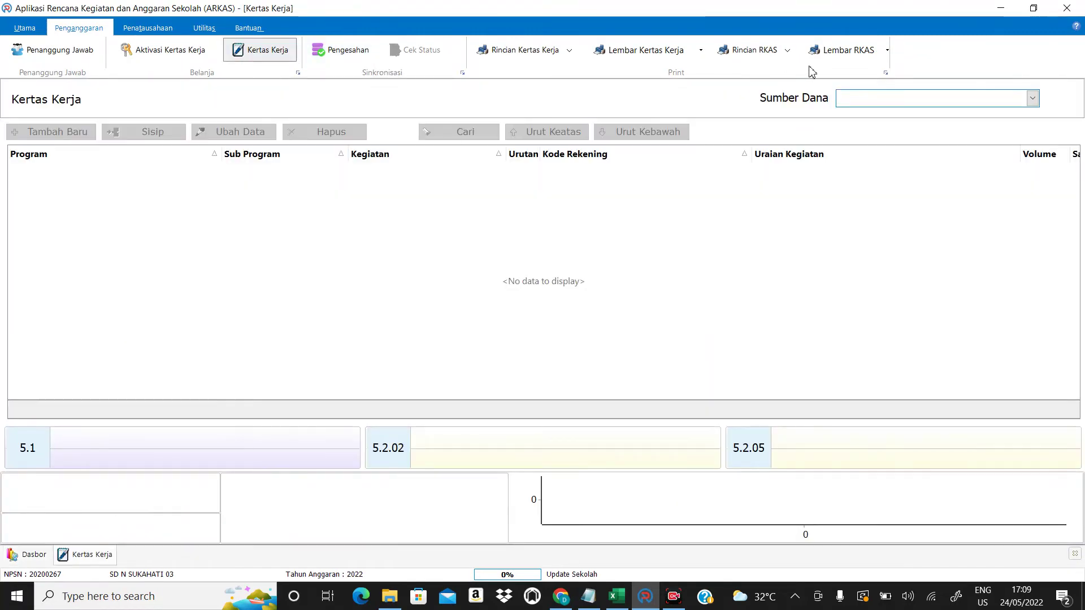
left_click(847, 99)
left_click(866, 121)
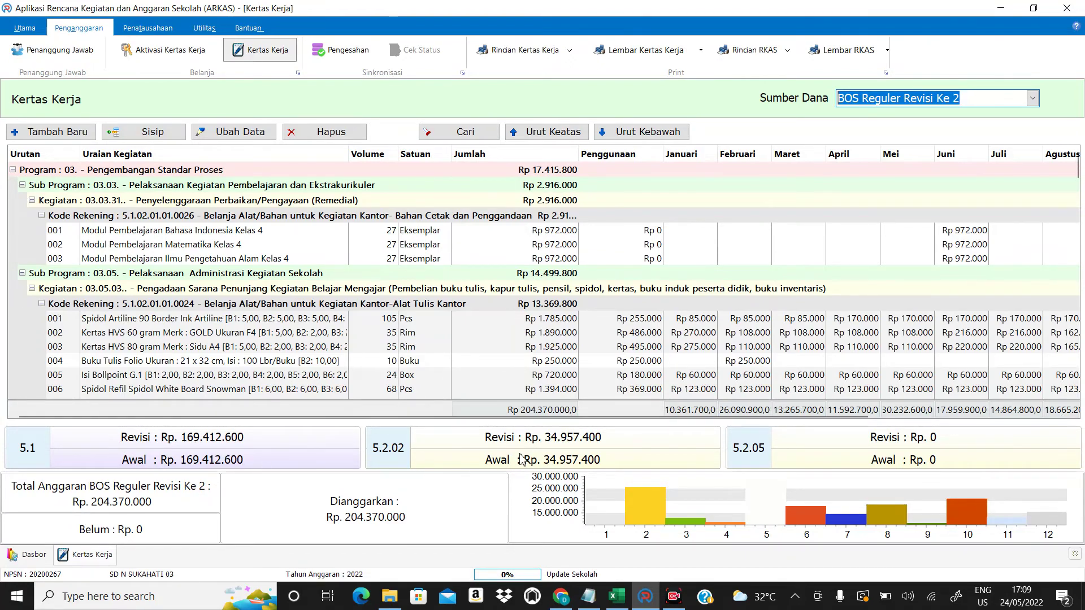
left_click(1076, 554)
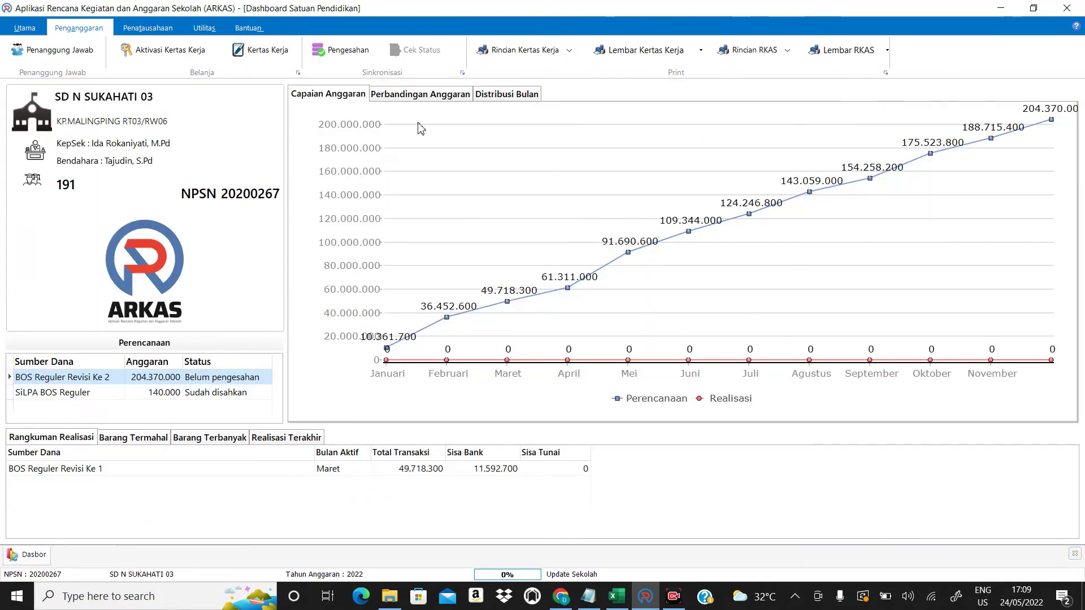
left_click(331, 57)
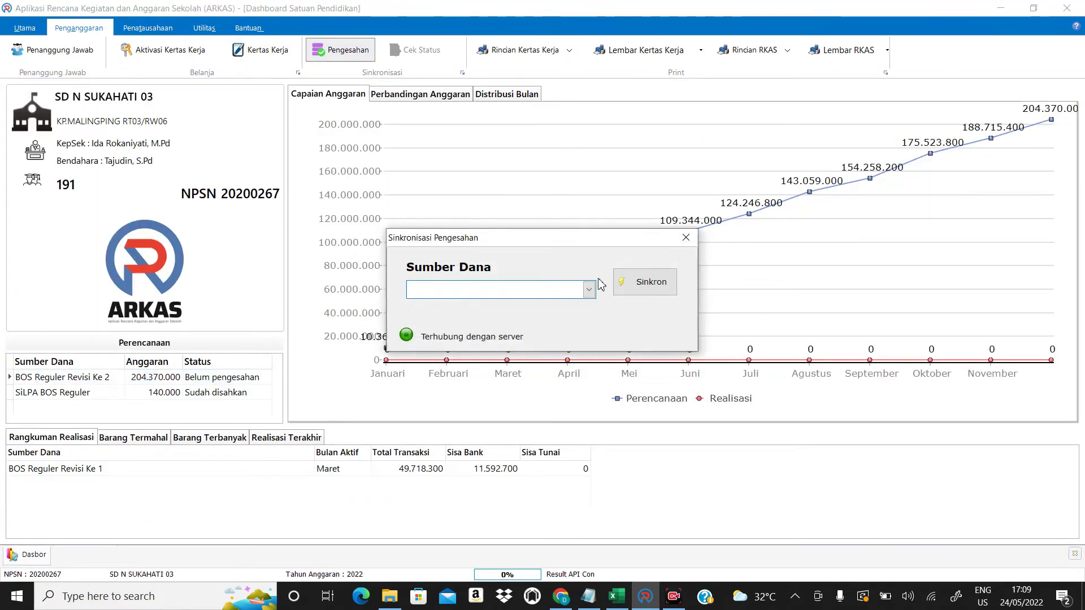
Step: Sync BOS Reguler Revisi Ke 2 for Pengesahan, confirming no treasurer NIP, accepting conditions and sending
left_click(593, 297)
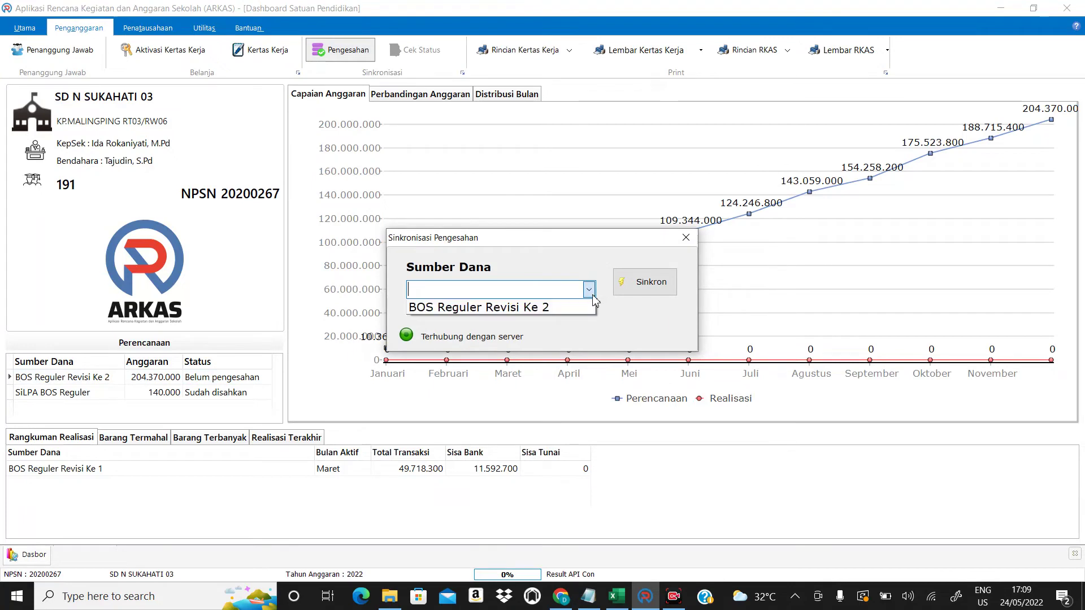
left_click(556, 308)
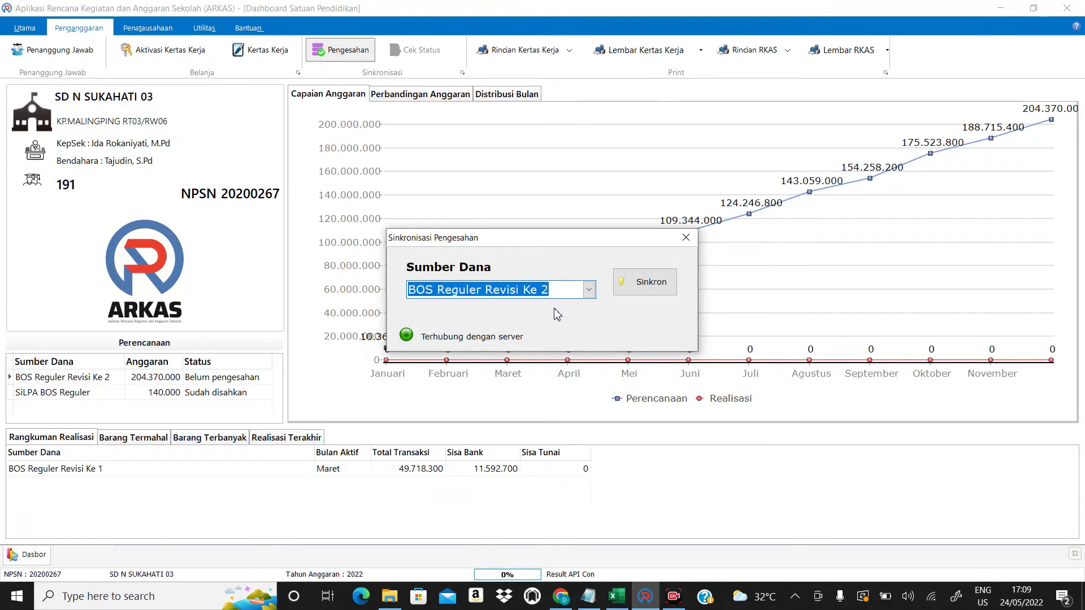
left_click(638, 292)
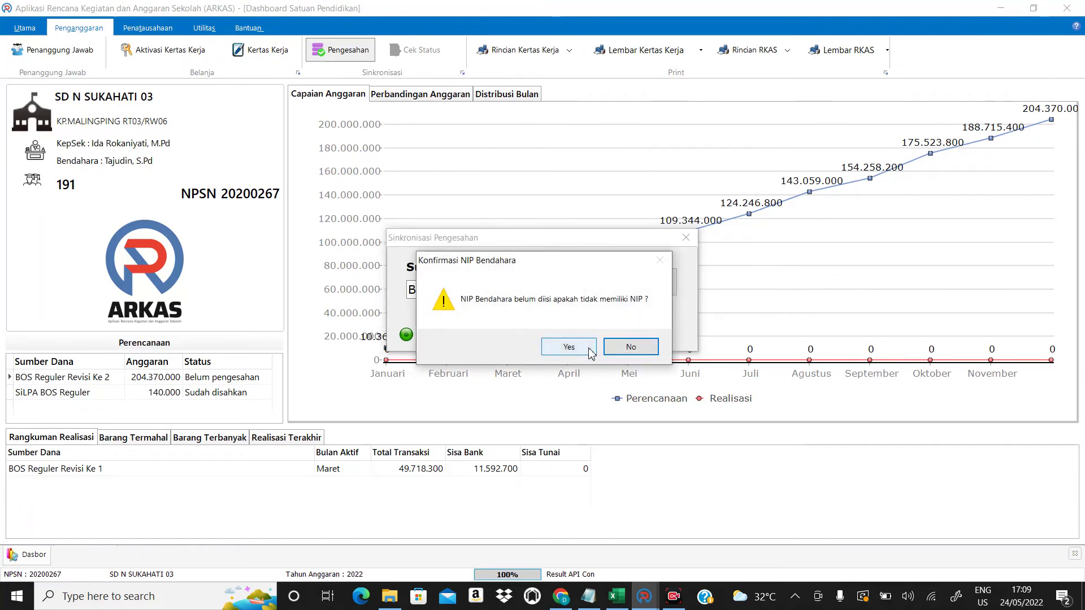
left_click(588, 351)
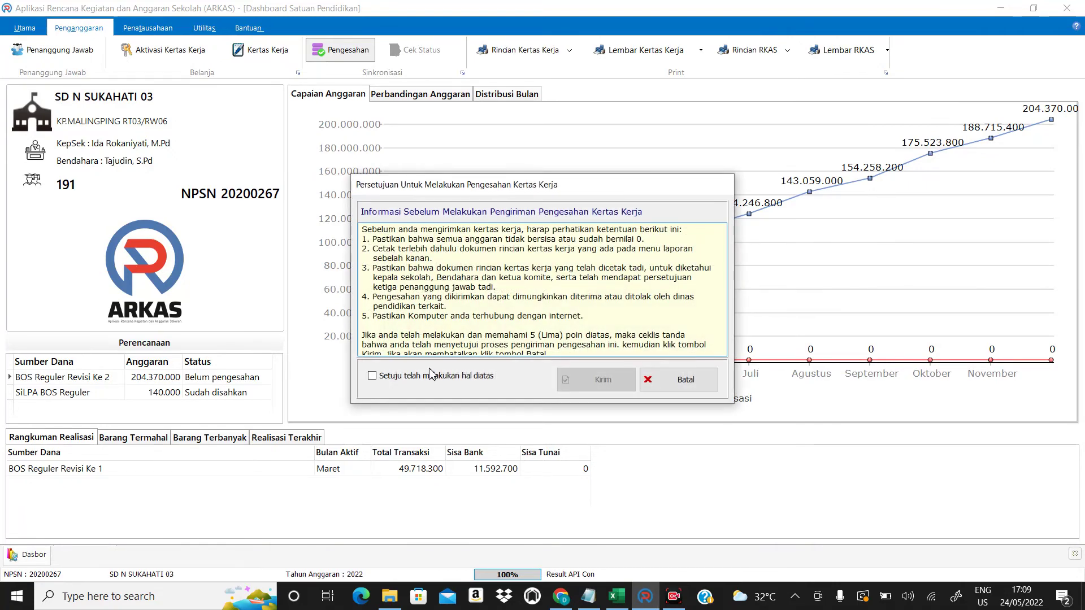
left_click(431, 376)
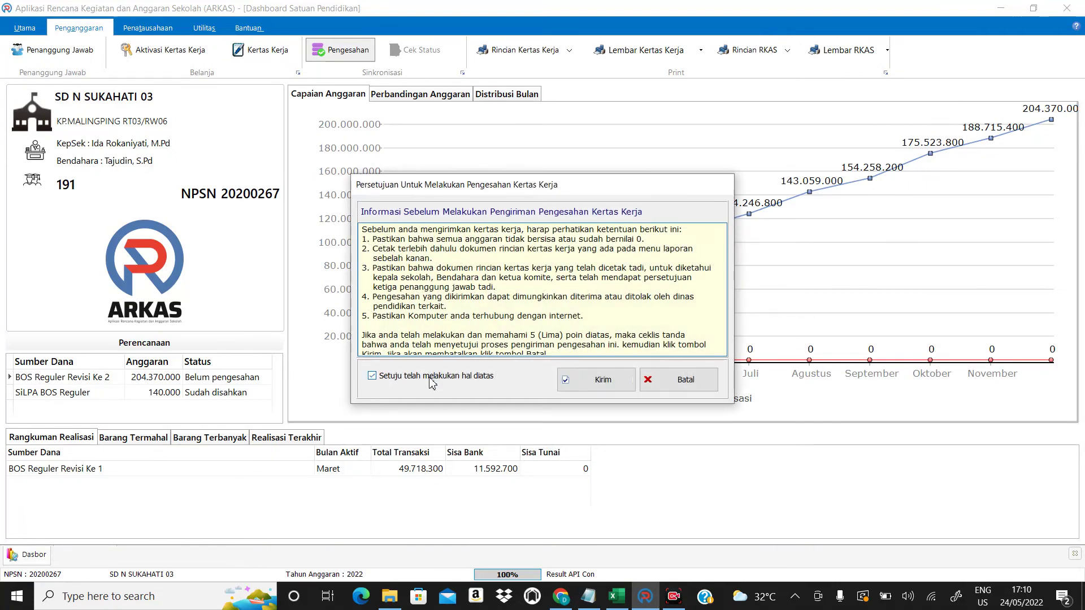
left_click(625, 385)
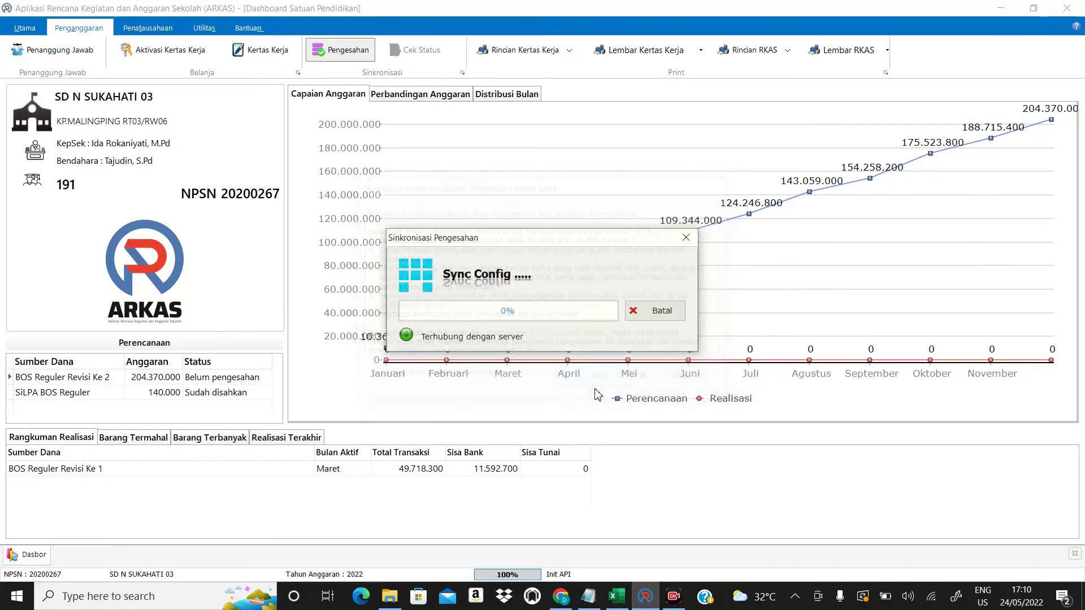